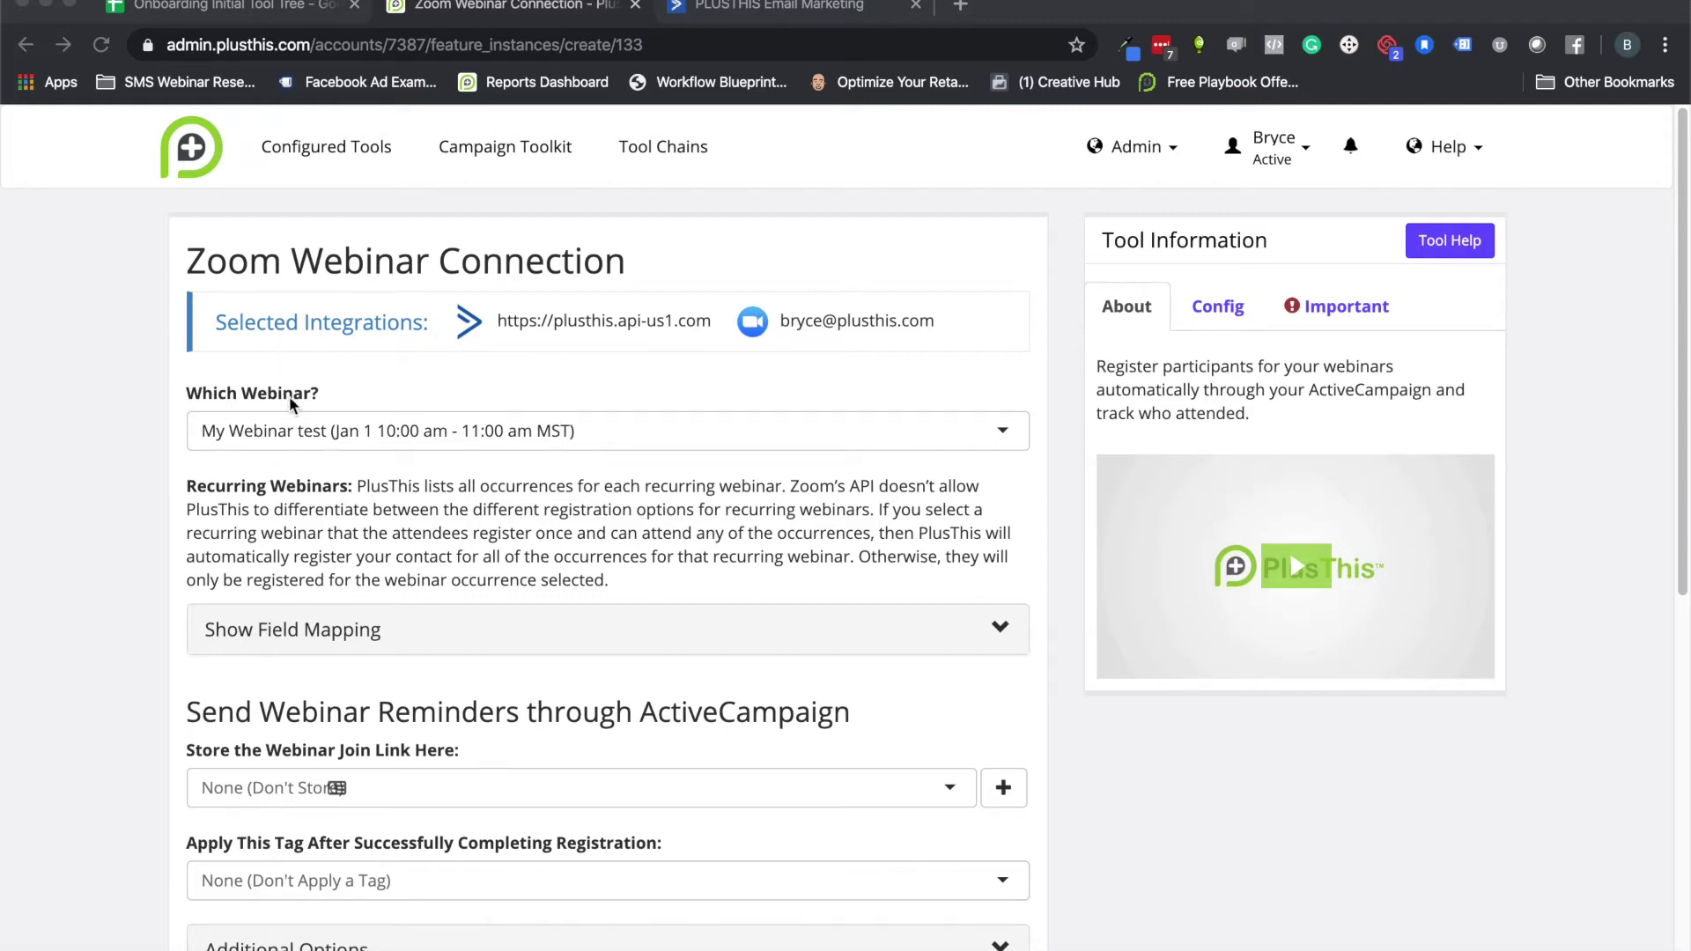
- Review the Zoom Webinar Connection form, then switch to the Webinar Context Example automation in ActiveCampaign
{"action": "scroll", "coordinate": [394, 564], "scroll_direction": "down", "scroll_amount": 1}
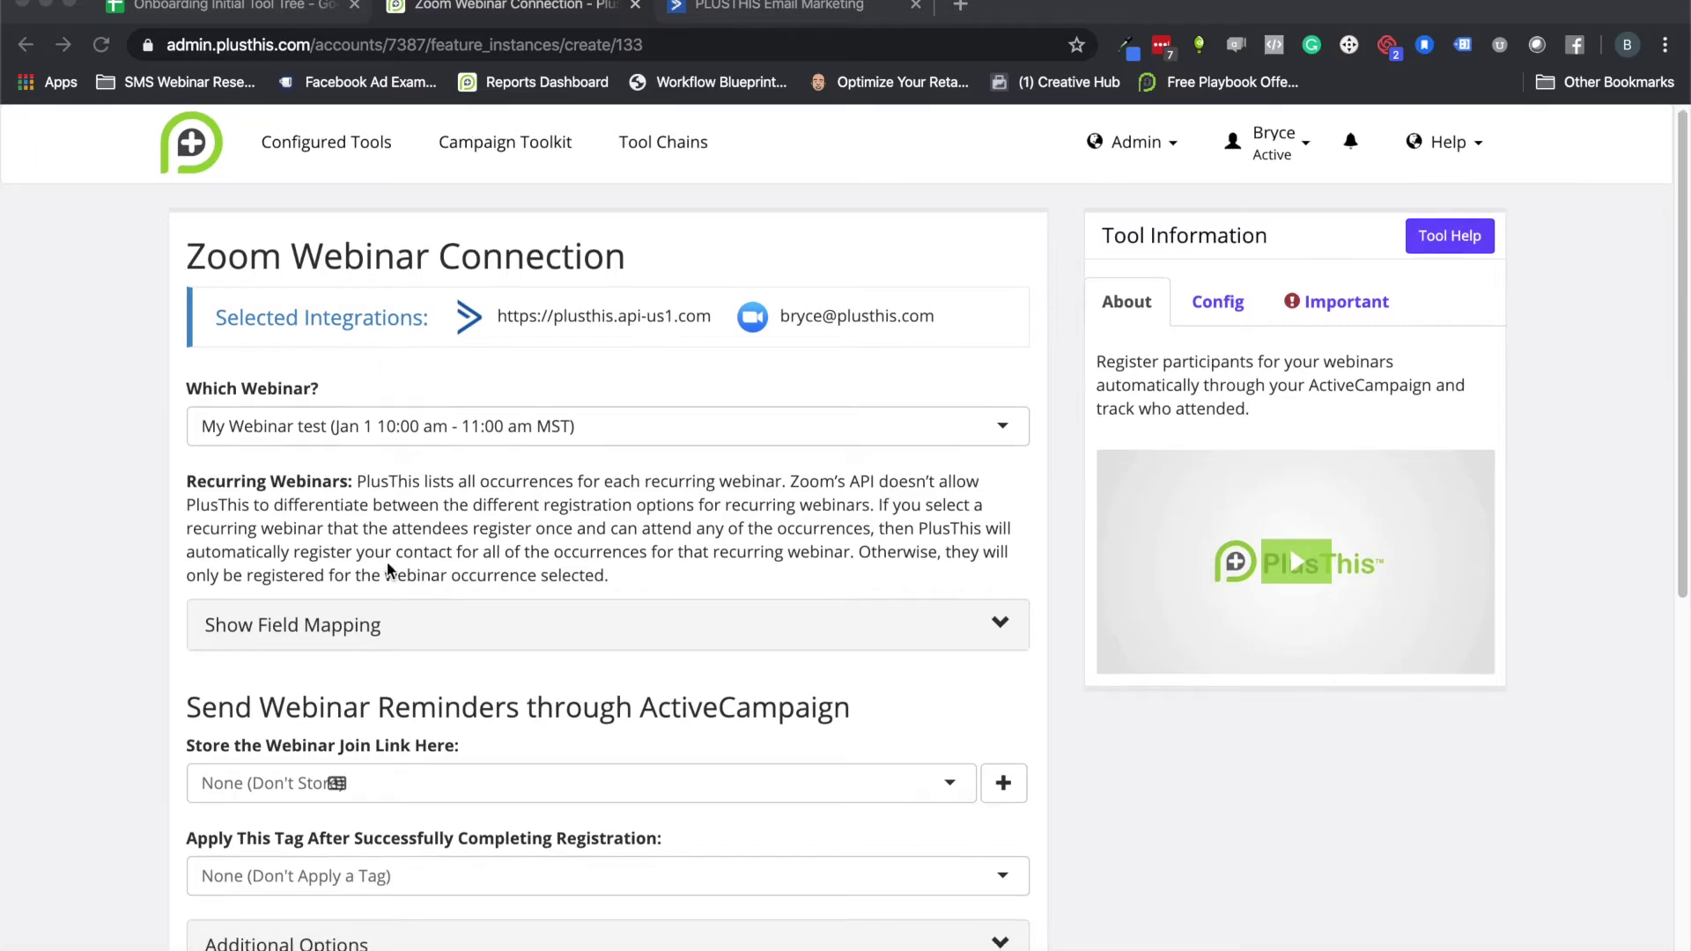
{"action": "scroll", "coordinate": [410, 489], "scroll_direction": "down", "scroll_amount": 5}
{"action": "scroll", "coordinate": [431, 467], "scroll_direction": "up", "scroll_amount": 5}
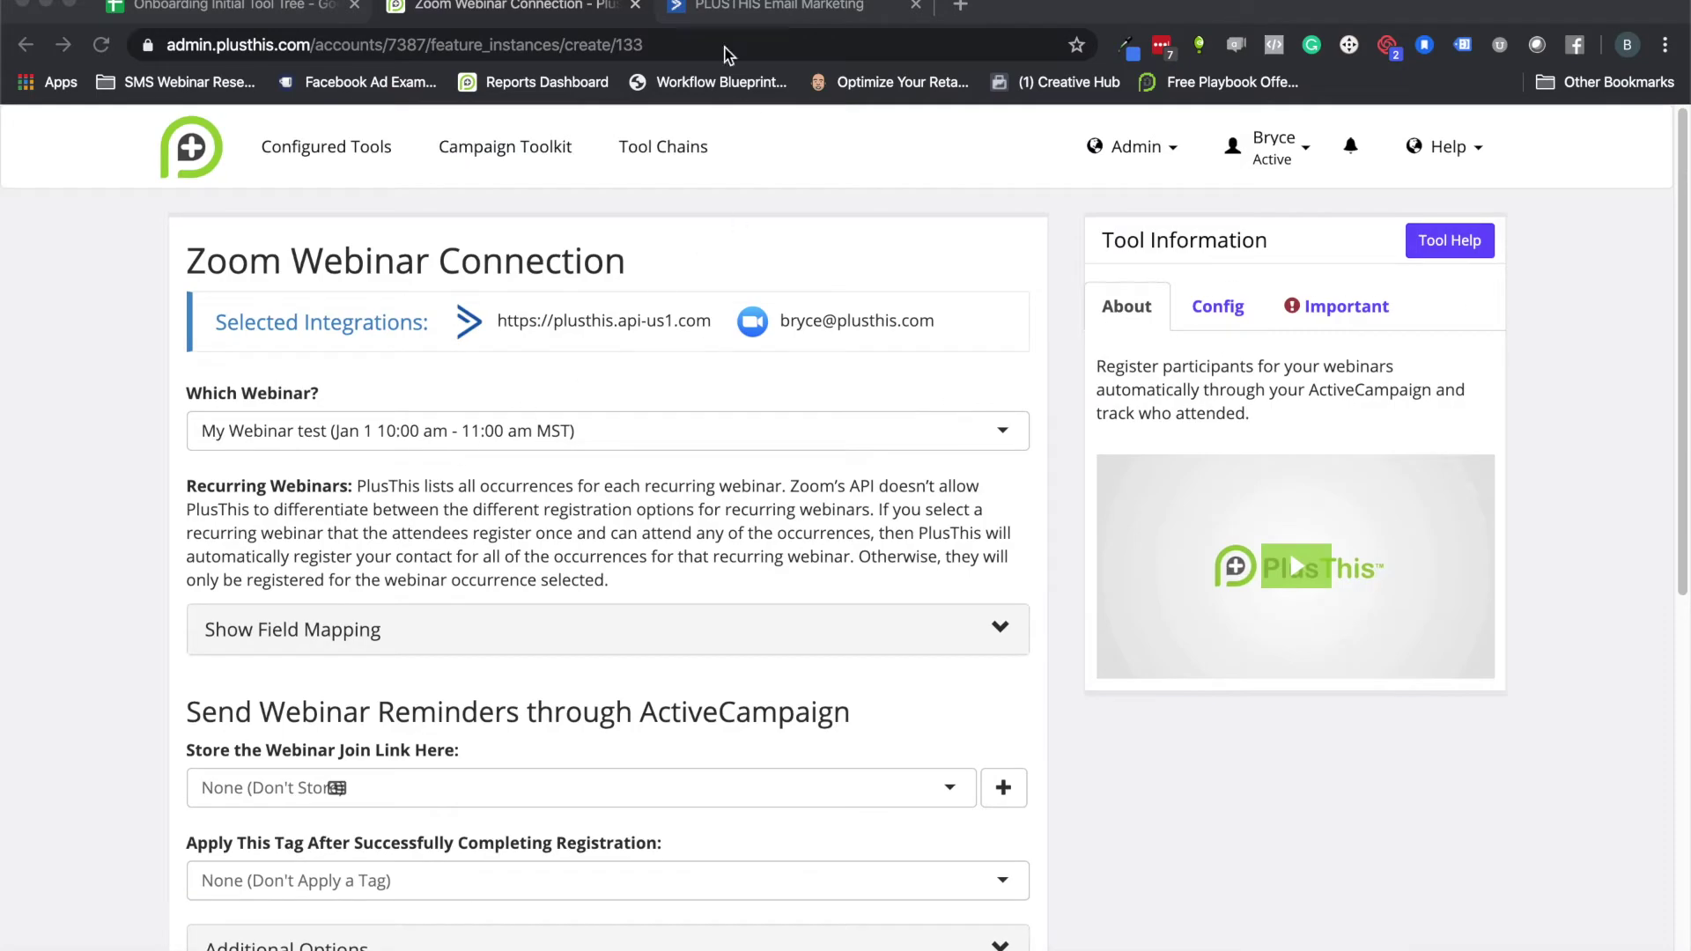
{"action": "left_click", "coordinate": [722, 18]}
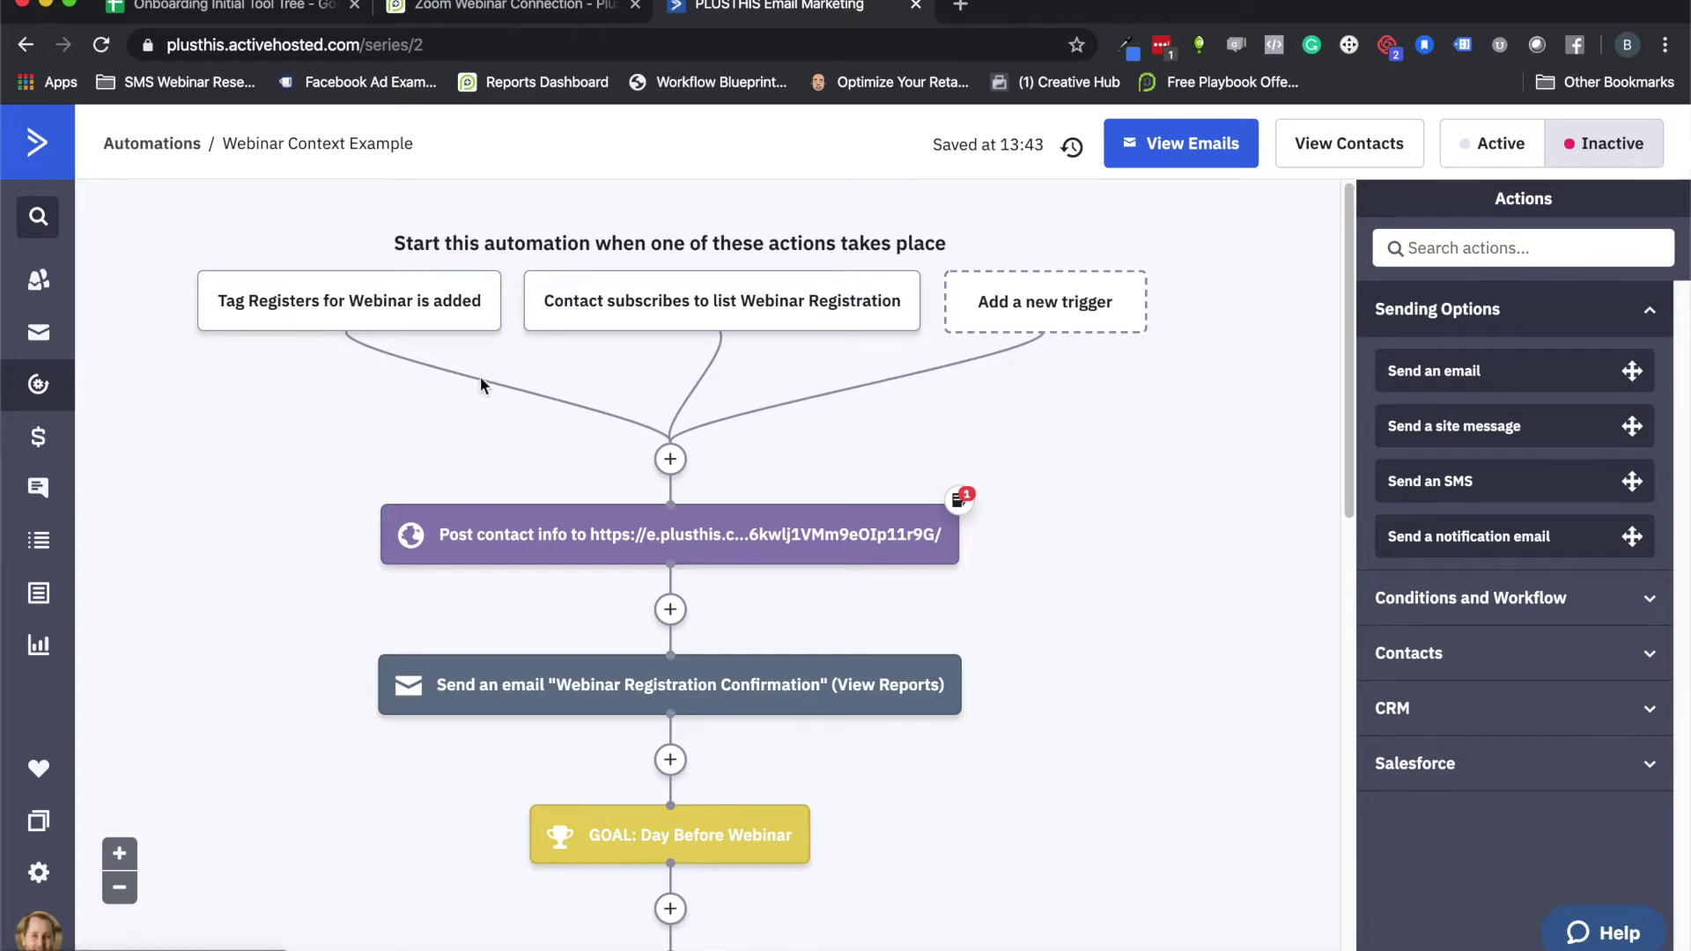
- Open the 'Post contact info' step to view its e.plusthis.com post URL
{"action": "mouse_move", "coordinate": [564, 340]}
{"action": "mouse_move", "coordinate": [383, 313]}
{"action": "mouse_move", "coordinate": [728, 320]}
{"action": "mouse_move", "coordinate": [615, 560]}
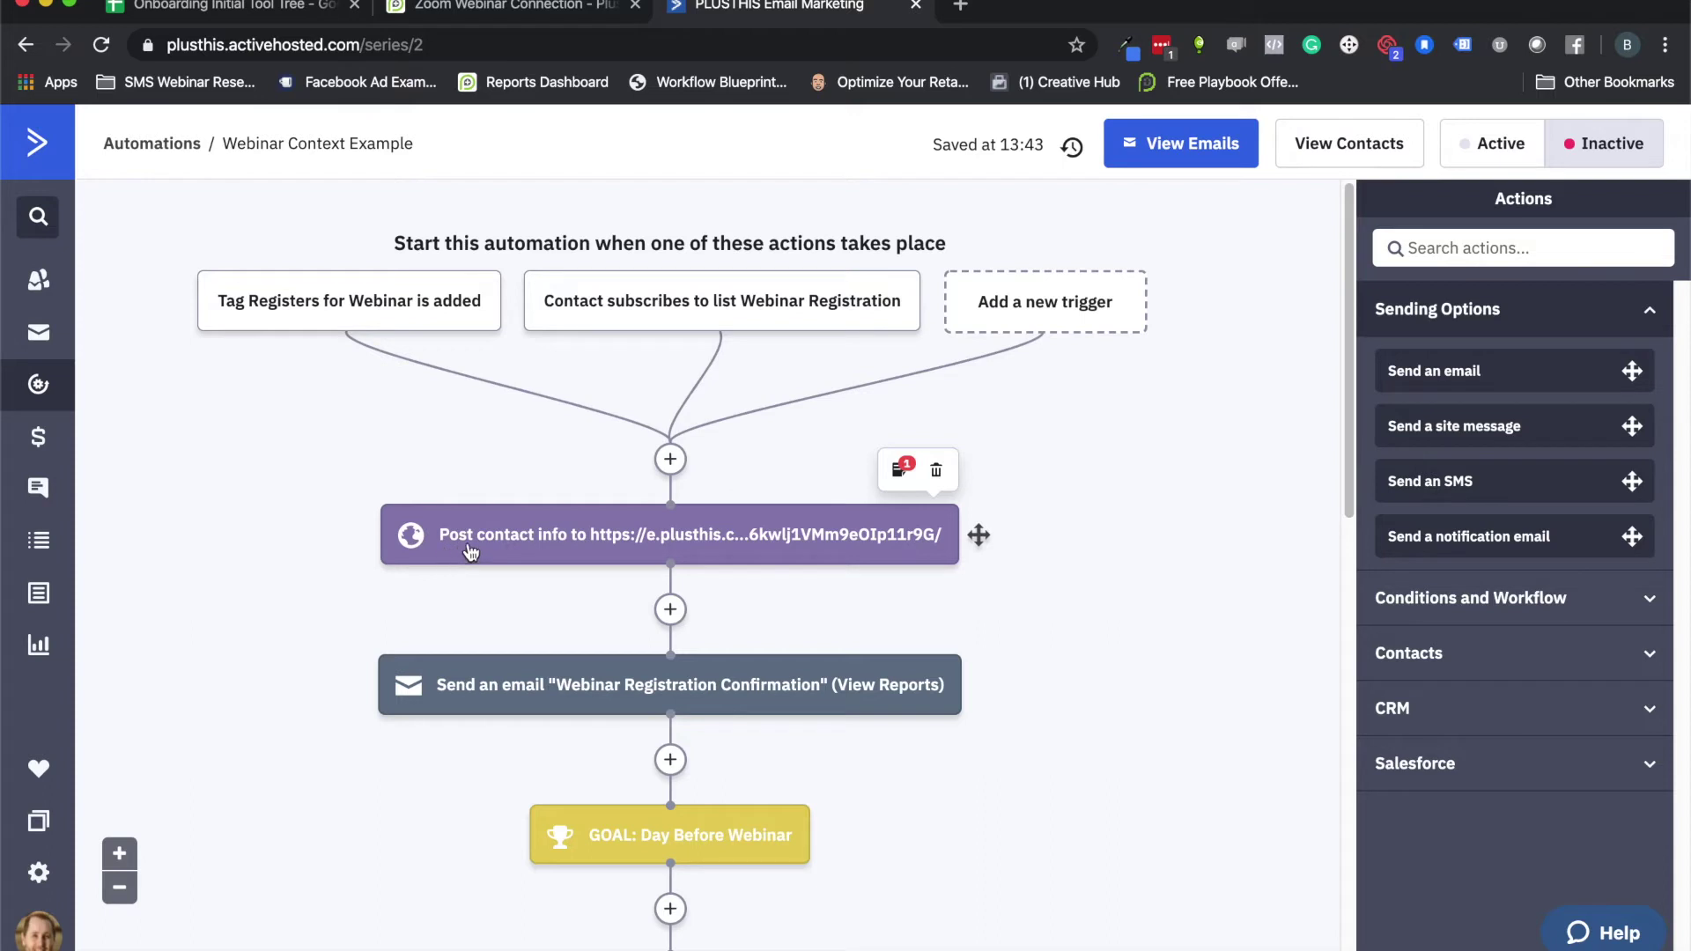
{"action": "left_click", "coordinate": [602, 540]}
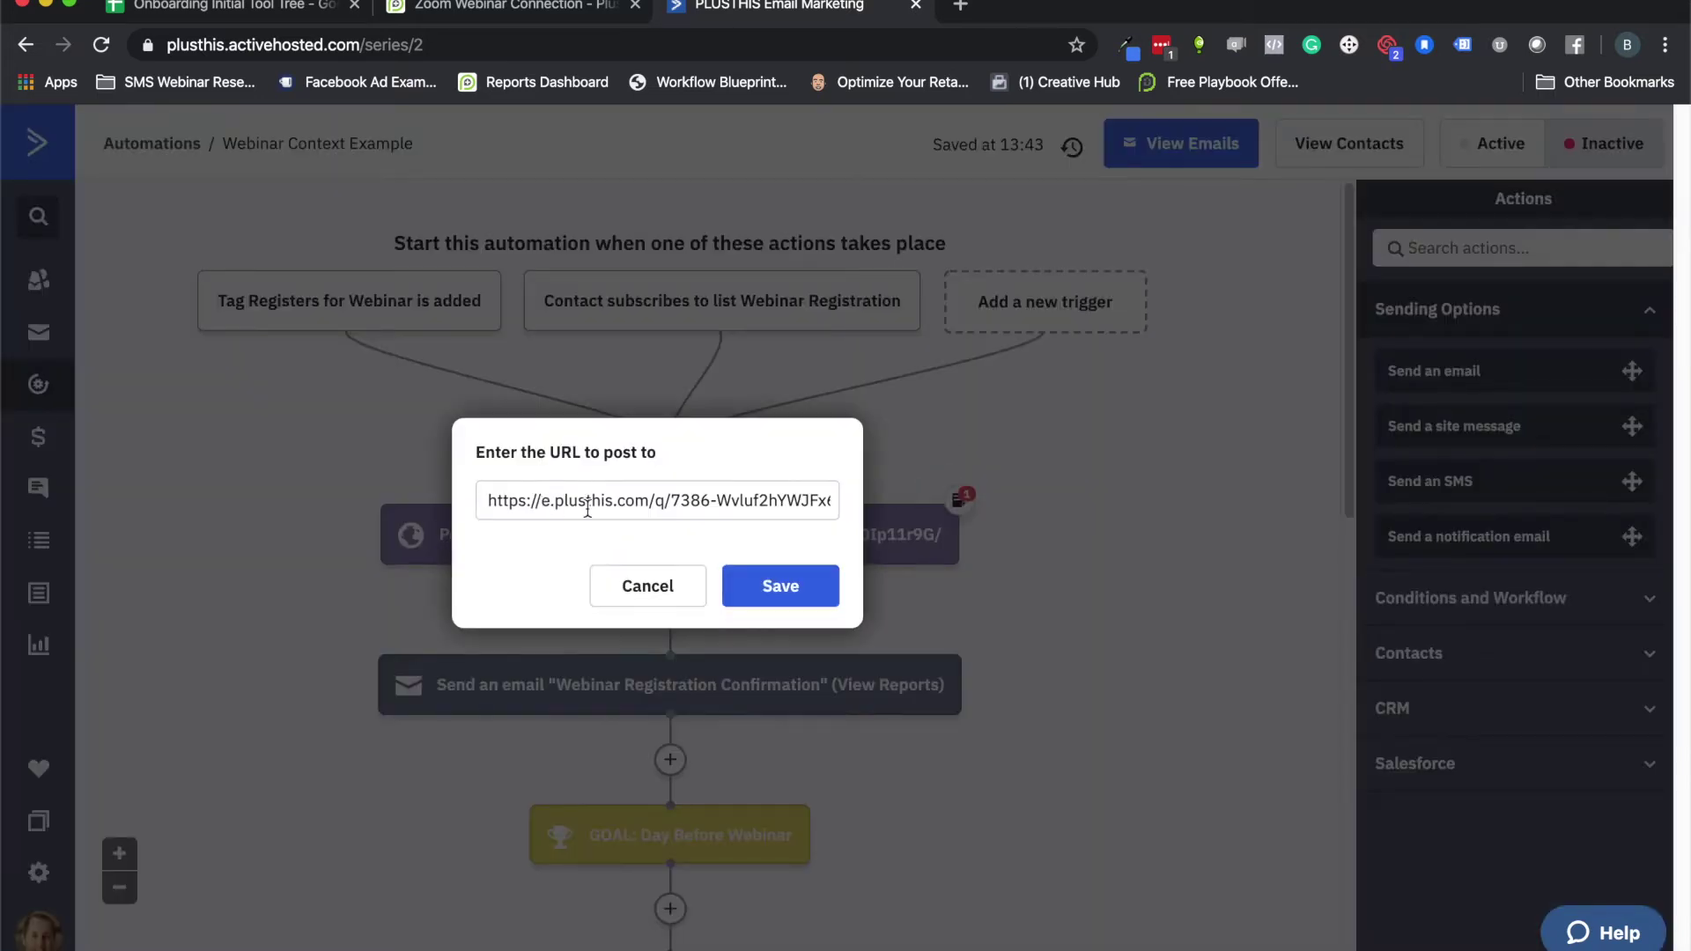
- Cancel the post-URL dialog unchanged and open the Webinar Registration Confirmation email step
{"action": "left_click", "coordinate": [669, 587]}
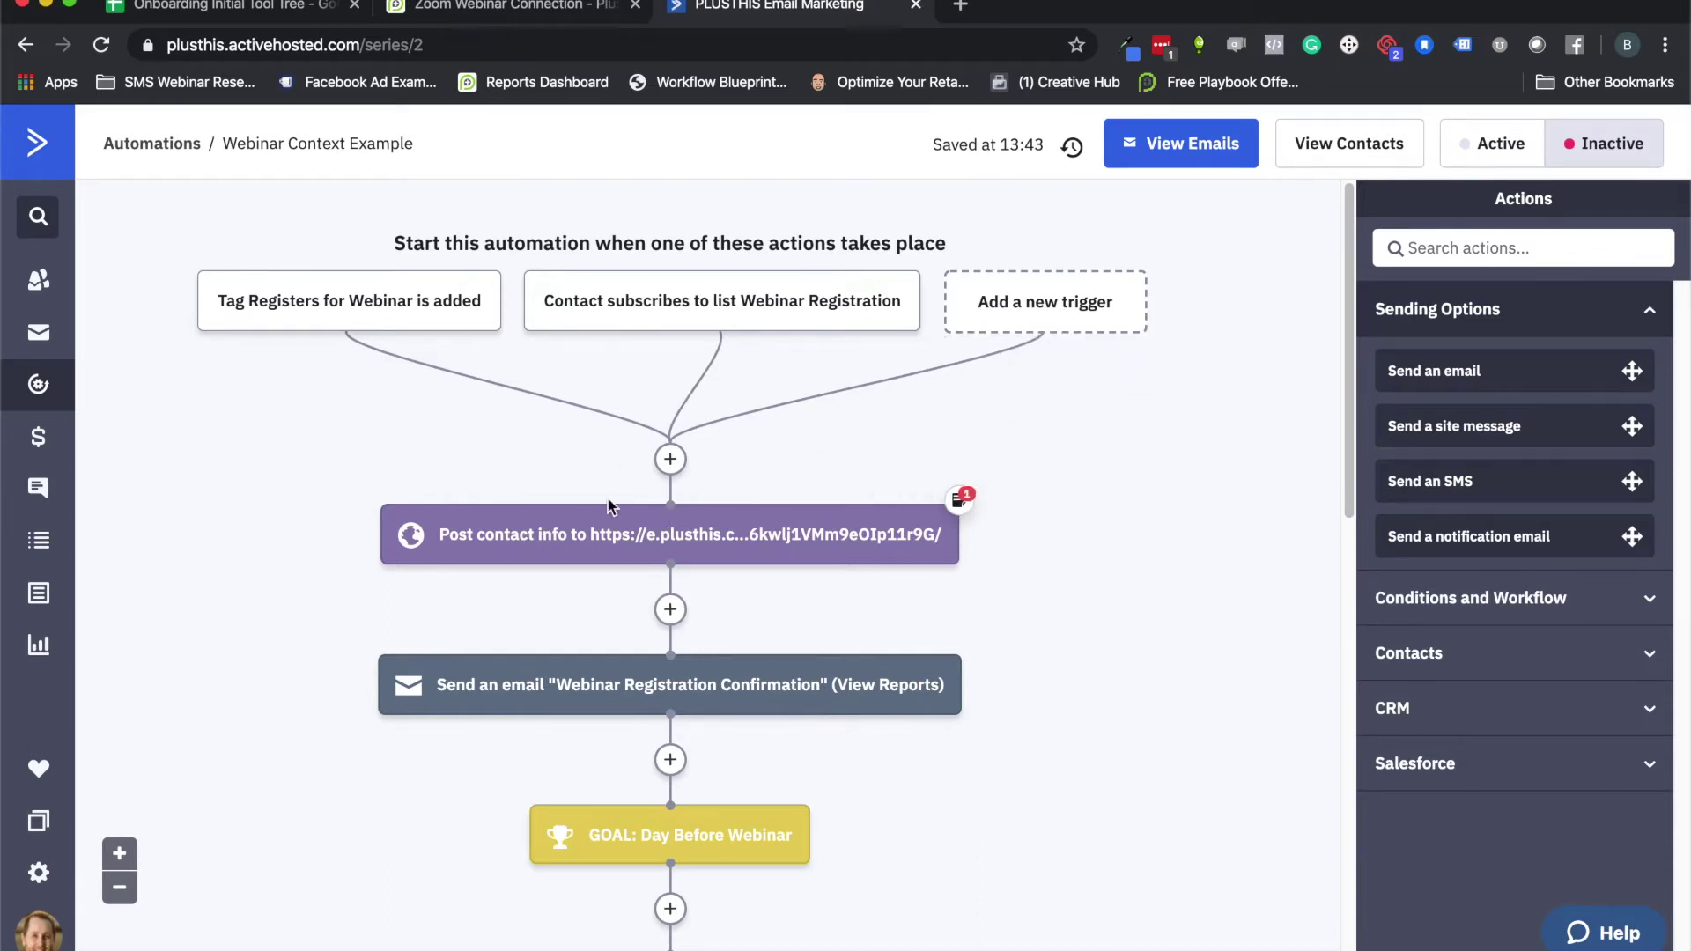
{"action": "mouse_move", "coordinate": [602, 542]}
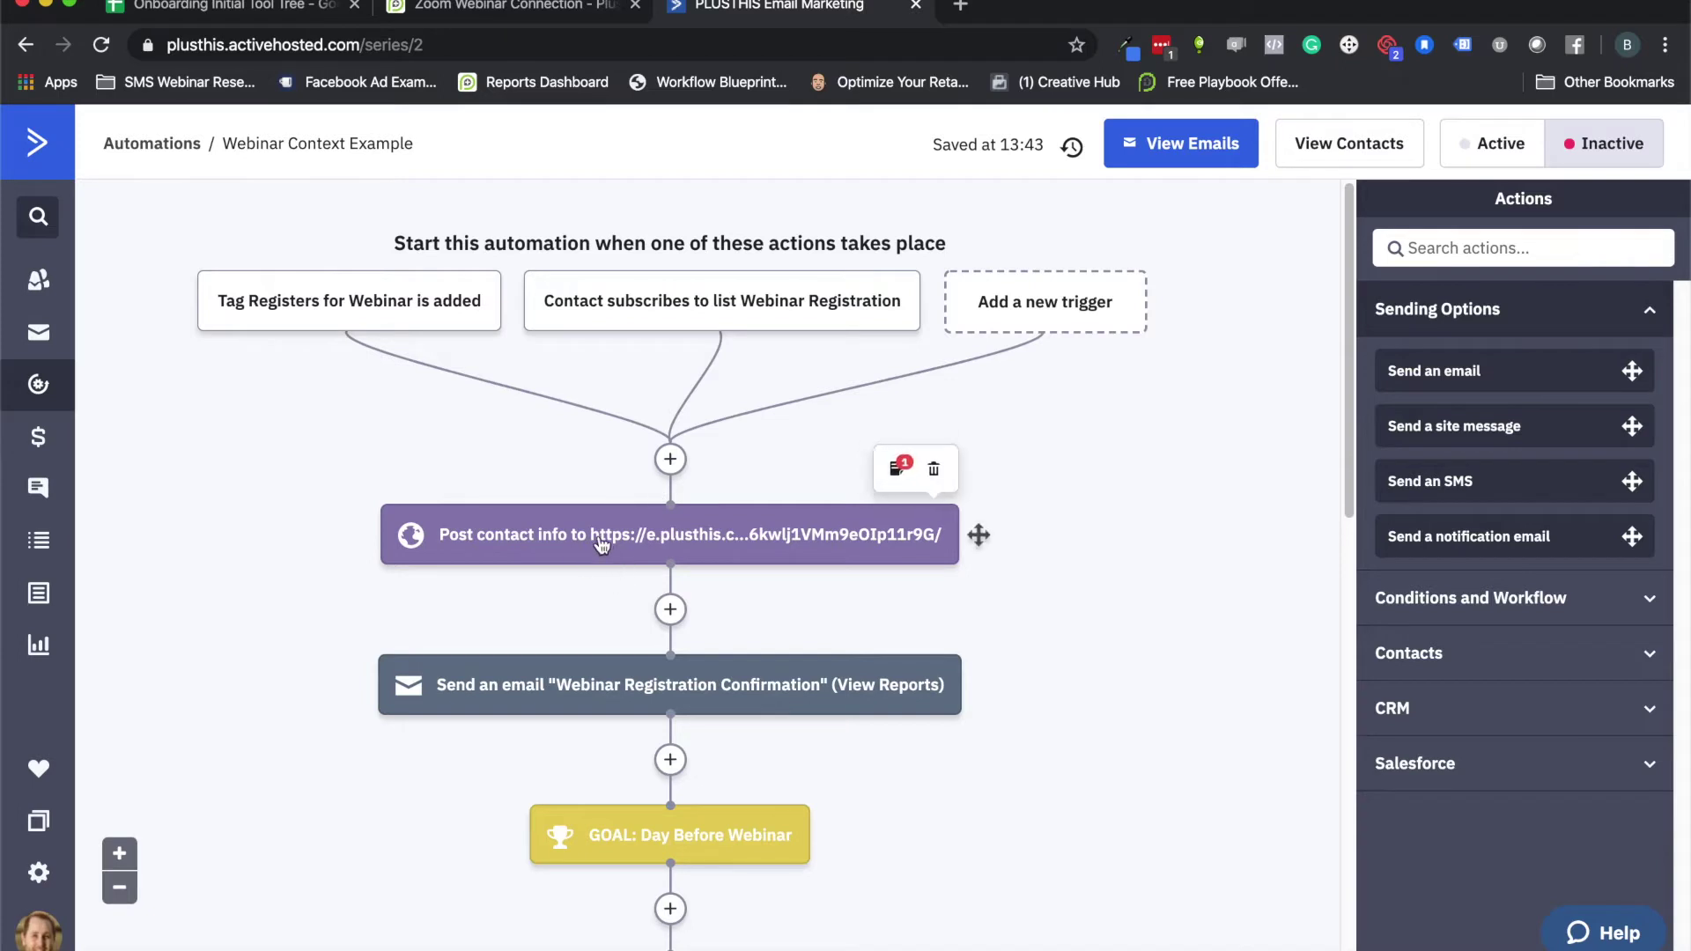
{"action": "scroll", "coordinate": [602, 542], "scroll_direction": "down", "scroll_amount": 3}
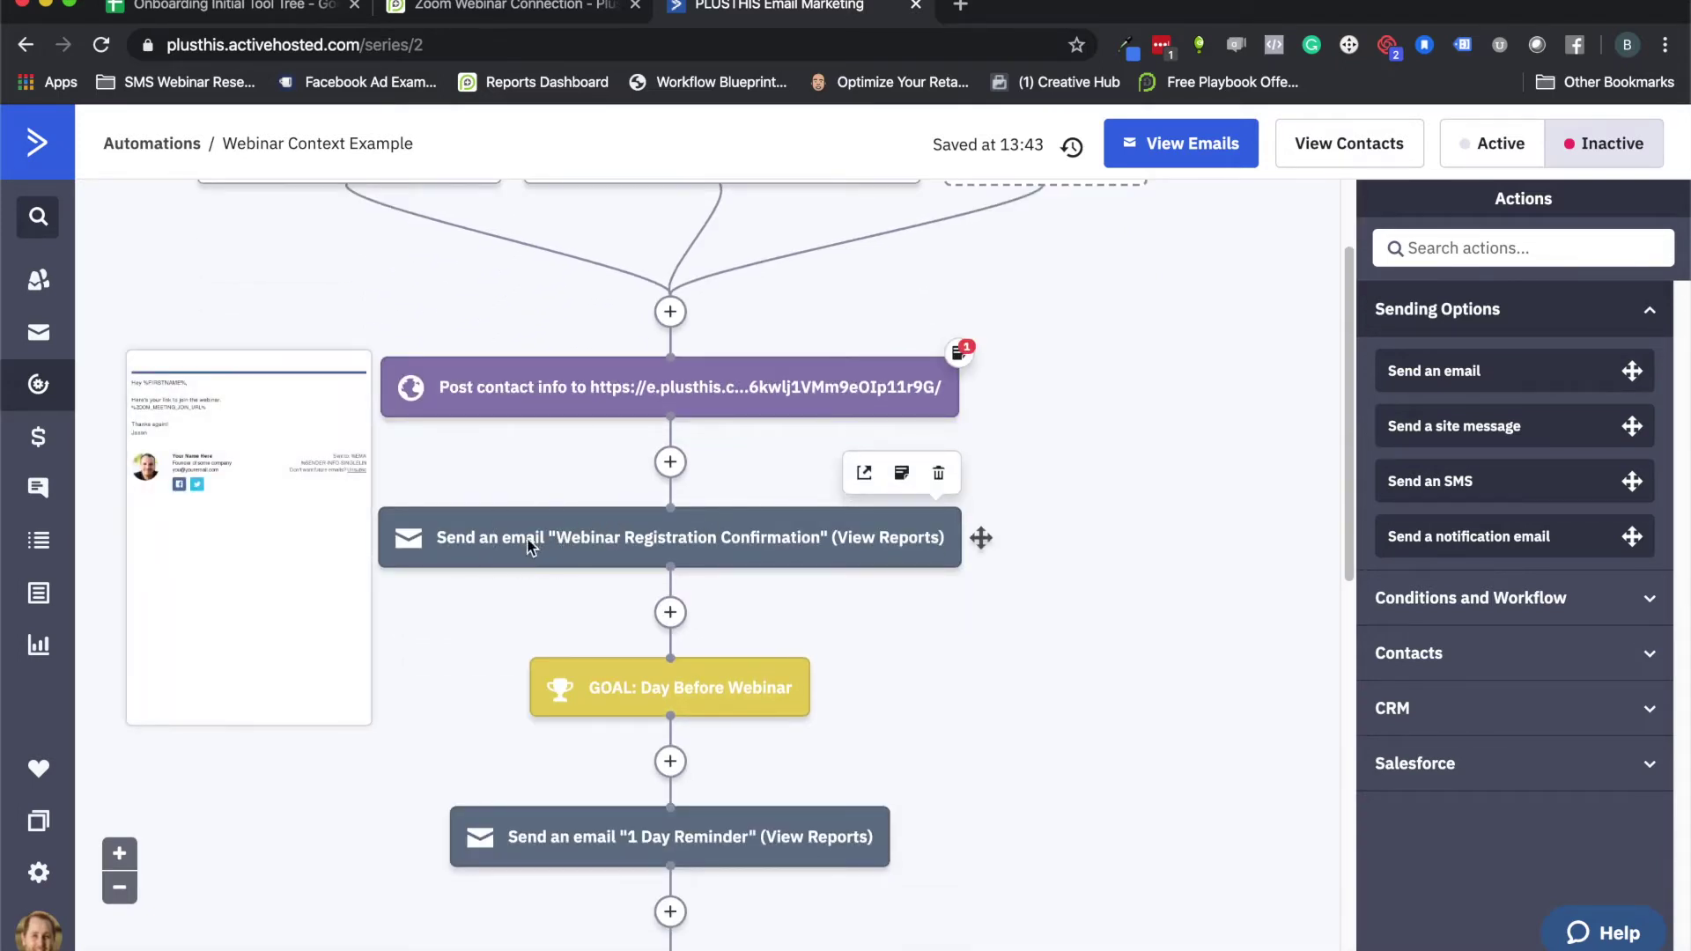
{"action": "left_click", "coordinate": [531, 546]}
{"action": "left_click", "coordinate": [726, 431]}
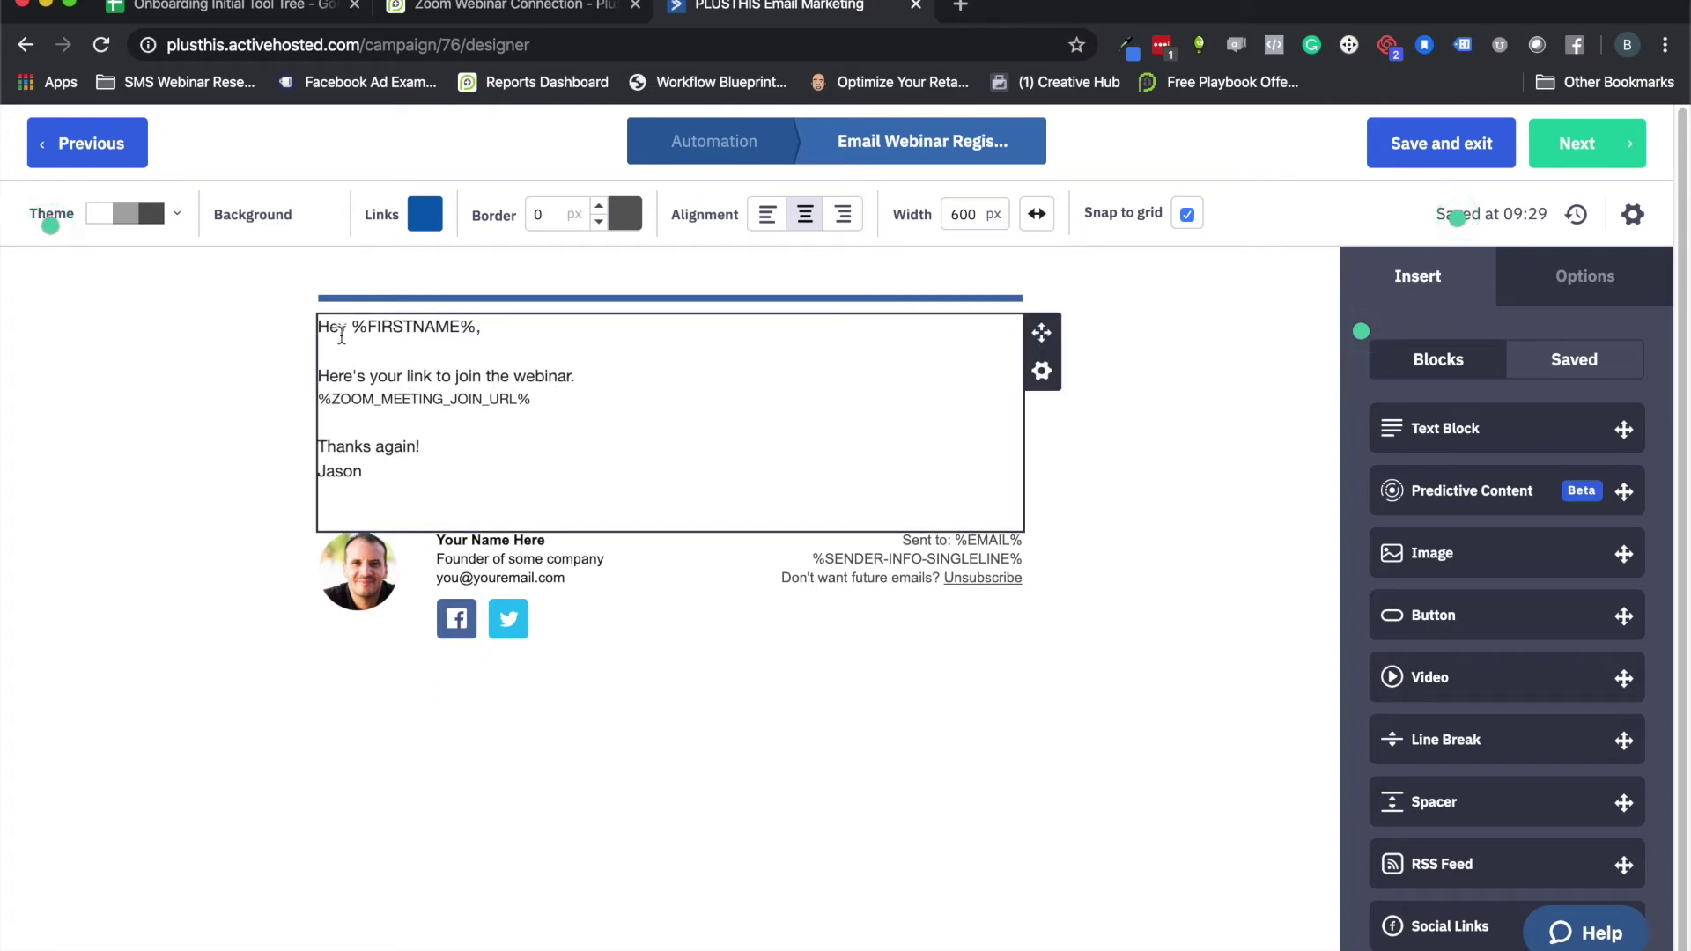
{"action": "left_click", "coordinate": [87, 143]}
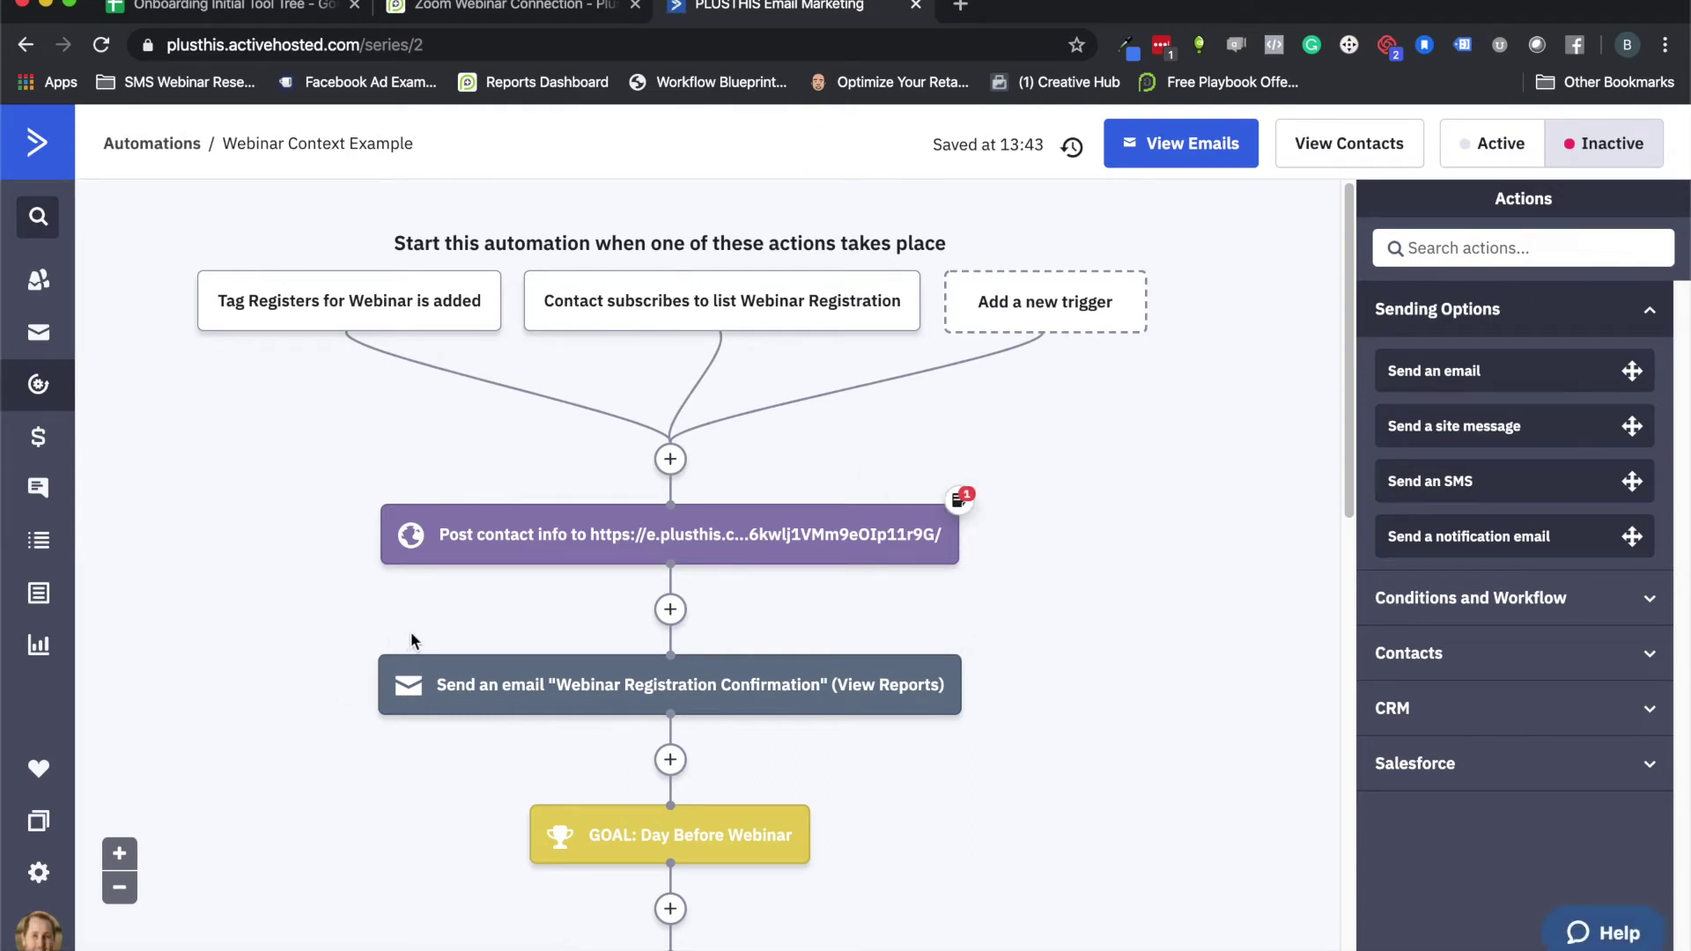
- Review the automation down to the attended/missed Yes/No branches, then return to the Zoom Webinar Connection setup
{"action": "scroll", "coordinate": [574, 526], "scroll_direction": "down", "scroll_amount": 1}
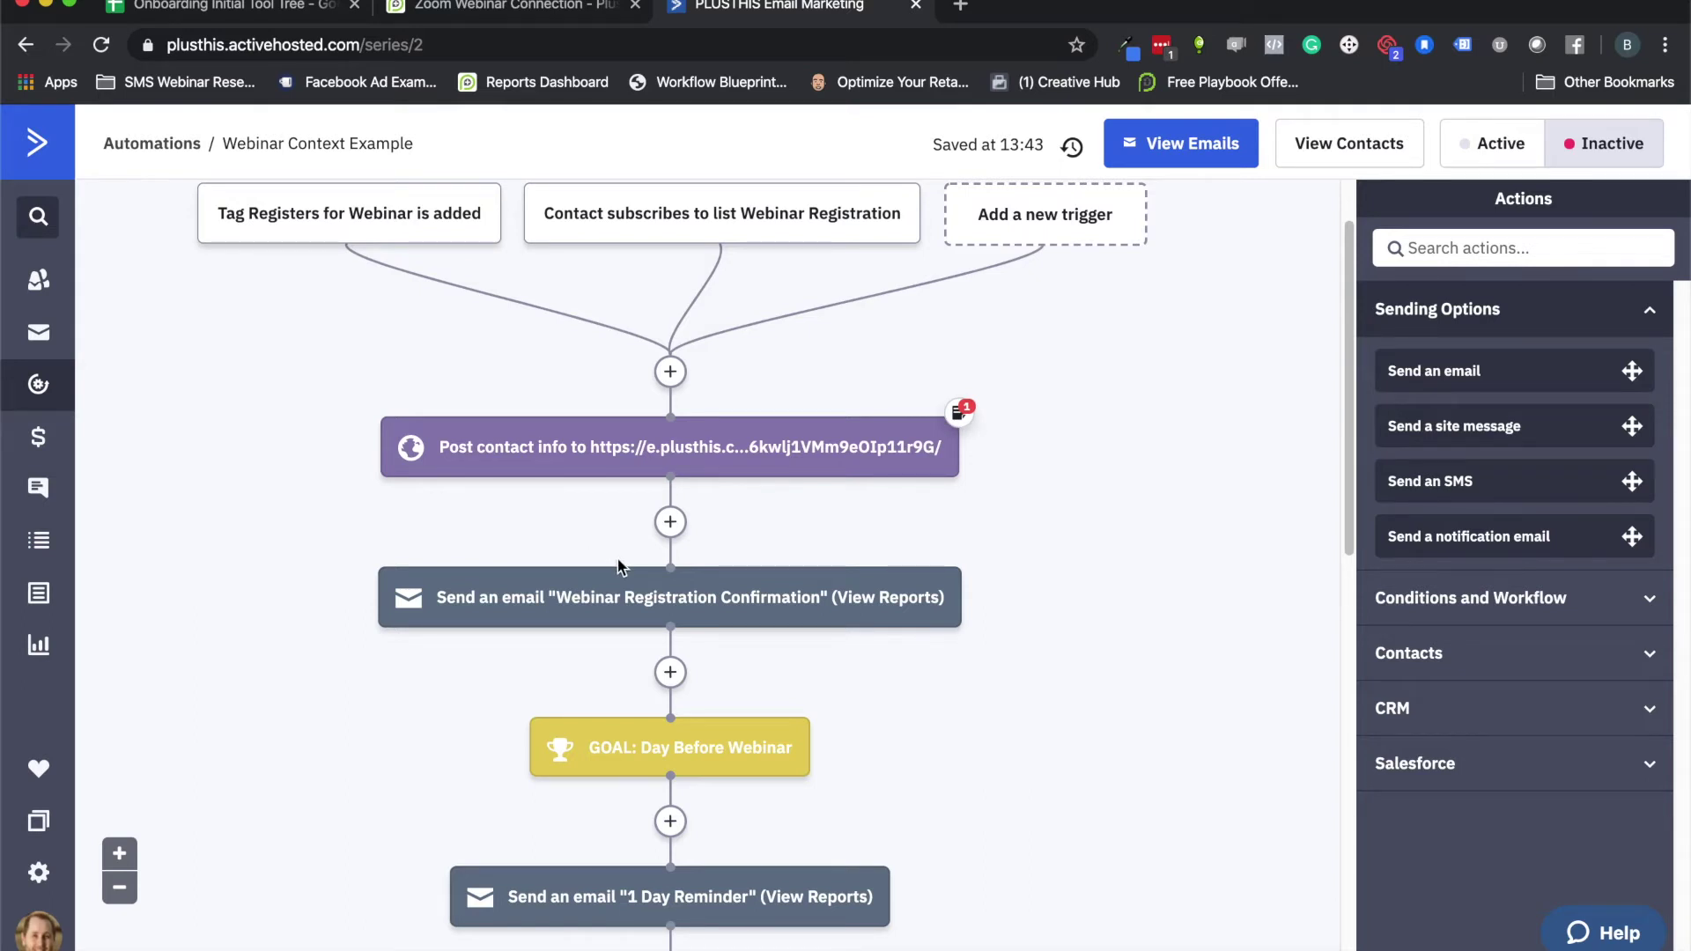
{"action": "scroll", "coordinate": [616, 558], "scroll_direction": "down", "scroll_amount": 5}
{"action": "scroll", "coordinate": [643, 474], "scroll_direction": "down", "scroll_amount": 5}
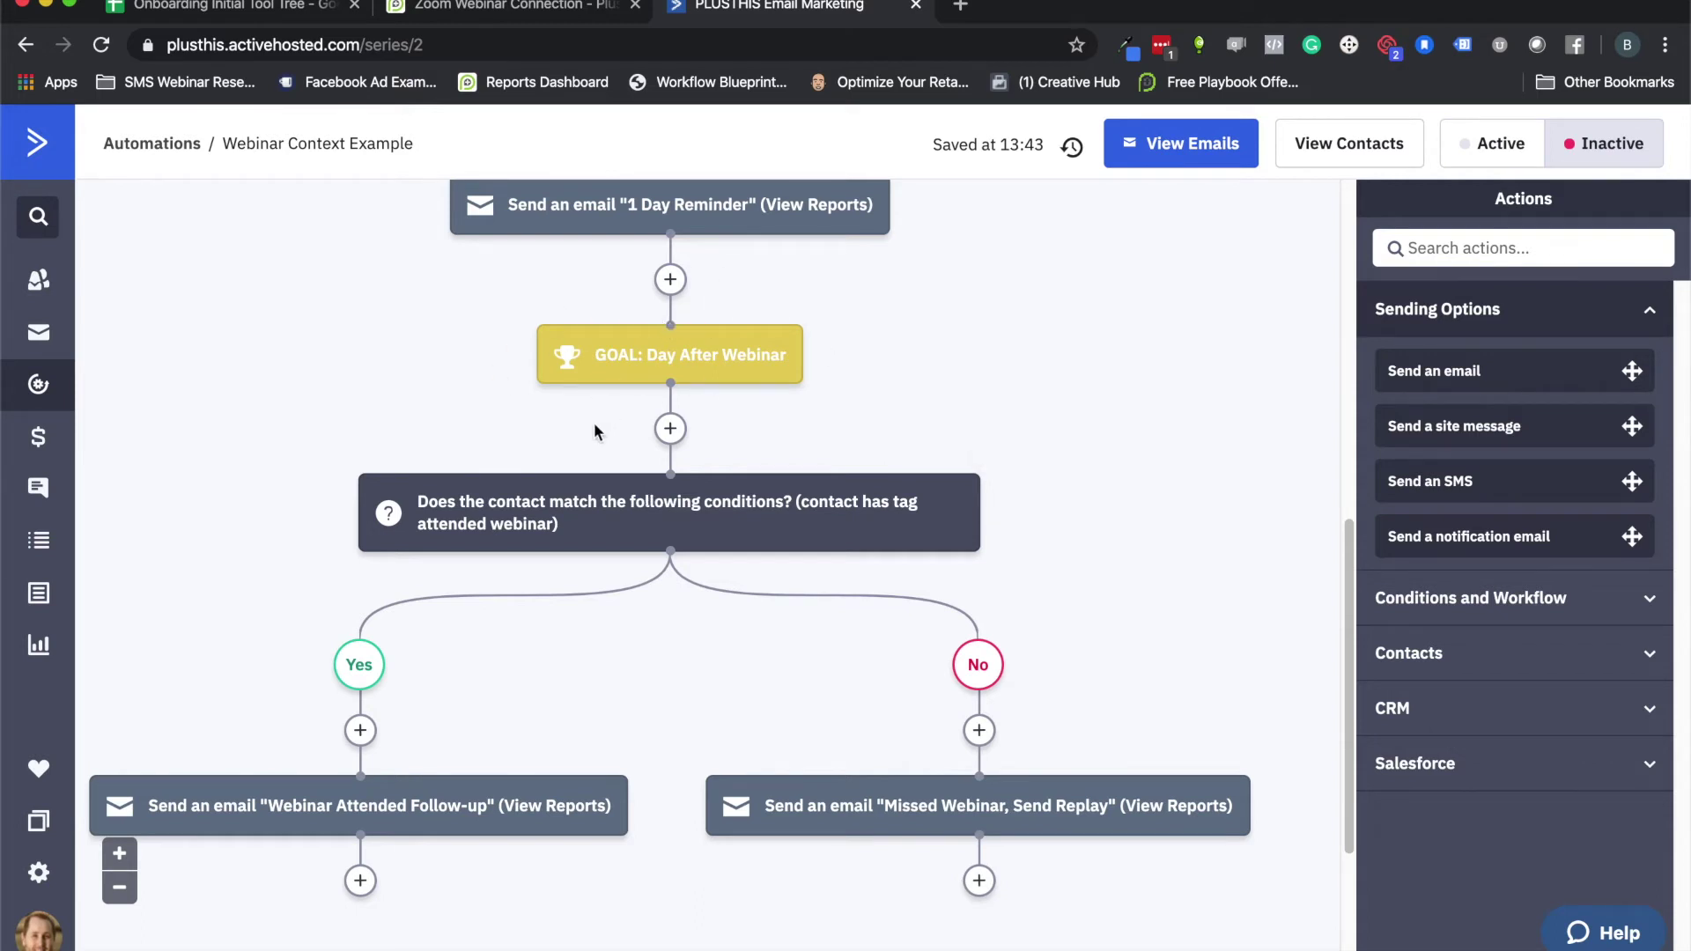
{"action": "mouse_move", "coordinate": [676, 375]}
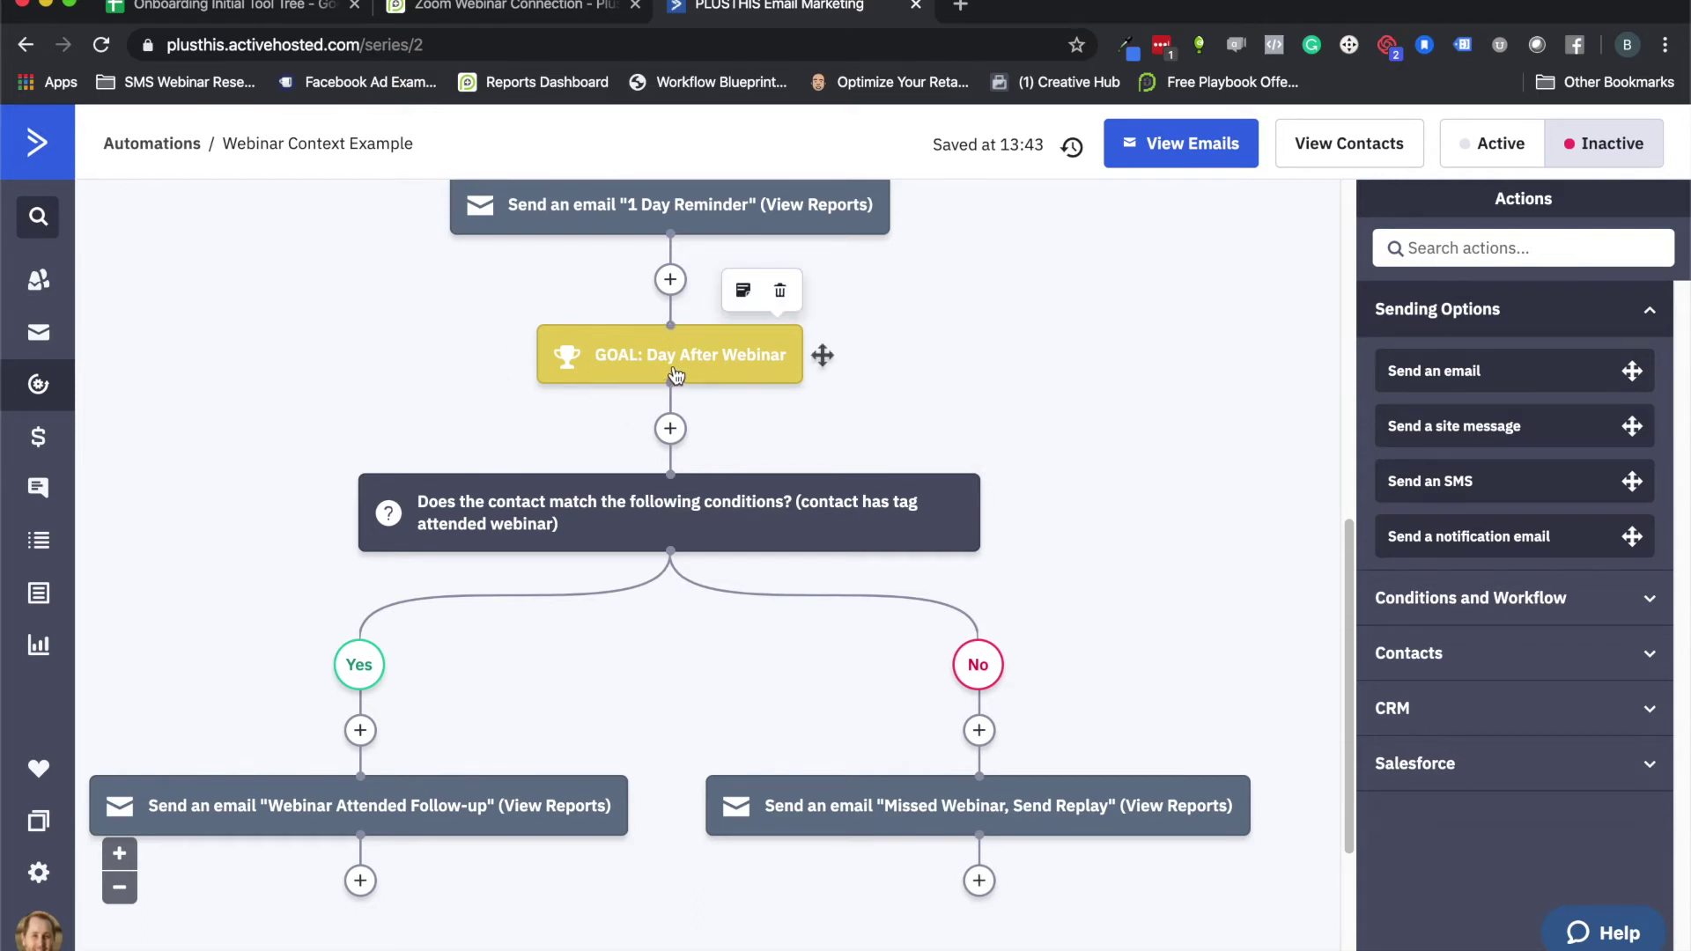
{"action": "mouse_move", "coordinate": [436, 553]}
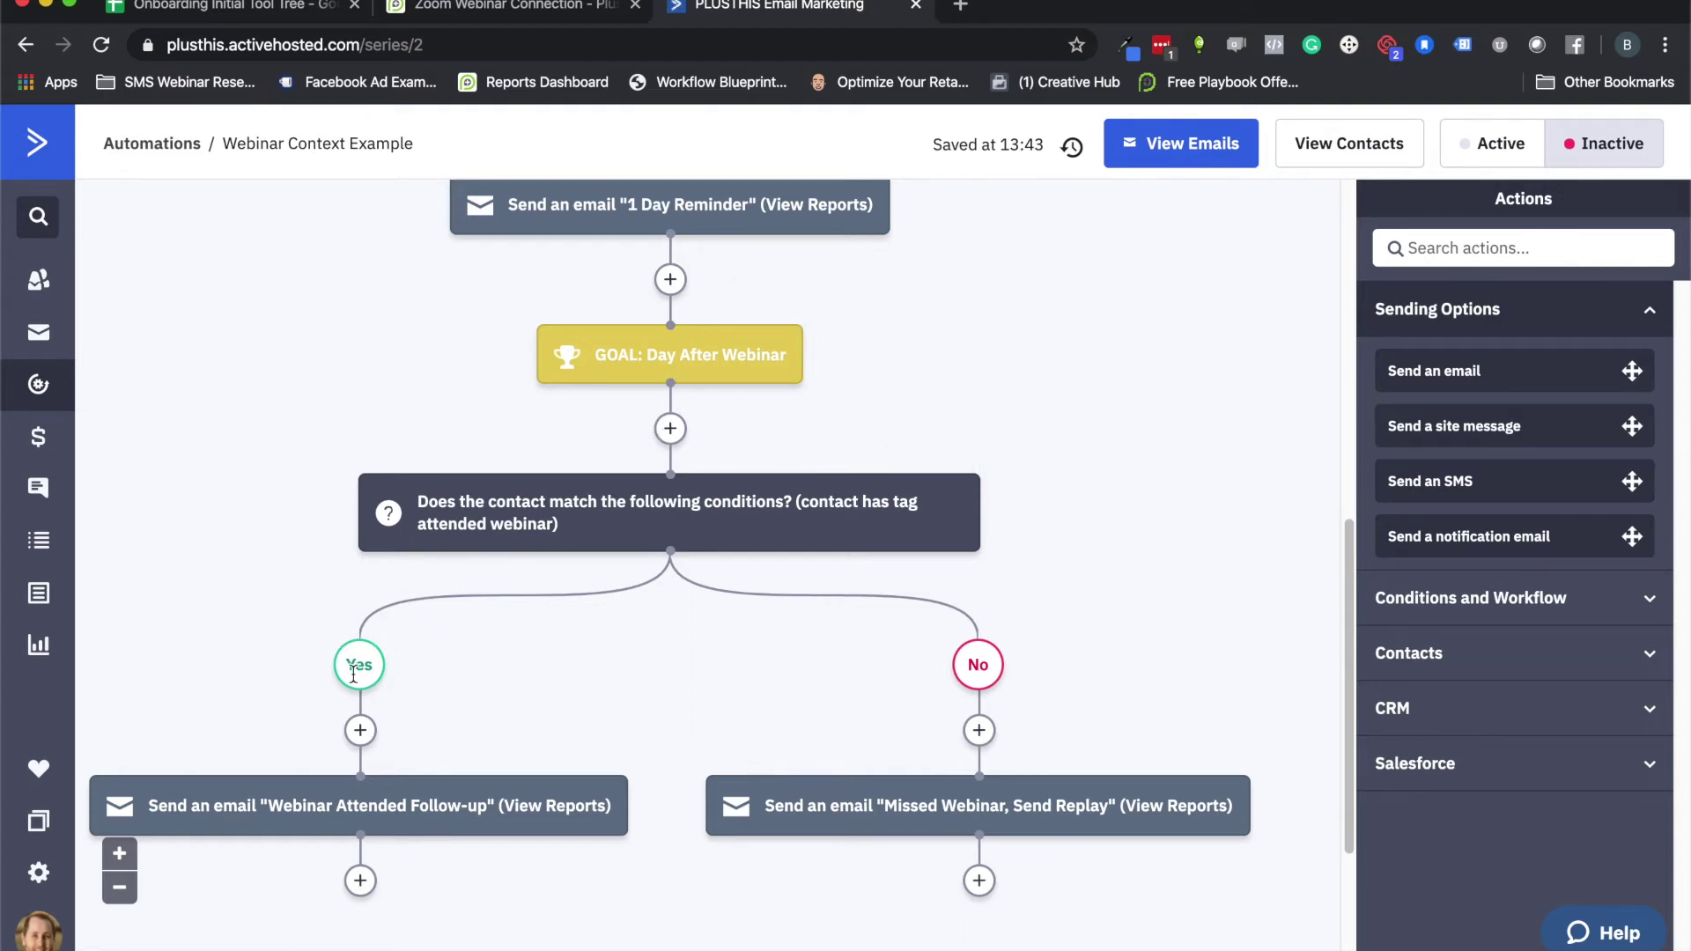
{"action": "mouse_move", "coordinate": [394, 783]}
{"action": "mouse_move", "coordinate": [985, 815]}
{"action": "scroll", "coordinate": [694, 591], "scroll_direction": "up", "scroll_amount": 10}
{"action": "mouse_move", "coordinate": [522, 546]}
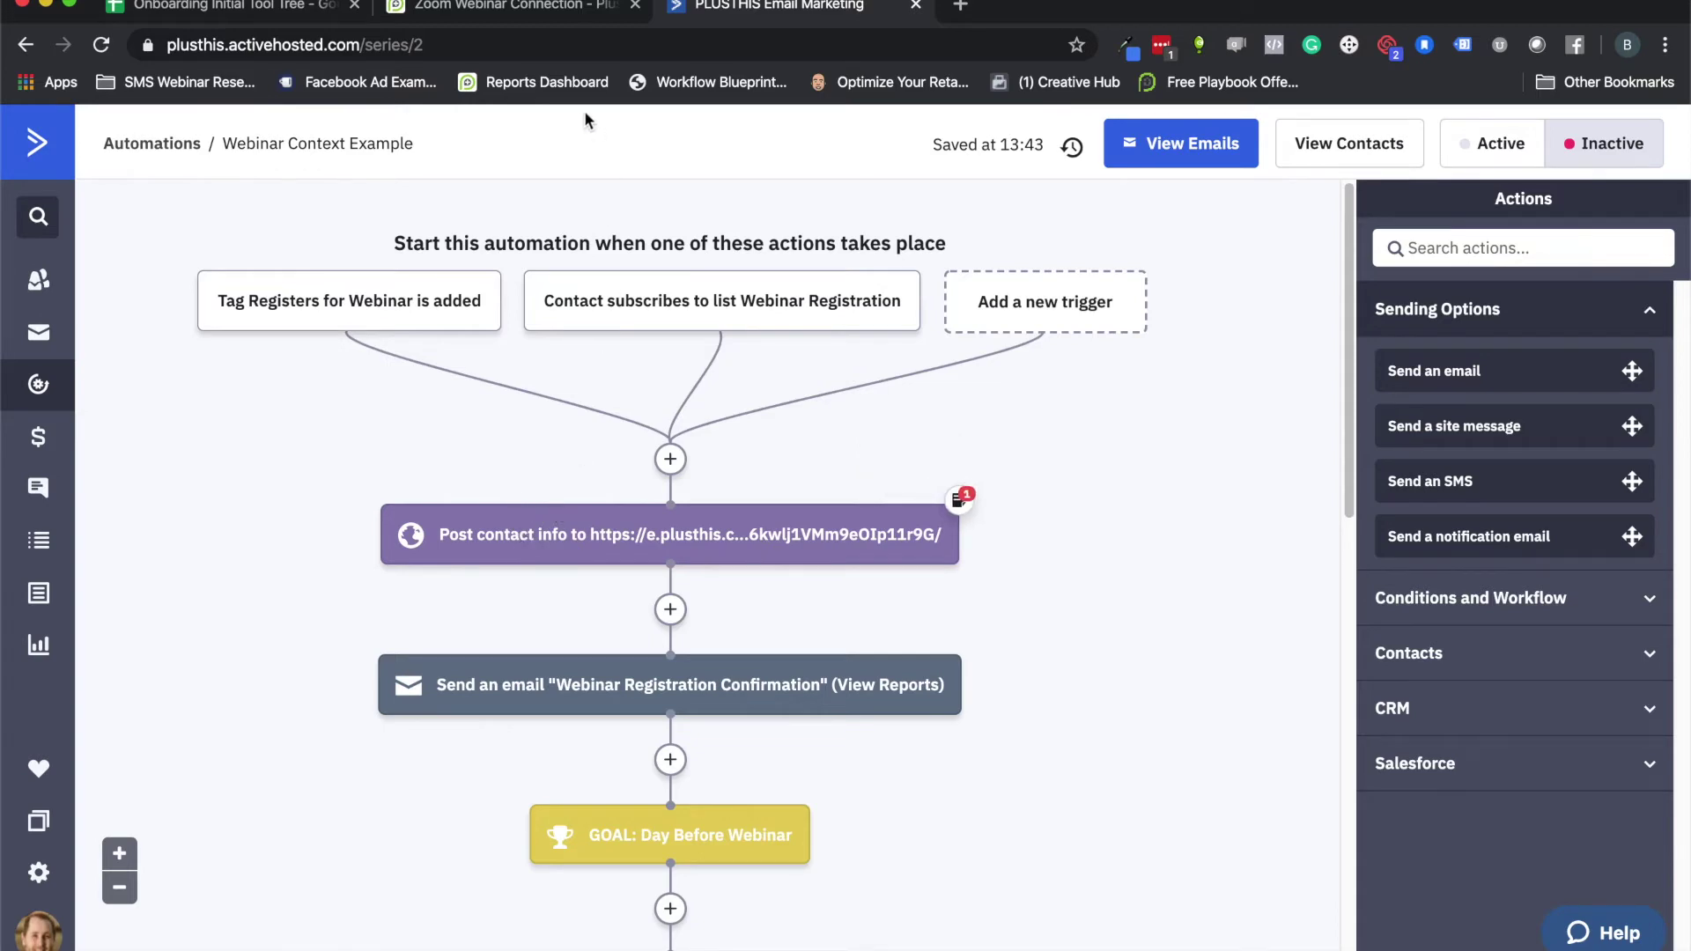
{"action": "left_click", "coordinate": [512, 14]}
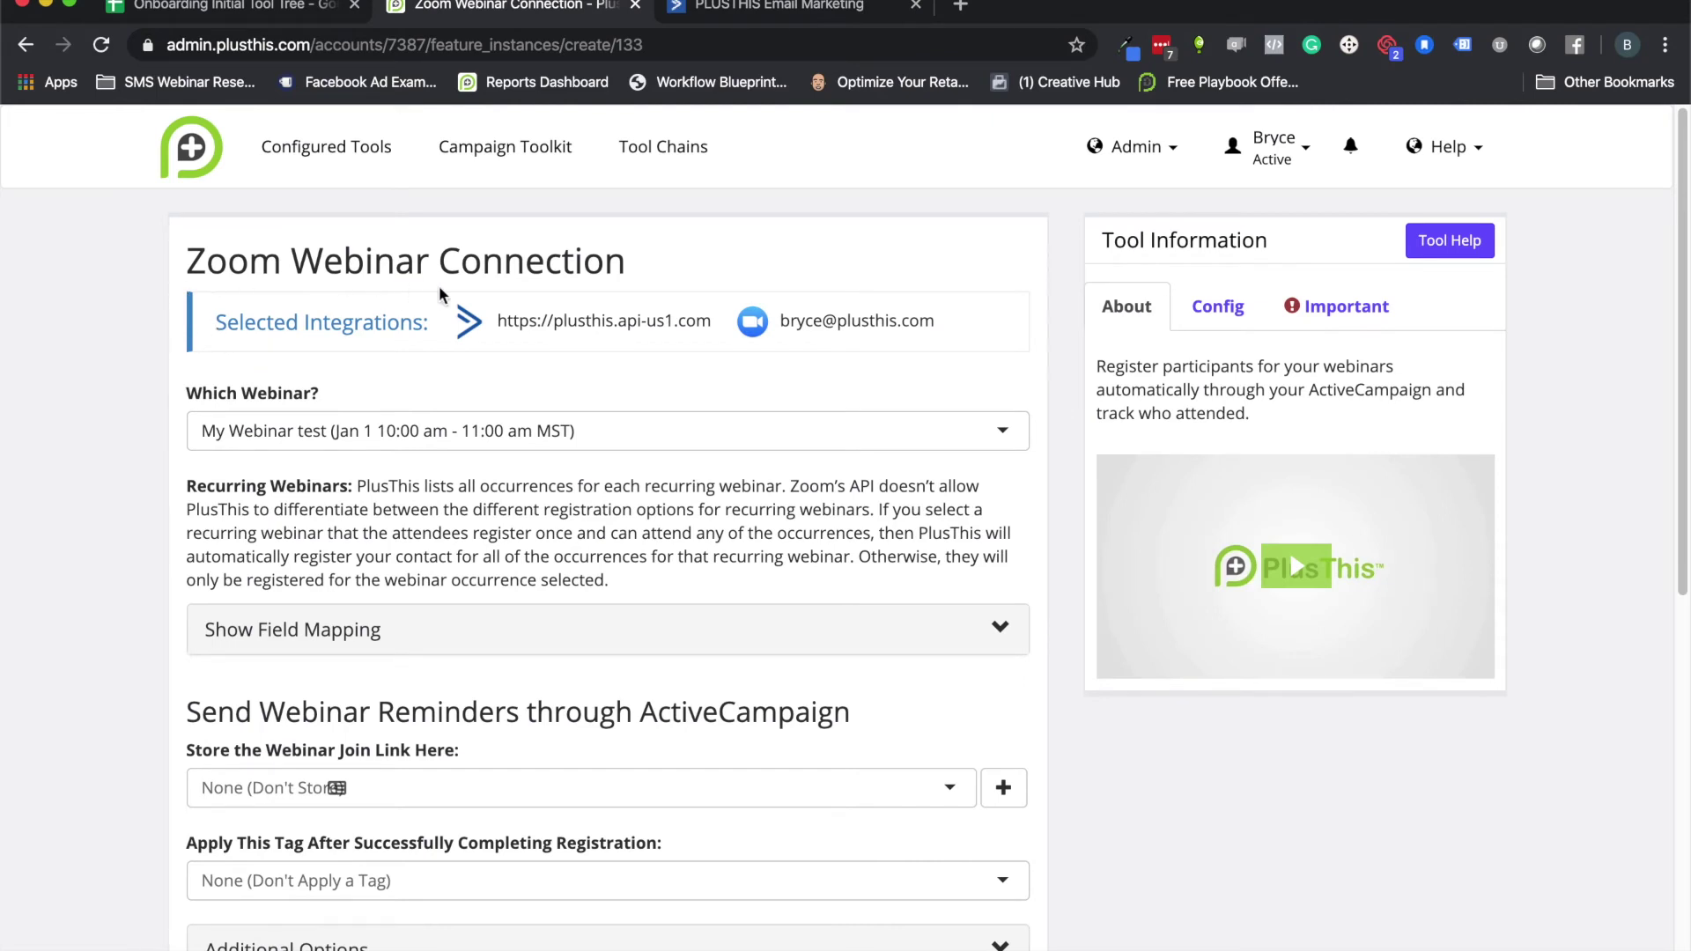
- Select 'My Webinar test' (Jan 1, 10:00–11:00 am MST) as the connection's webinar
{"action": "scroll", "coordinate": [443, 302], "scroll_direction": "down", "scroll_amount": 1}
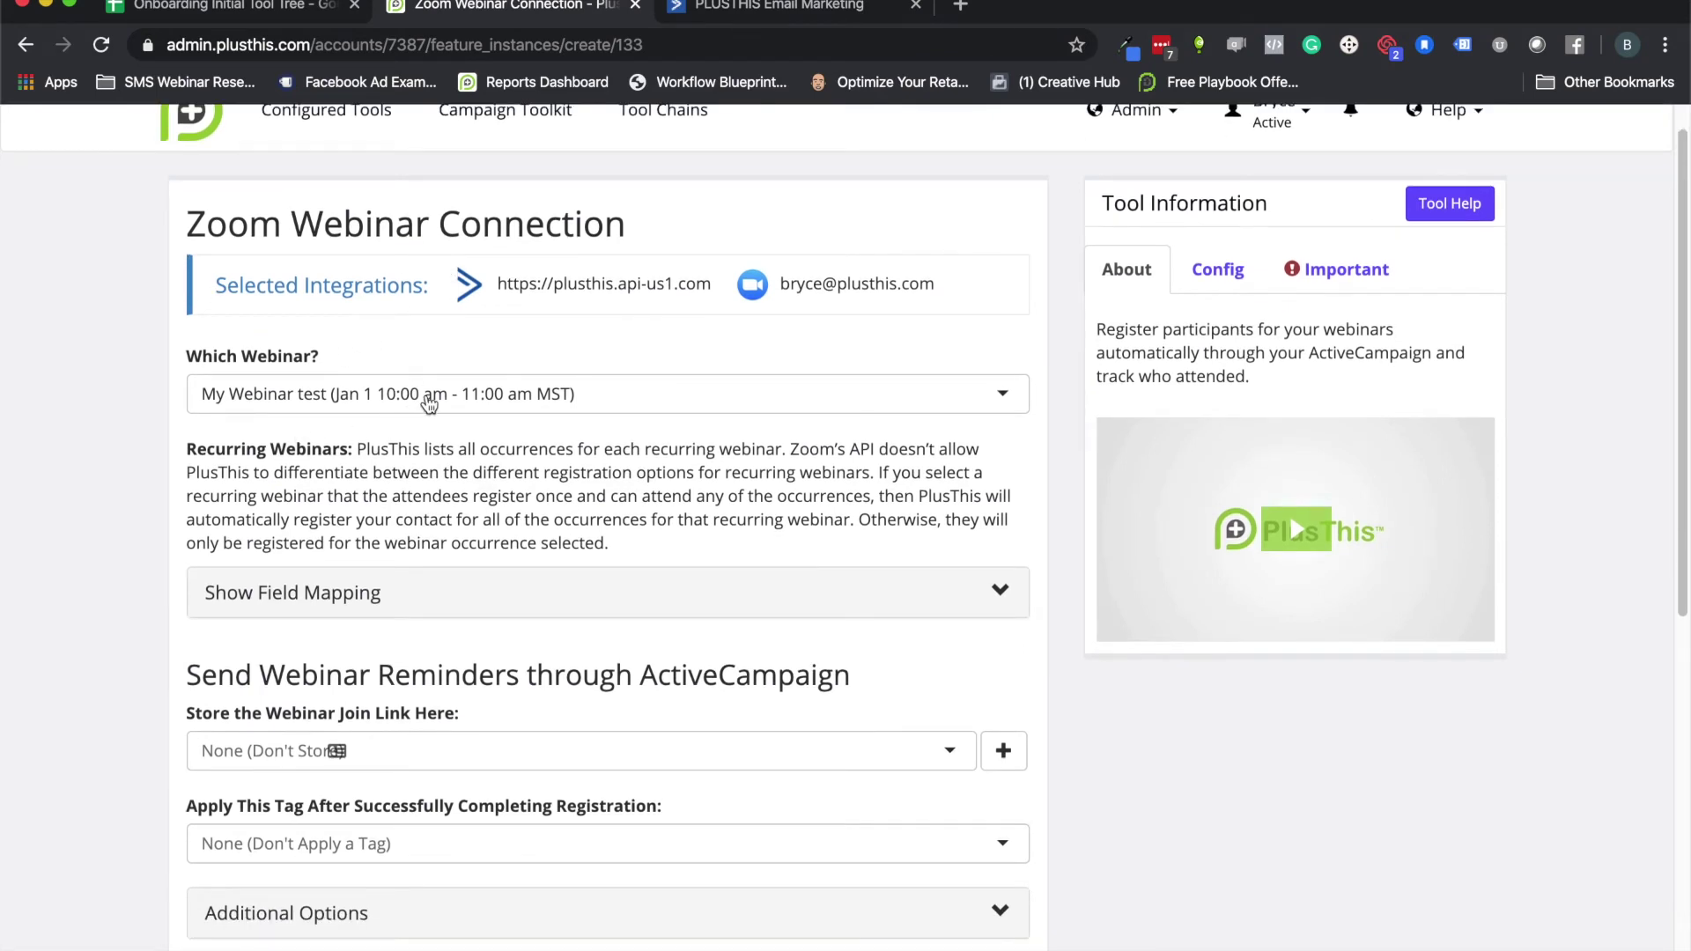
{"action": "left_click", "coordinate": [428, 398]}
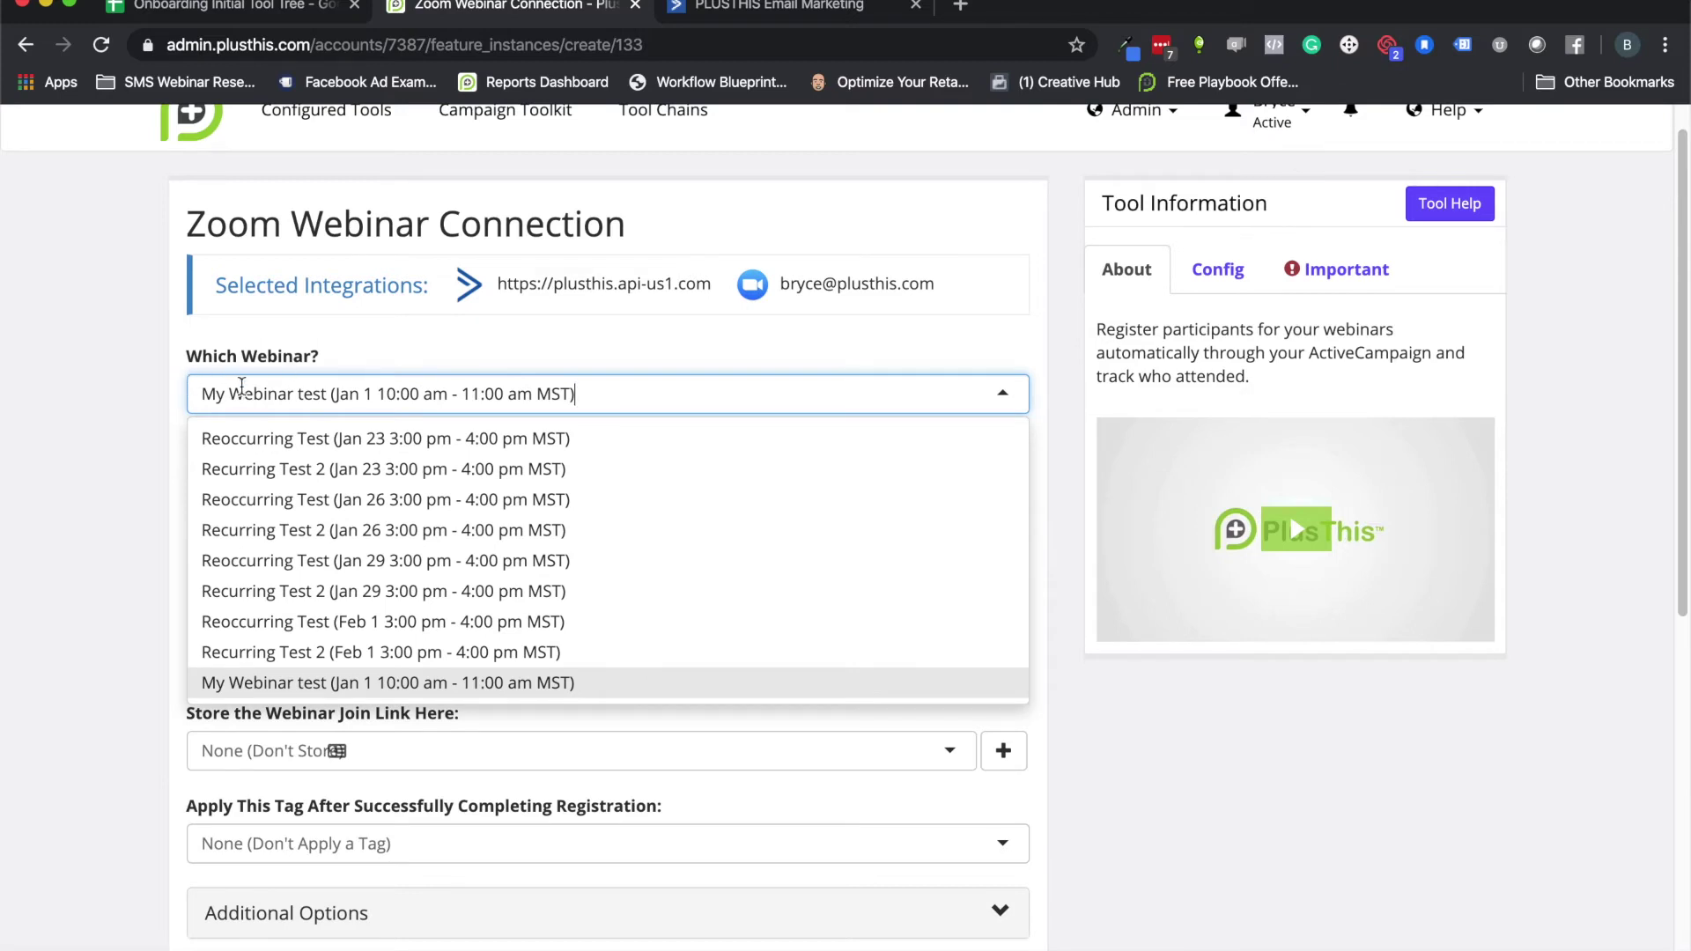
{"action": "left_click", "coordinate": [279, 683]}
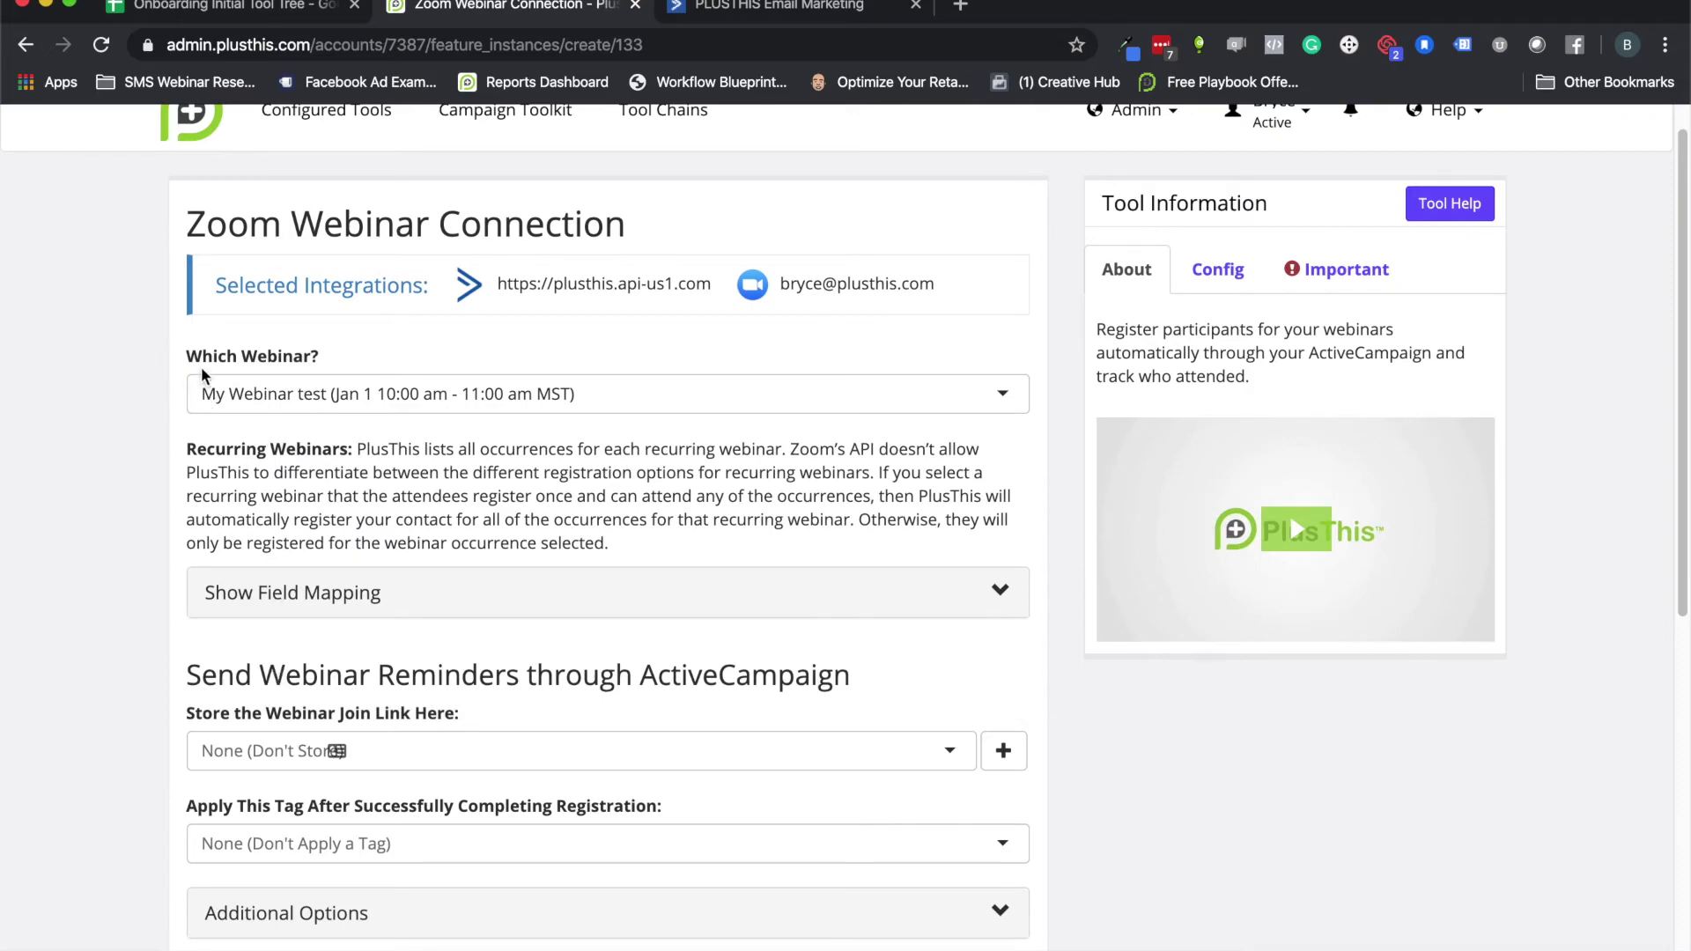
{"action": "scroll", "coordinate": [262, 420], "scroll_direction": "down", "scroll_amount": 3}
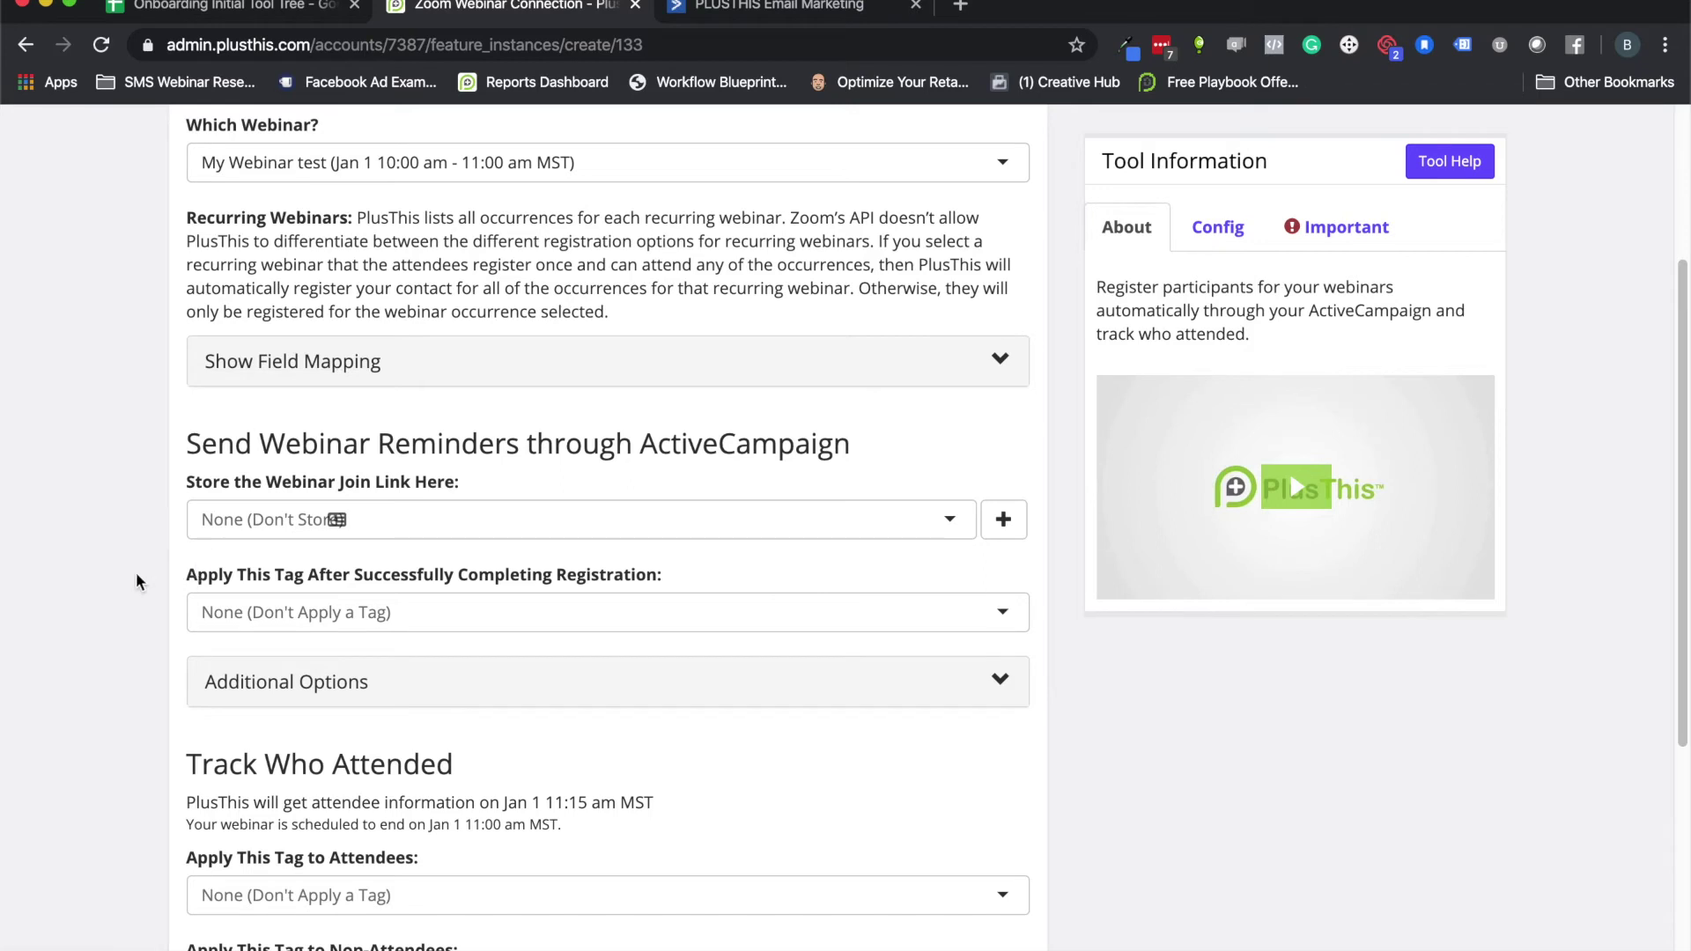
{"action": "scroll", "coordinate": [193, 389], "scroll_direction": "down", "scroll_amount": 2}
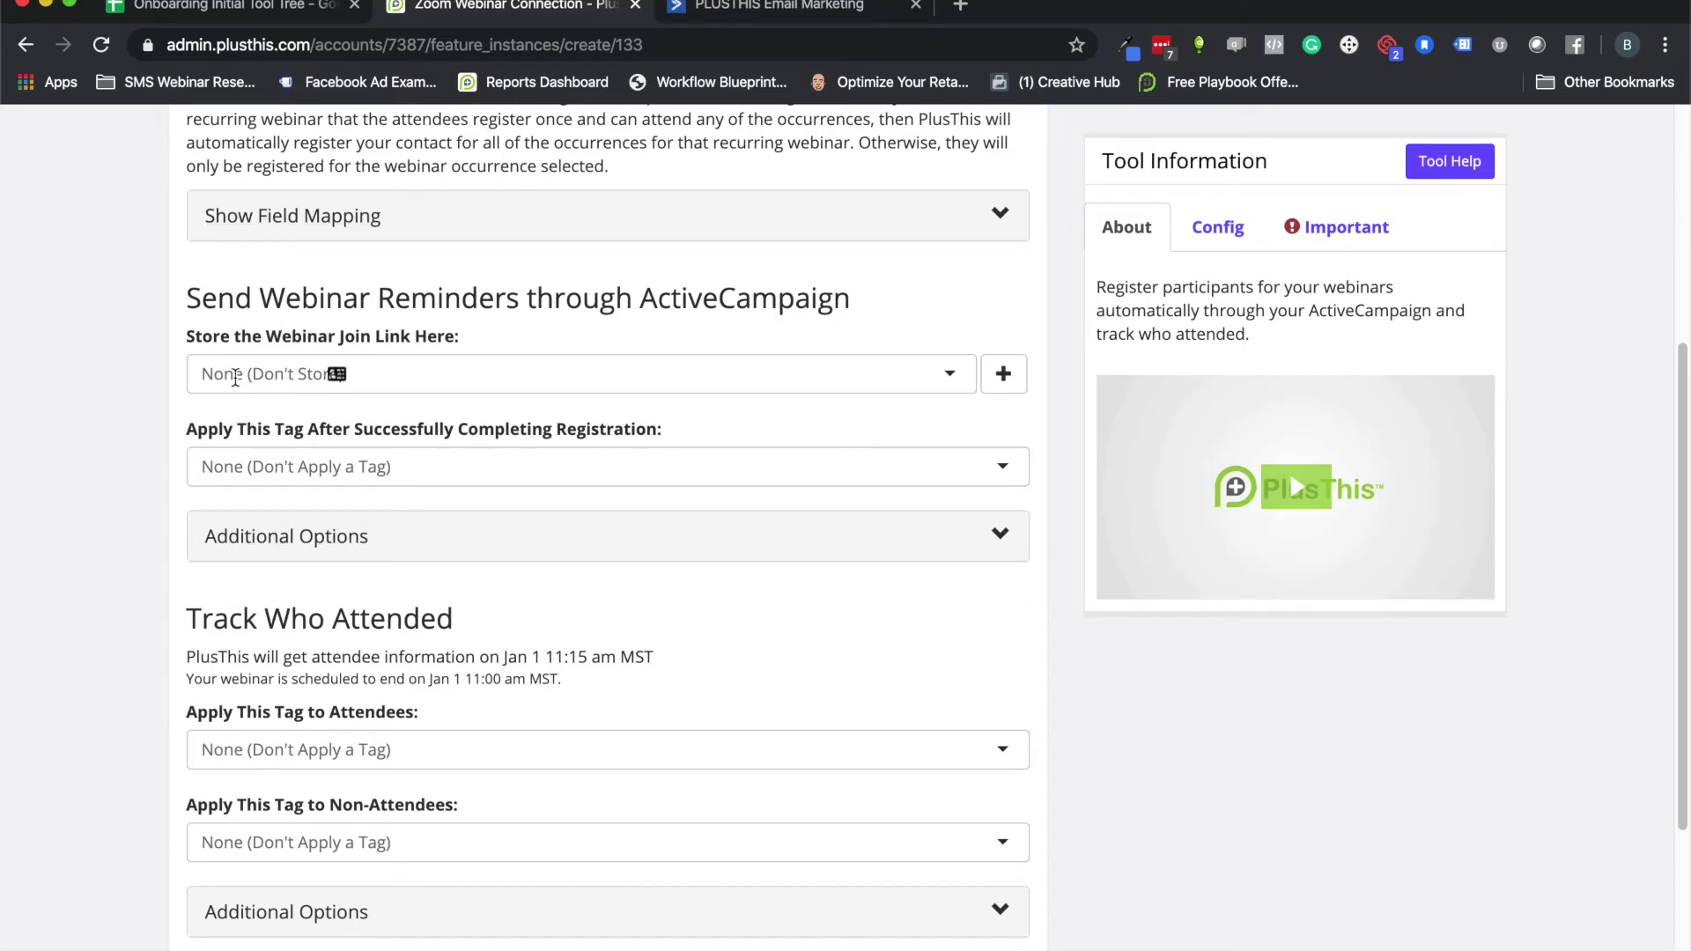
- Store the webinar join link in the WebinarJam Join Link field
{"action": "left_click", "coordinate": [235, 377]}
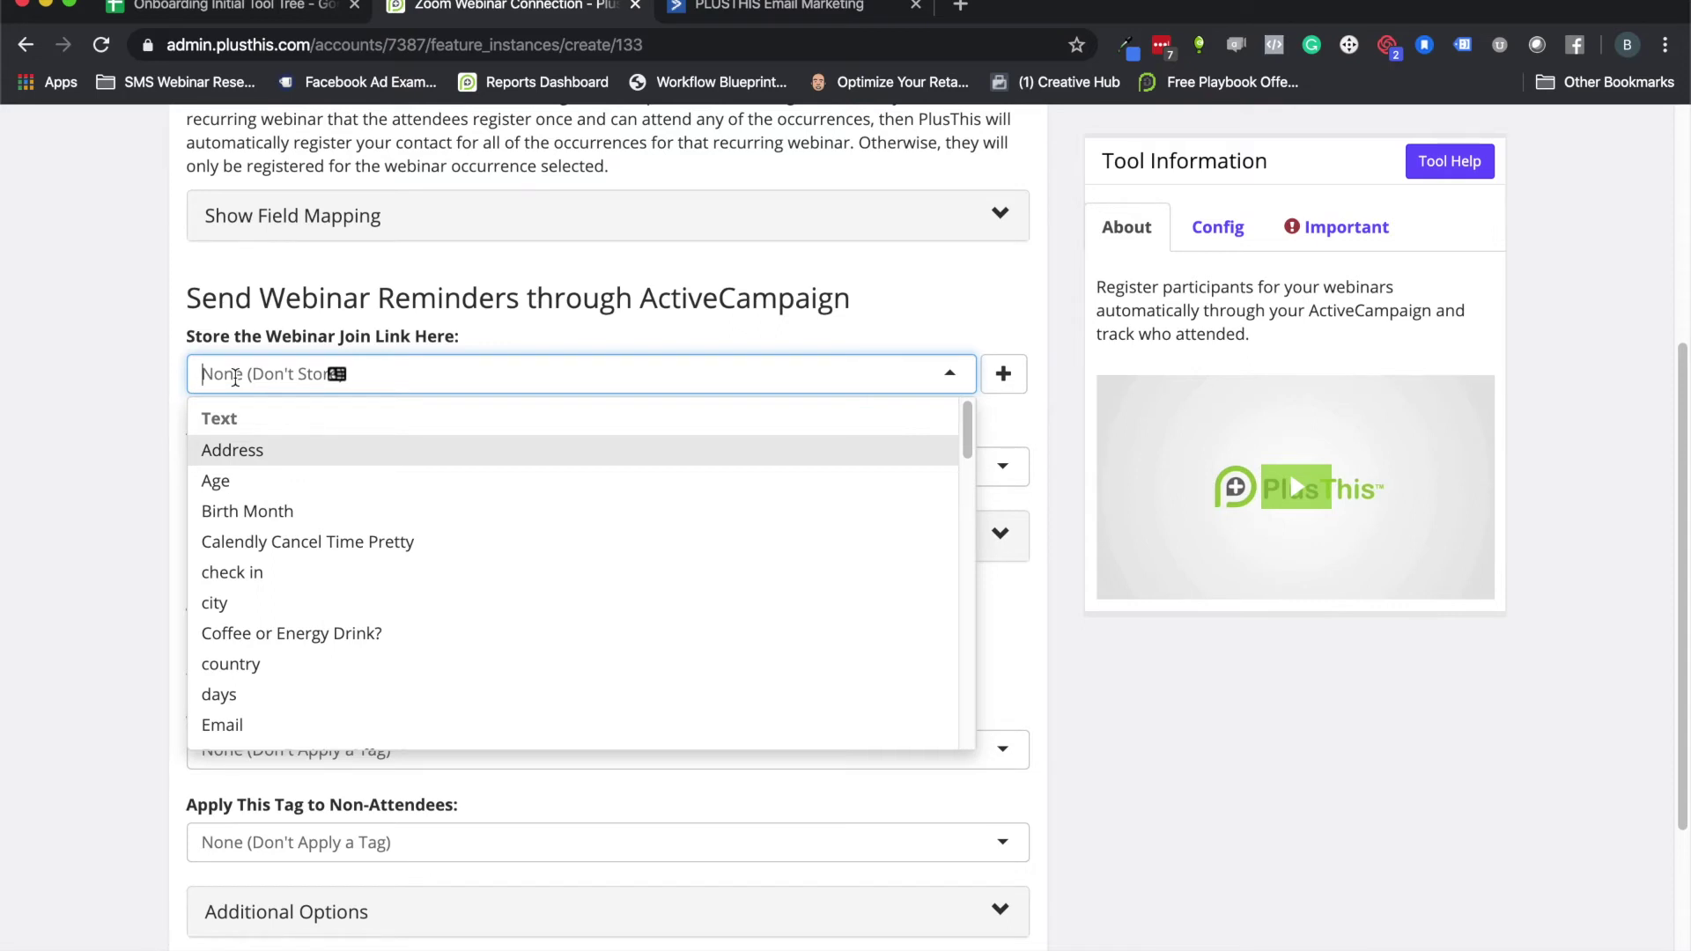
{"action": "type", "text": "webin"}
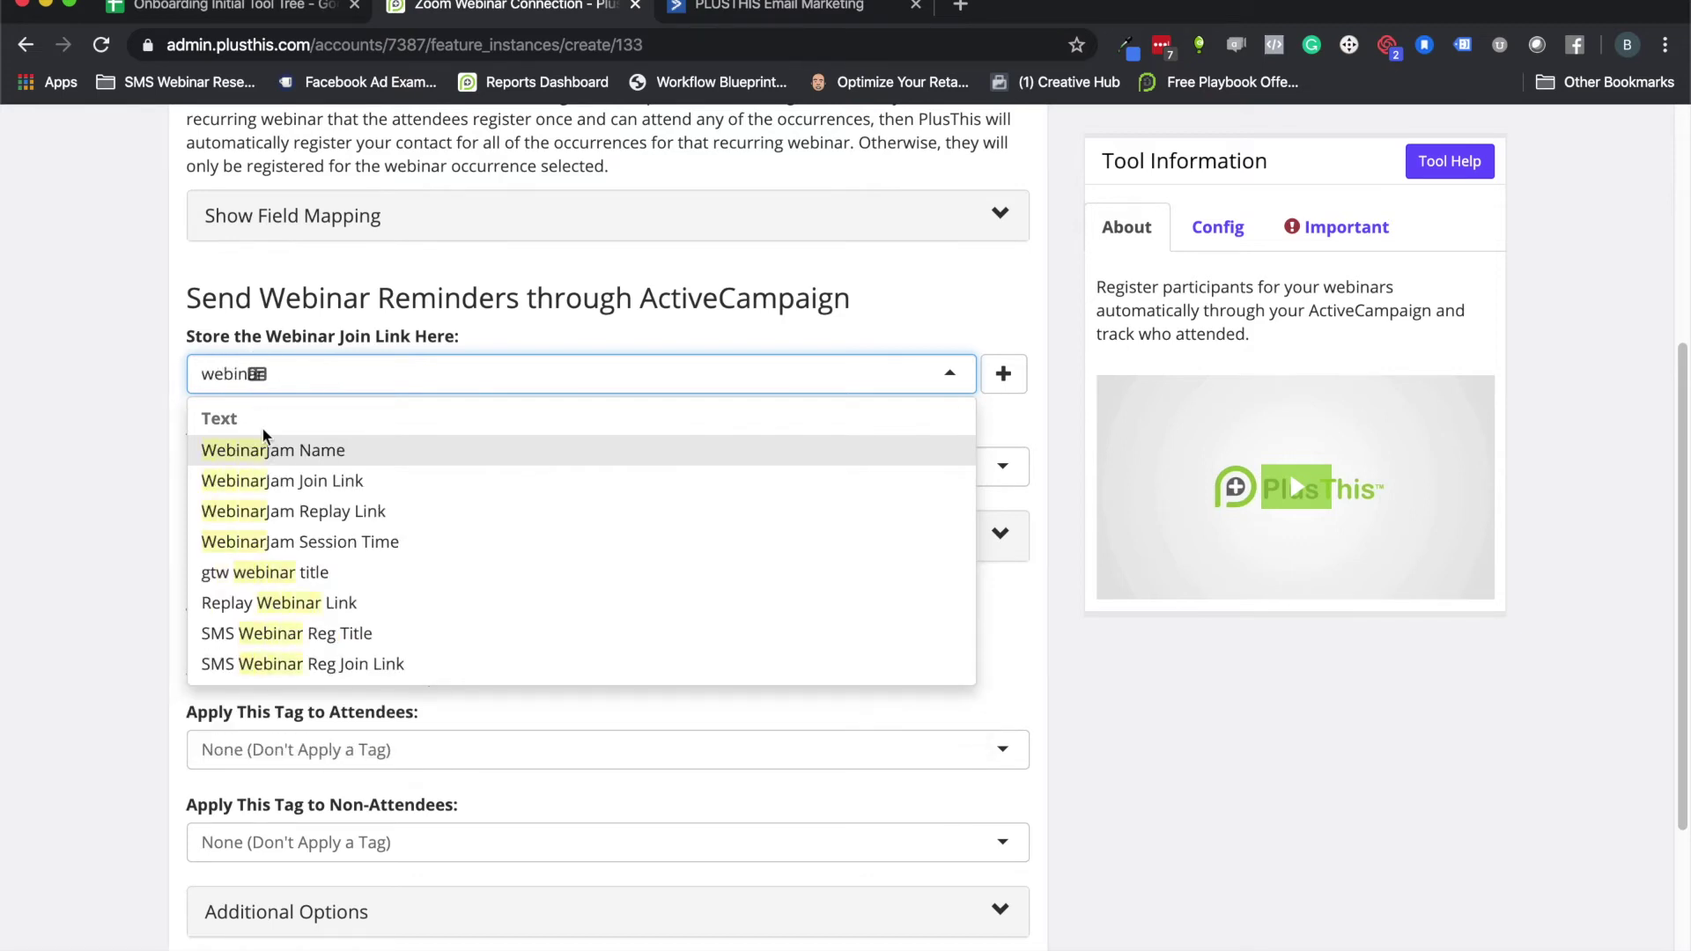
{"action": "left_click", "coordinate": [315, 483]}
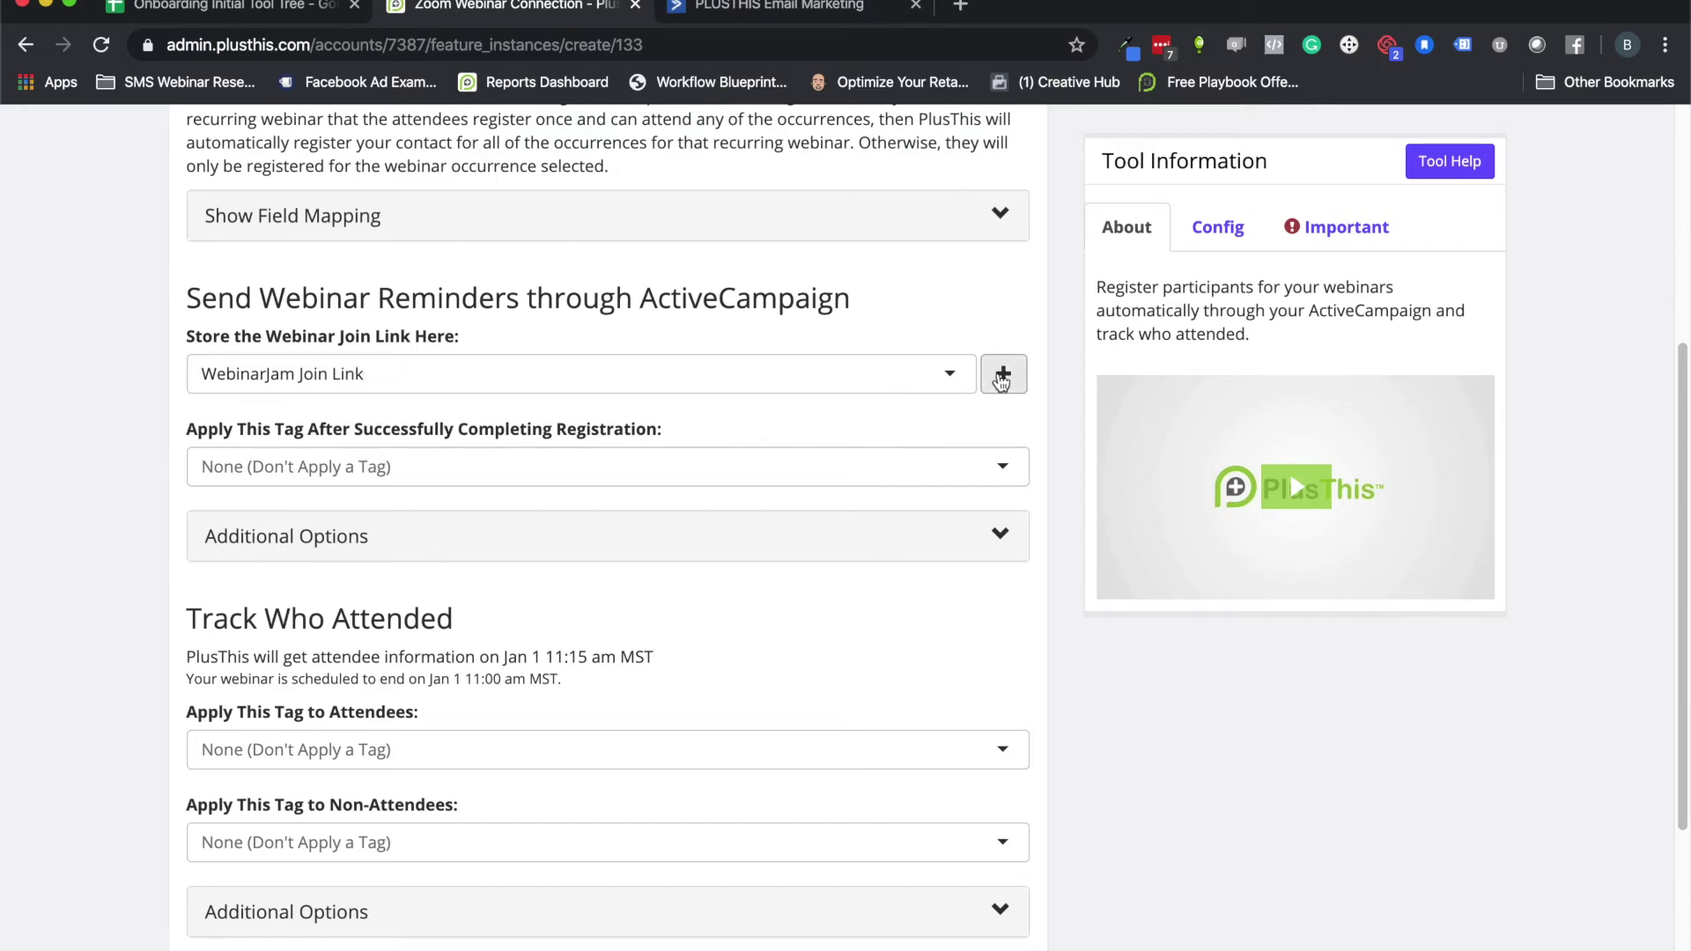
- Open the add-custom-field form and cancel it without creating a field
{"action": "left_click", "coordinate": [1002, 374]}
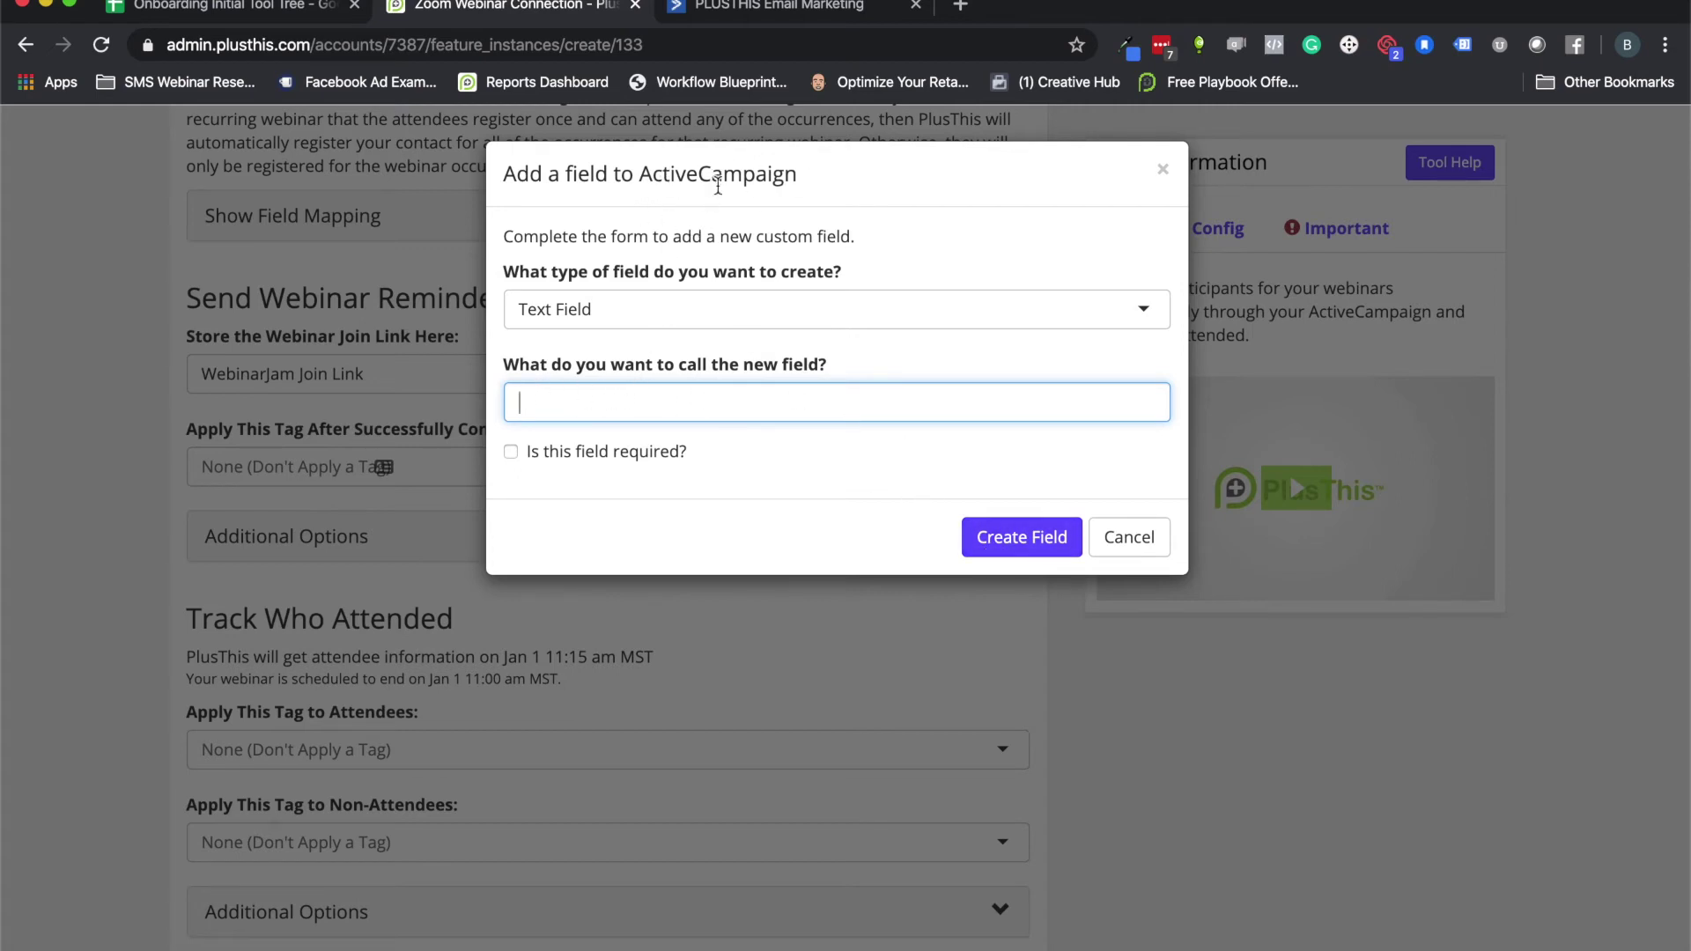
{"action": "left_click", "coordinate": [1131, 539]}
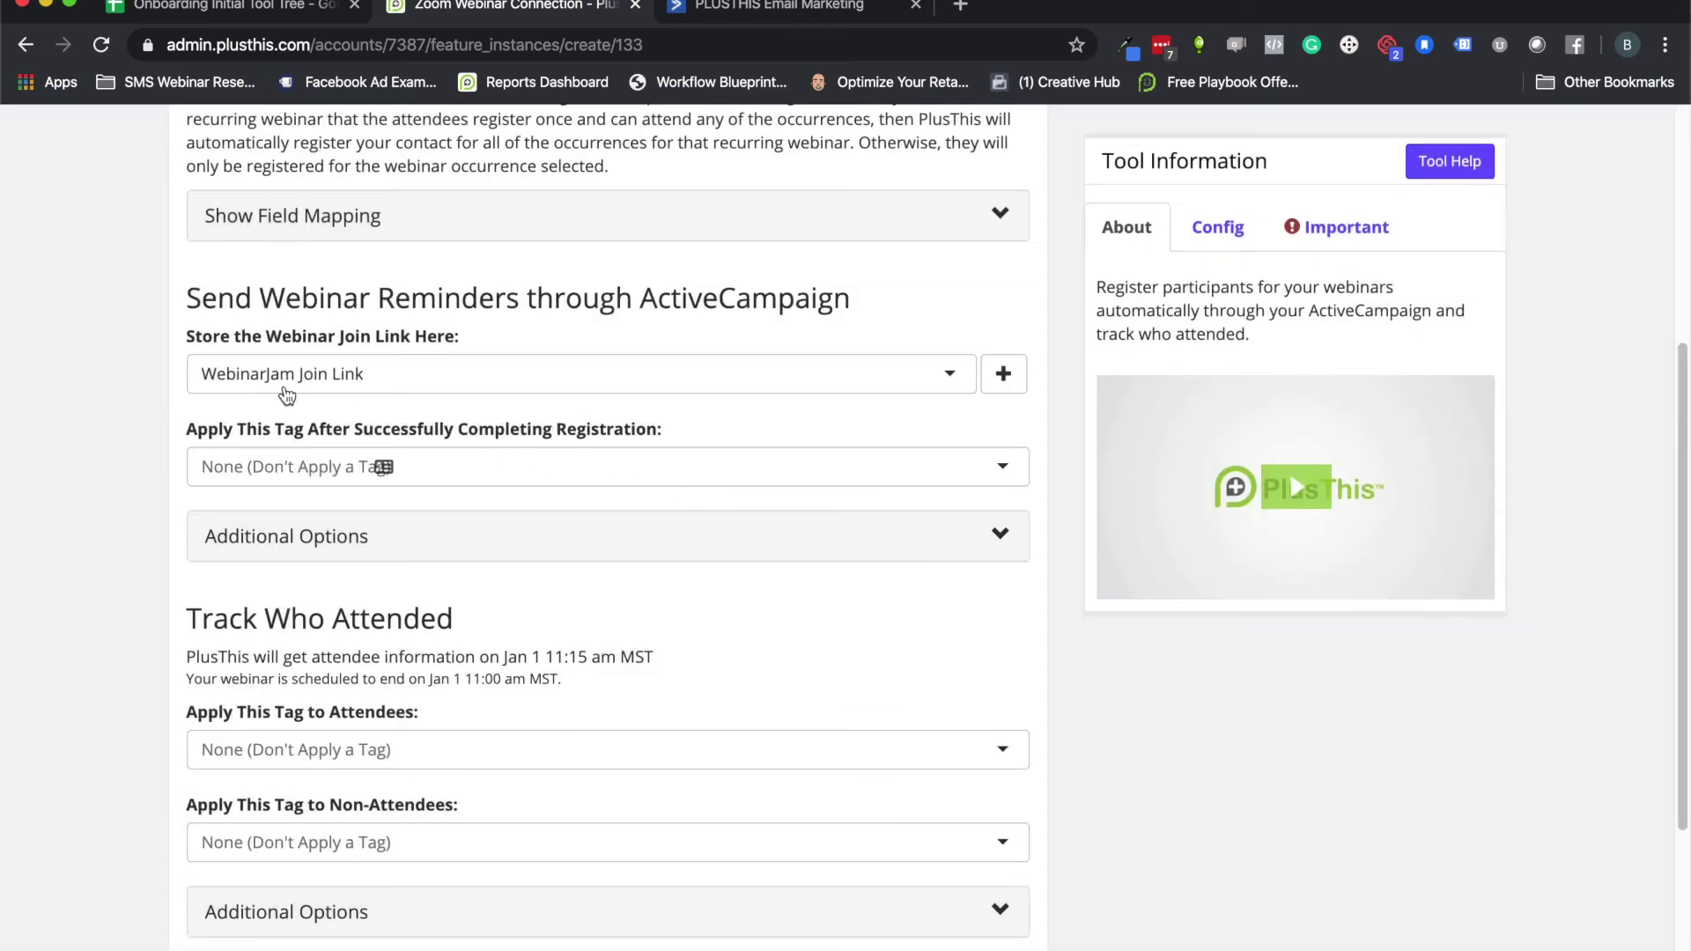
{"action": "scroll", "coordinate": [269, 392], "scroll_direction": "down", "scroll_amount": 1}
{"action": "scroll", "coordinate": [280, 380], "scroll_direction": "down", "scroll_amount": 2}
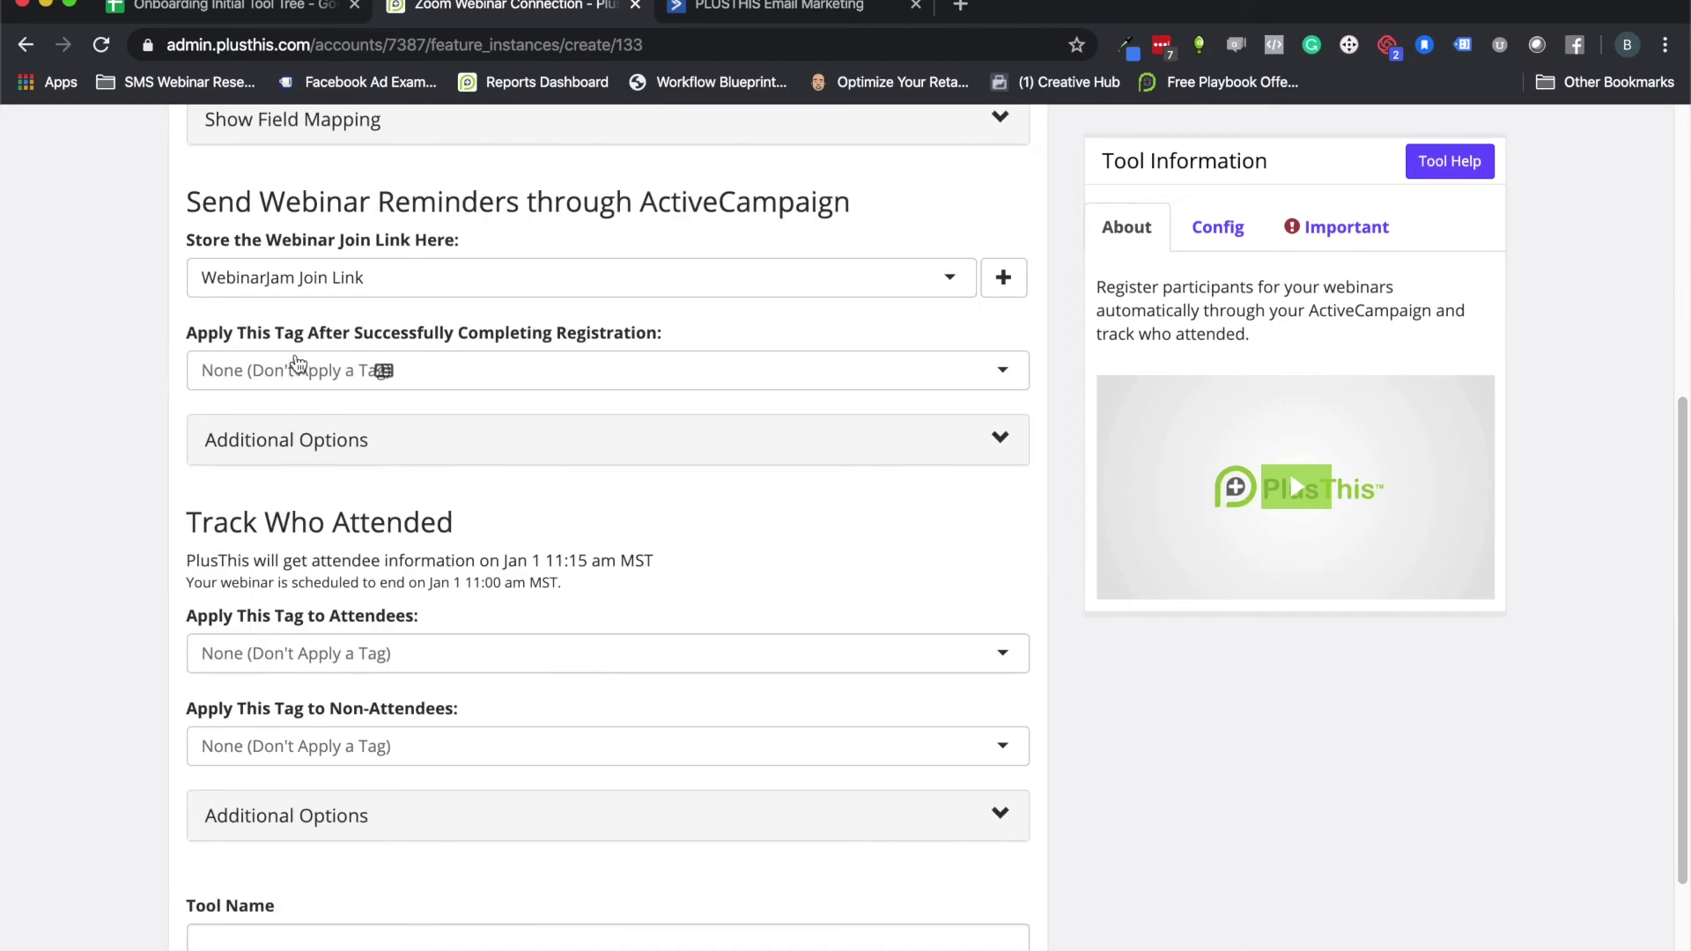
- Tag attendees 'attended webinar' and non-attendees 'missed webinar'
{"action": "scroll", "coordinate": [176, 387], "scroll_direction": "down", "scroll_amount": 3}
{"action": "scroll", "coordinate": [179, 374], "scroll_direction": "down", "scroll_amount": 1}
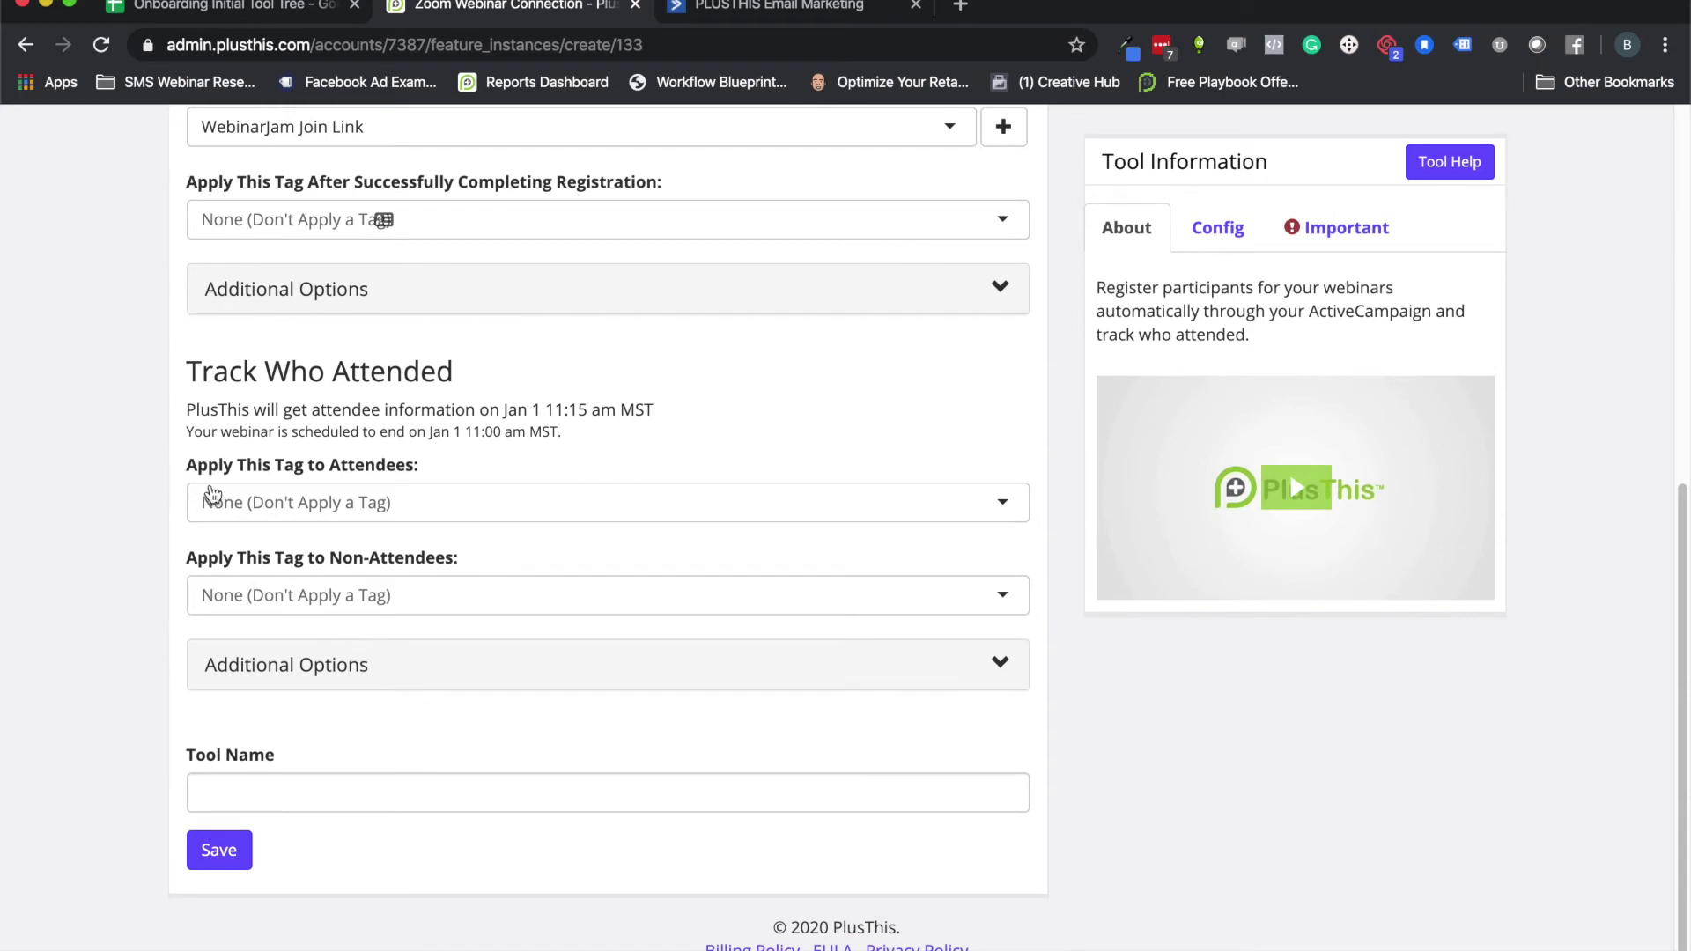
{"action": "left_click", "coordinate": [216, 505]}
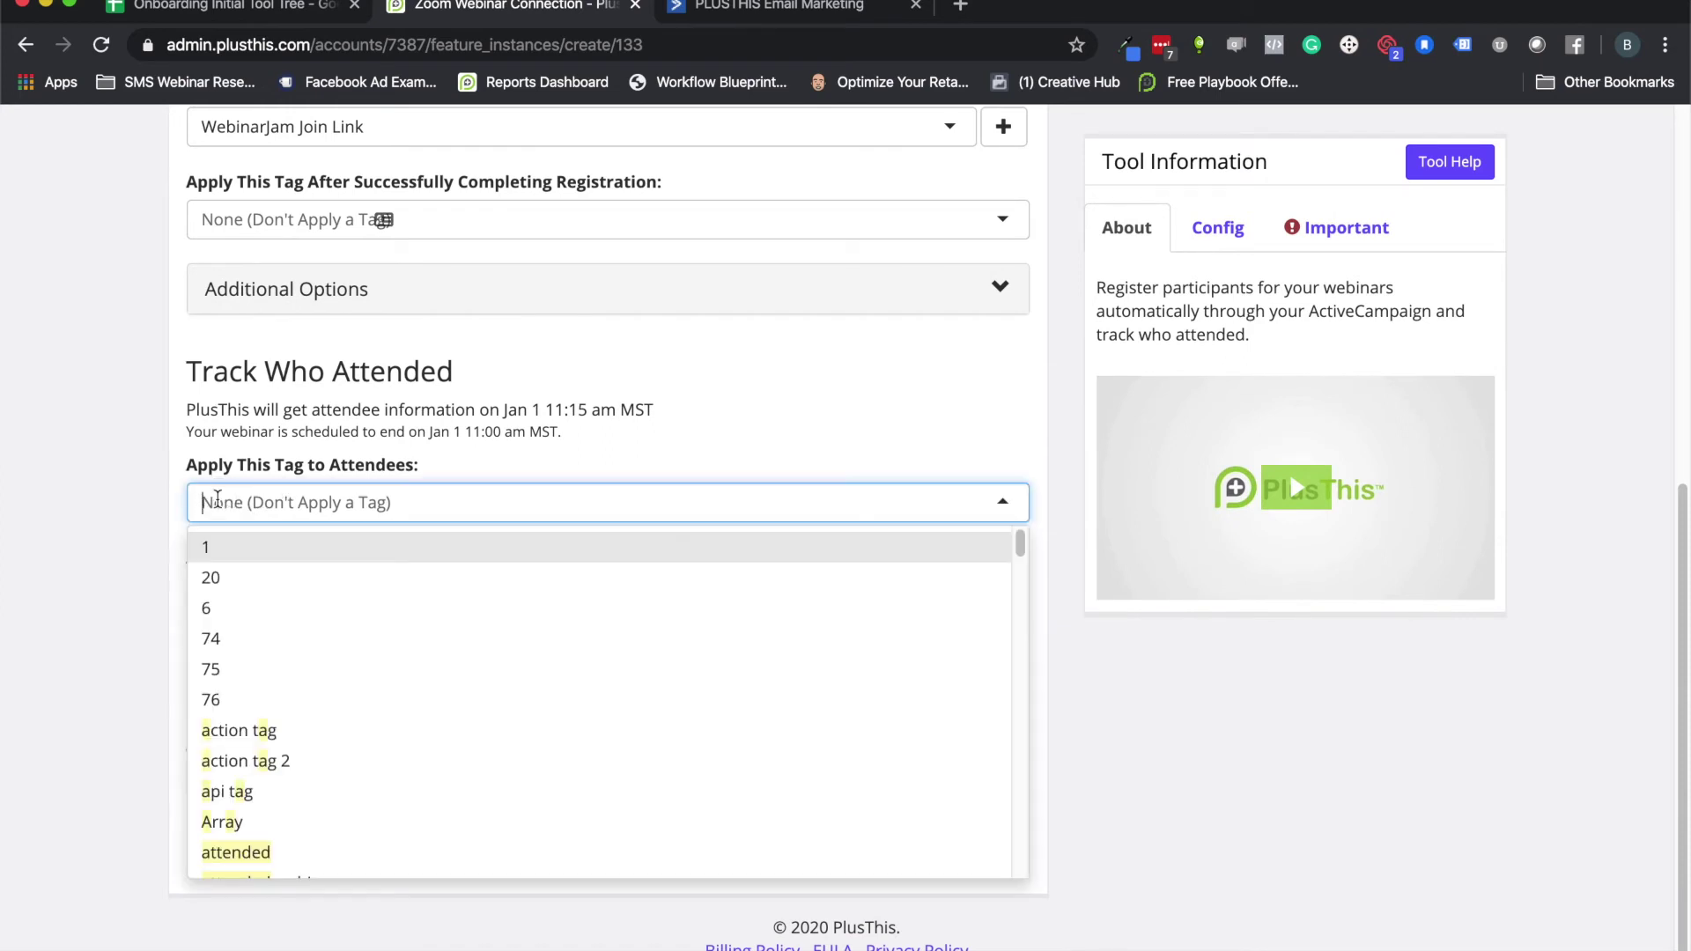
{"action": "type", "text": "Mi"}
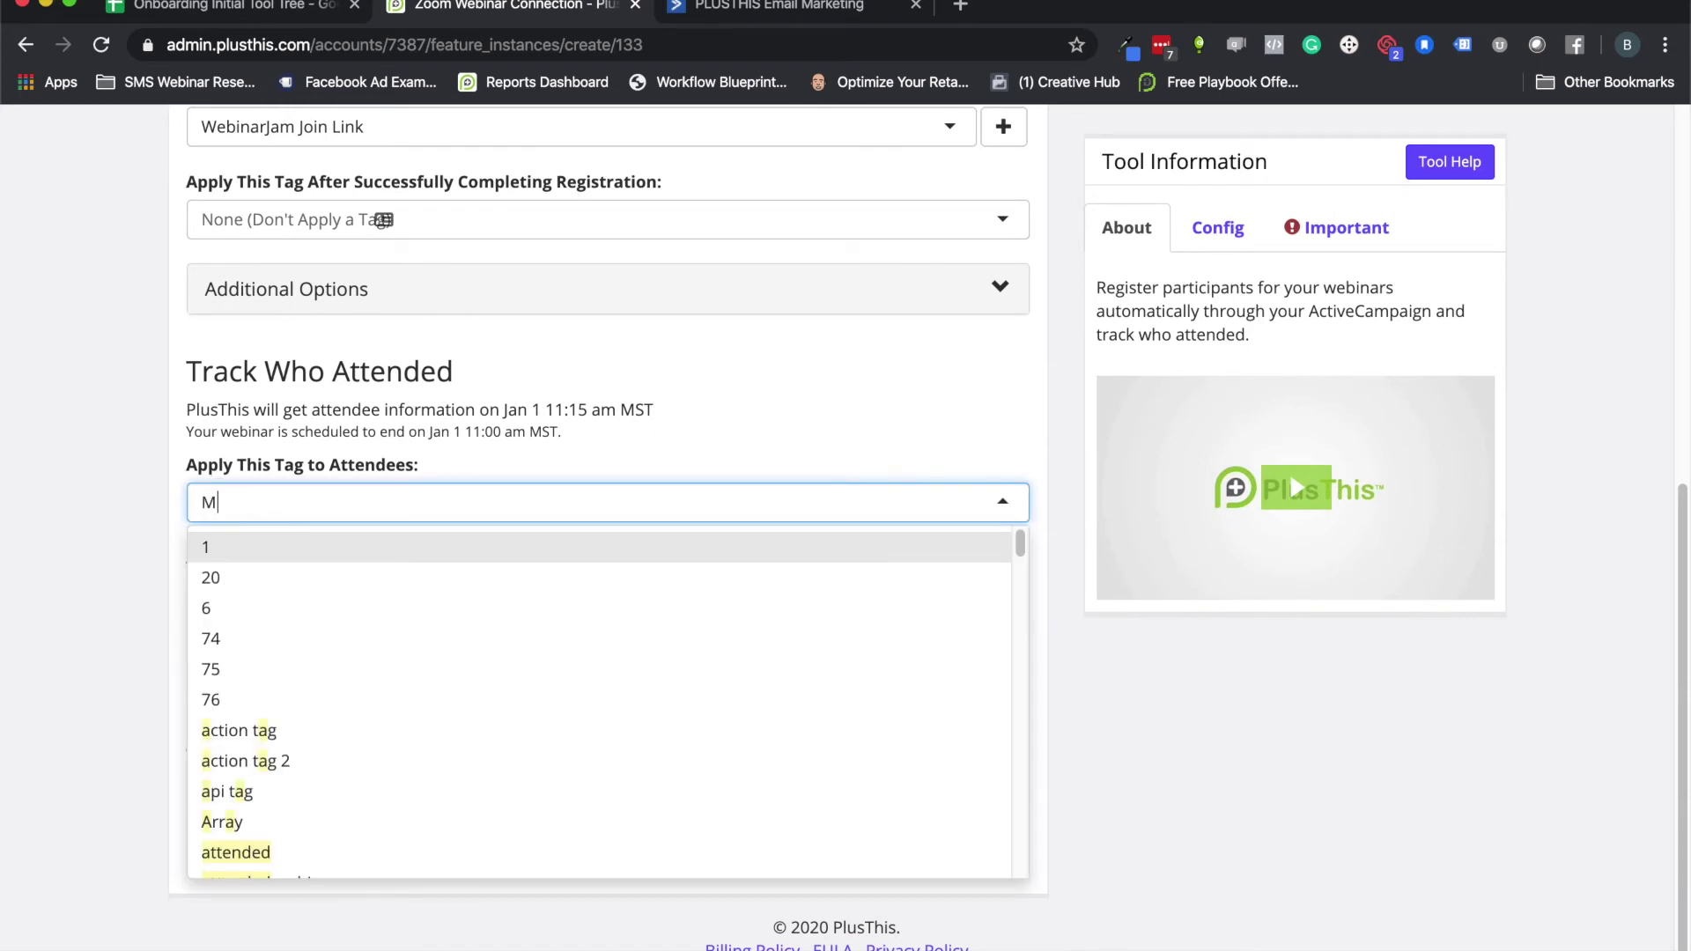
{"action": "key", "text": "BackSpace"}
{"action": "key", "text": "BackSpace"}
{"action": "type", "text": "Attendeed"}
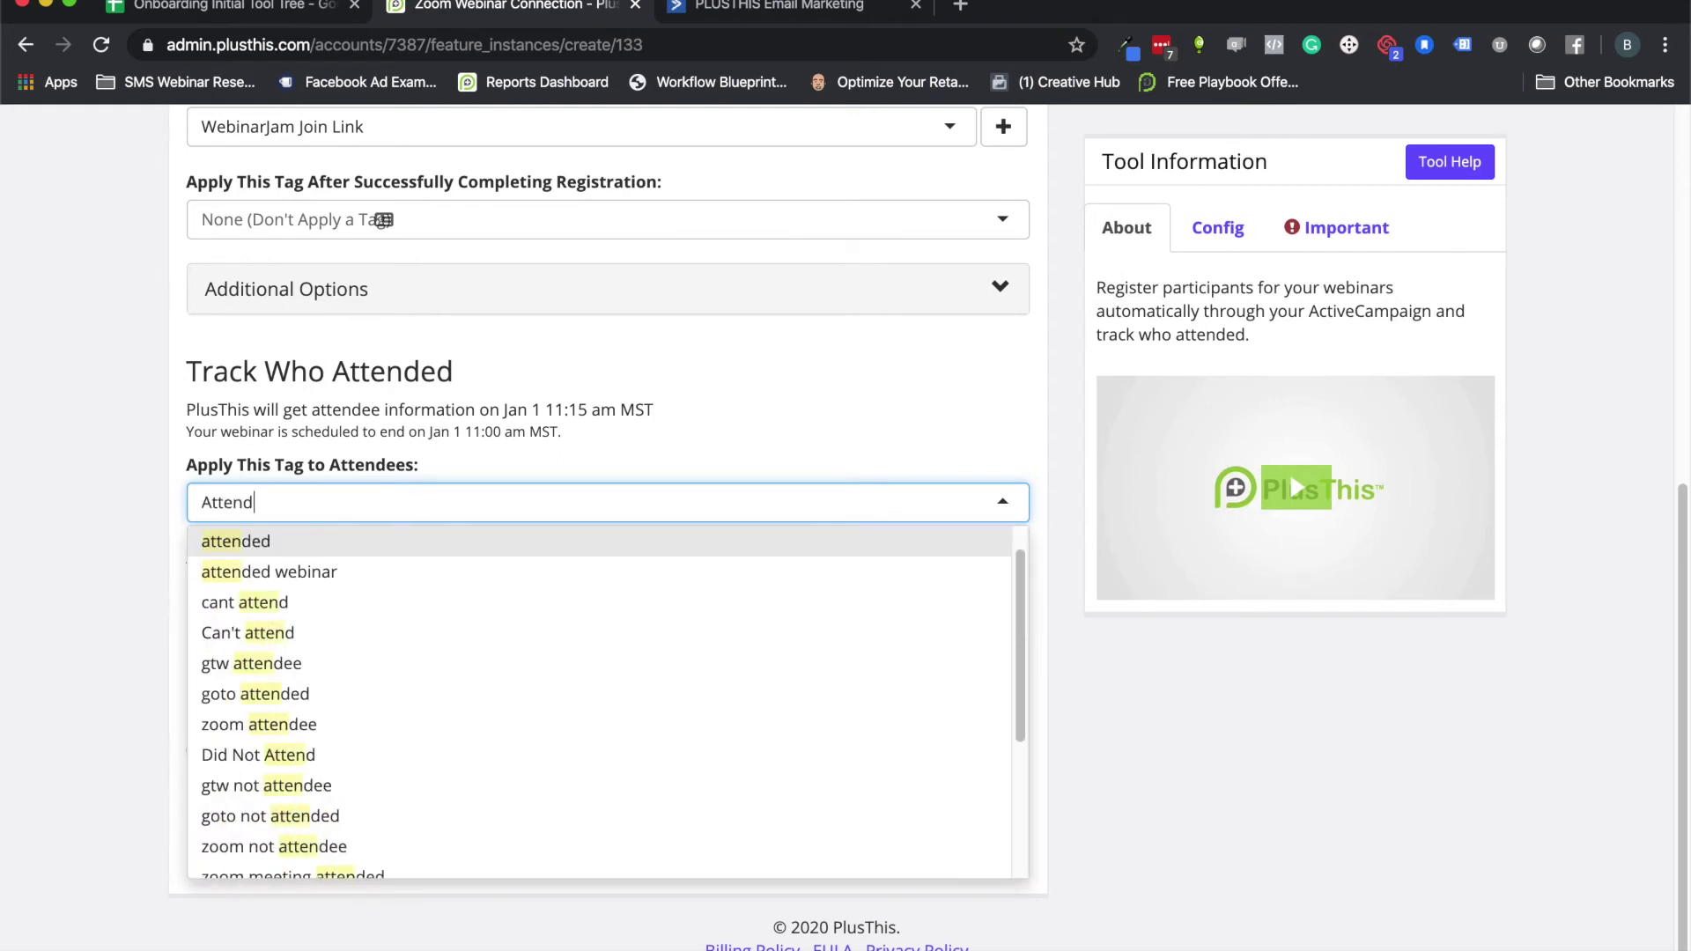
{"action": "key", "text": "BackSpace"}
{"action": "key", "text": "BackSpace"}
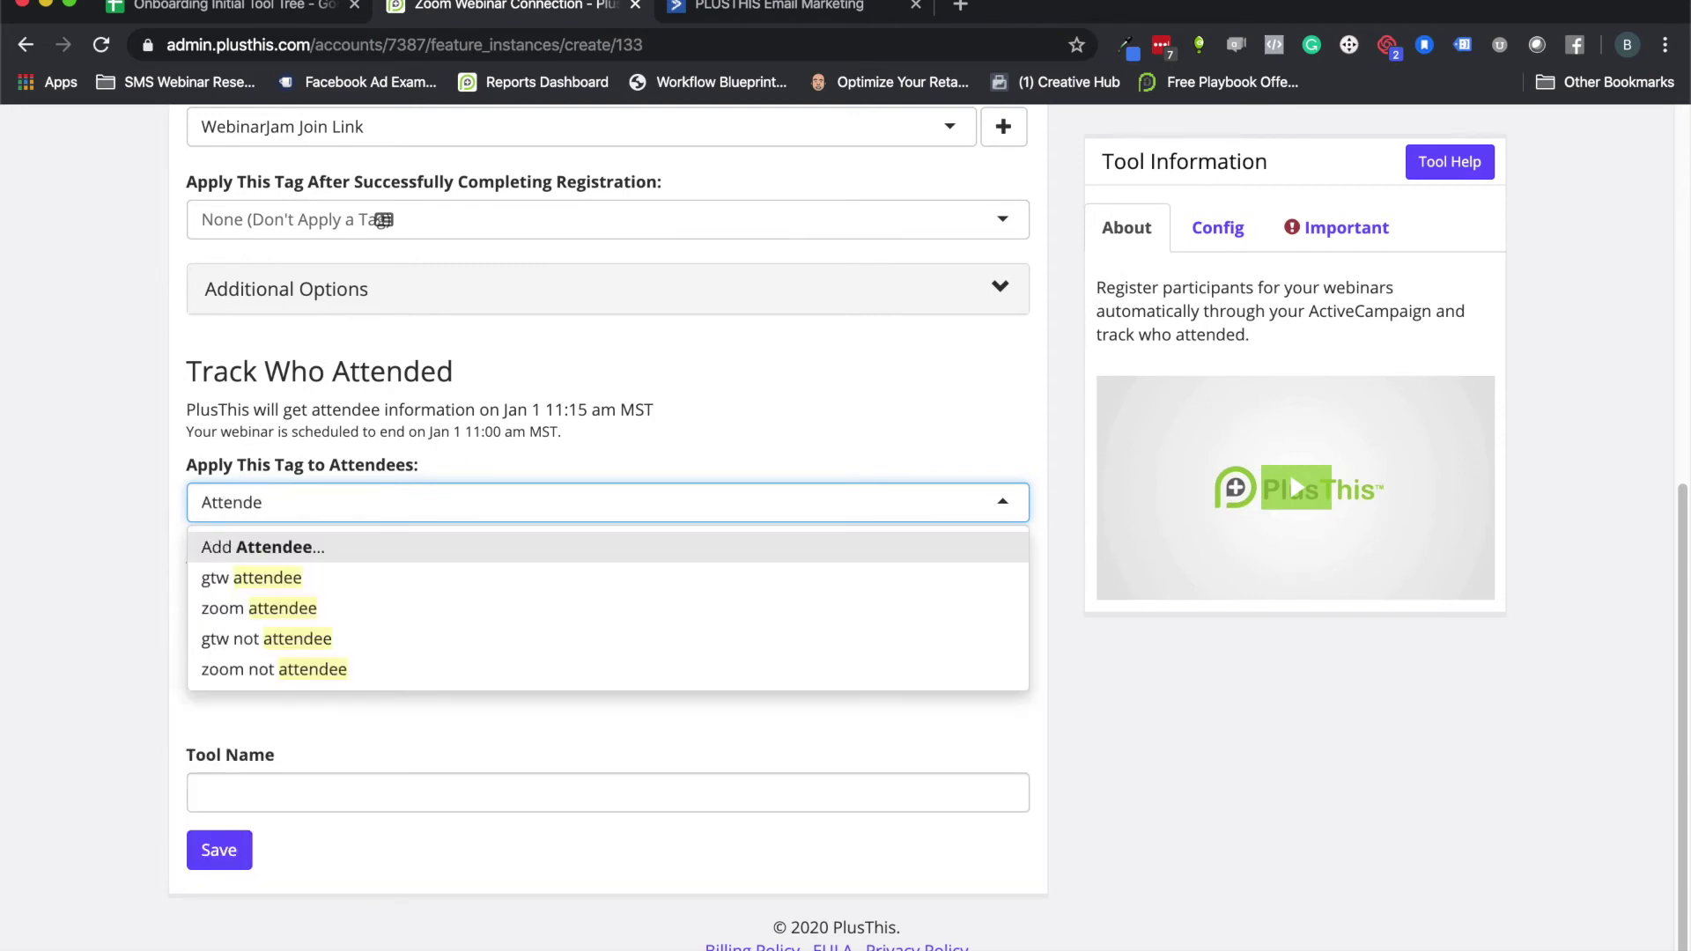
{"action": "type", "text": "d"}
{"action": "left_click", "coordinate": [249, 622]}
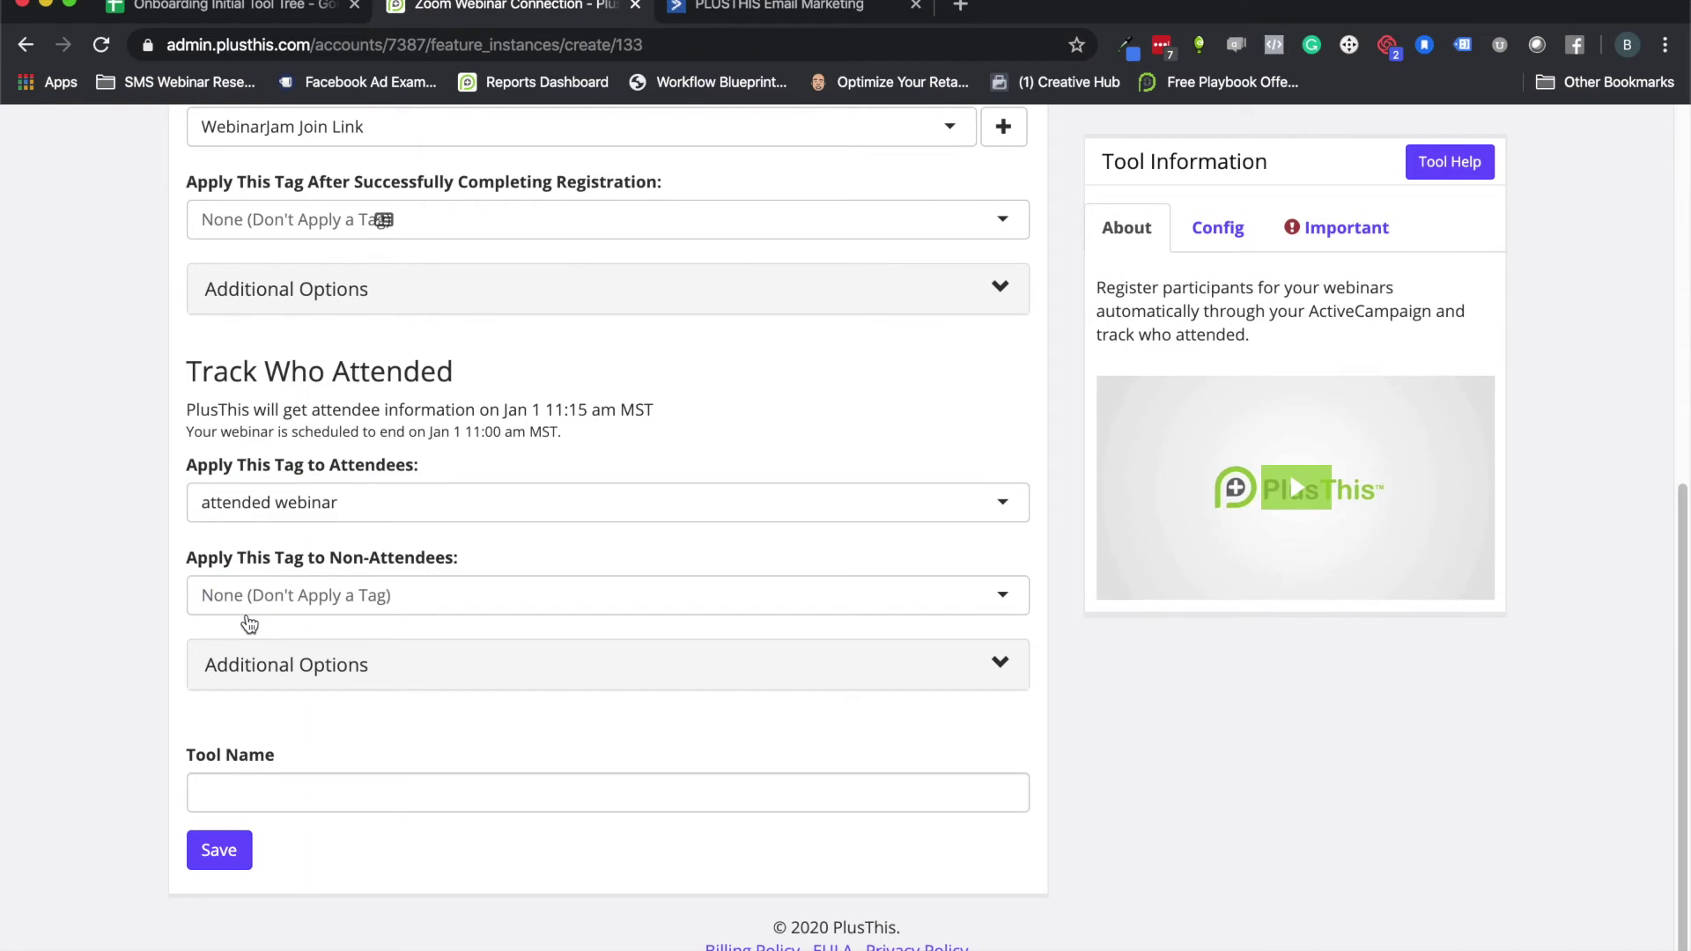
{"action": "left_click", "coordinate": [256, 599]}
{"action": "type", "text": "missed"}
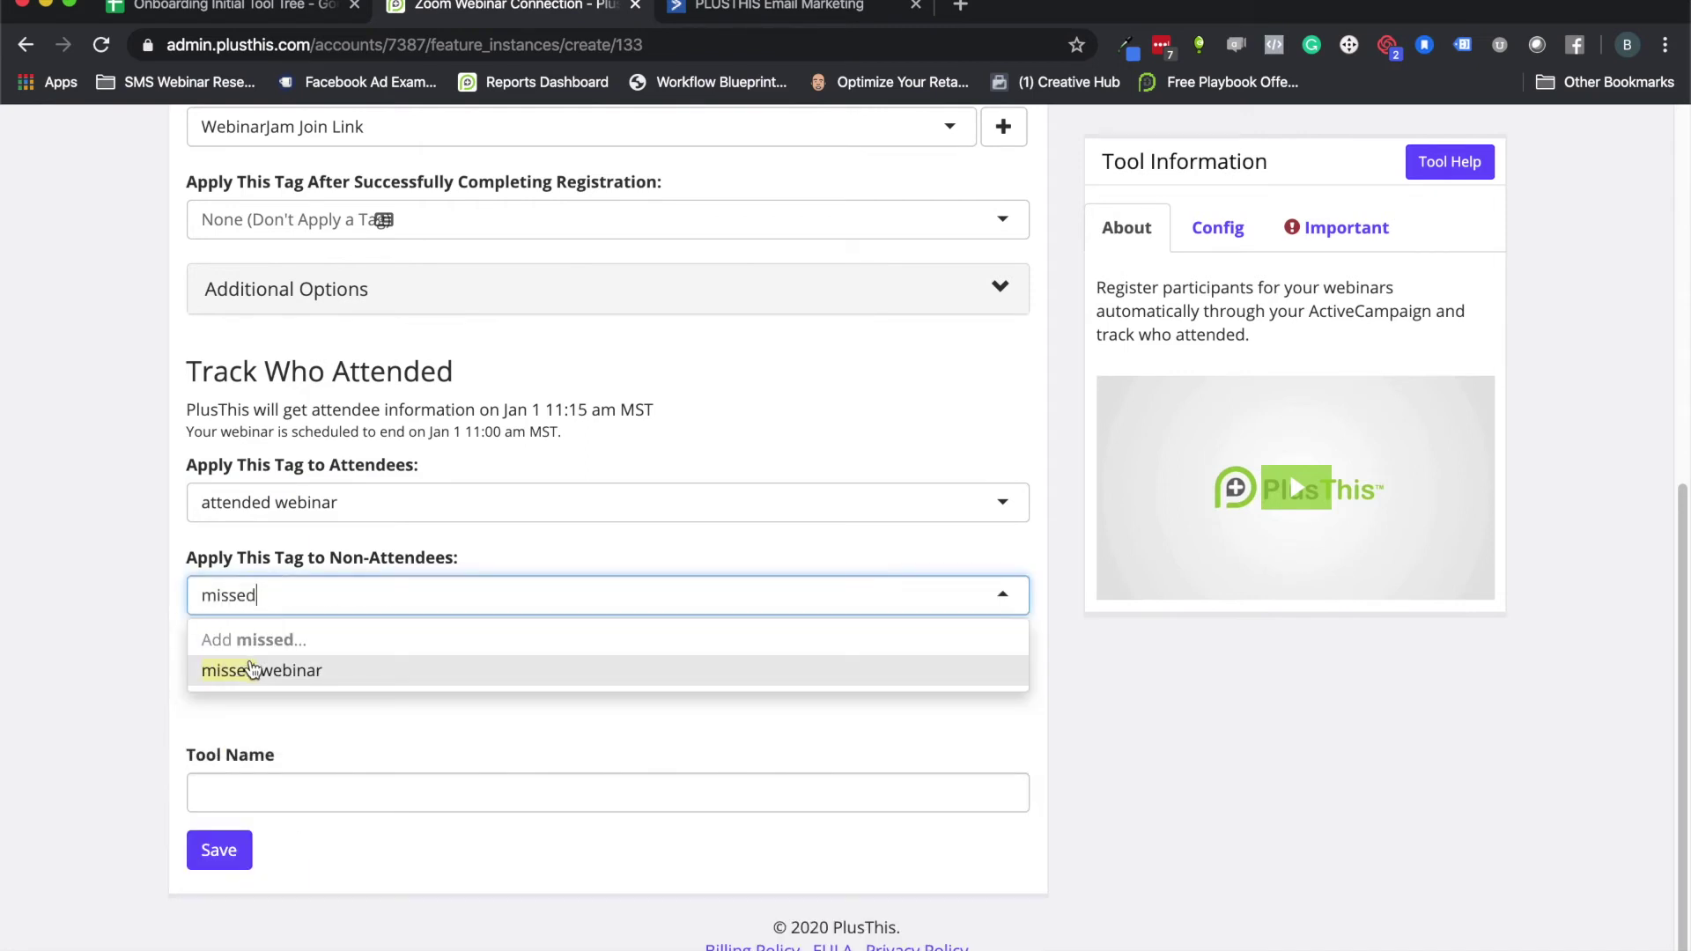
{"action": "left_click", "coordinate": [260, 671]}
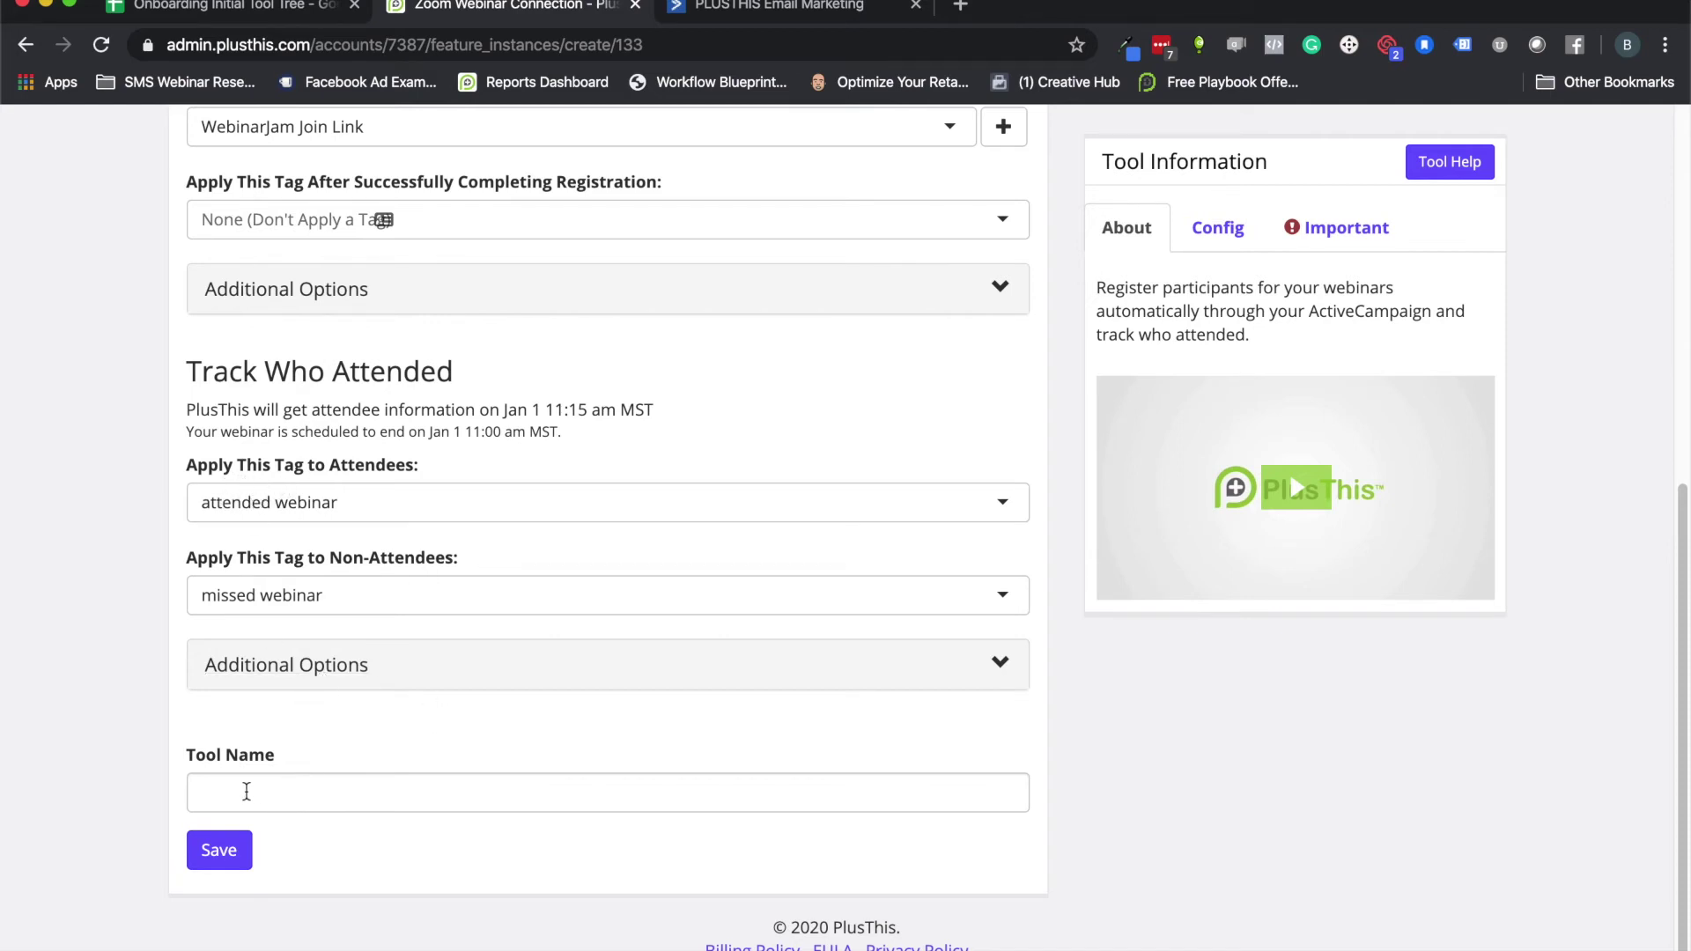
- Name the tool 'PlusThis Zoom Webinar Demo' and save it
{"action": "left_click", "coordinate": [246, 792]}
{"action": "type", "text": "P"}
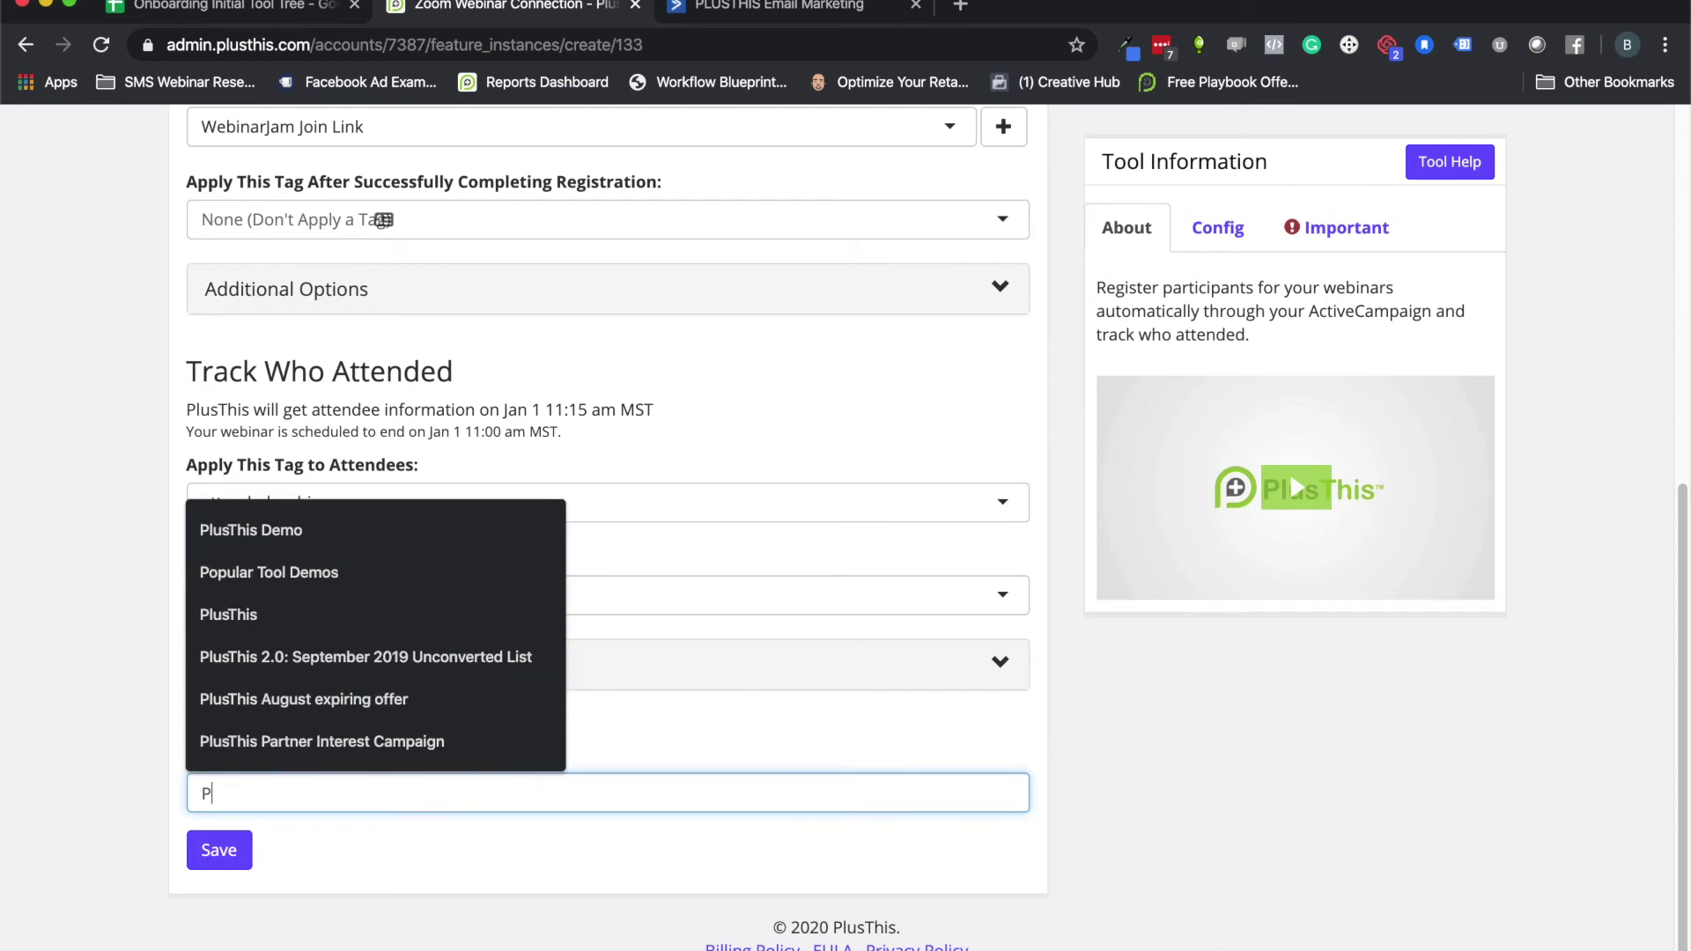
{"action": "type", "text": "lusThis "}
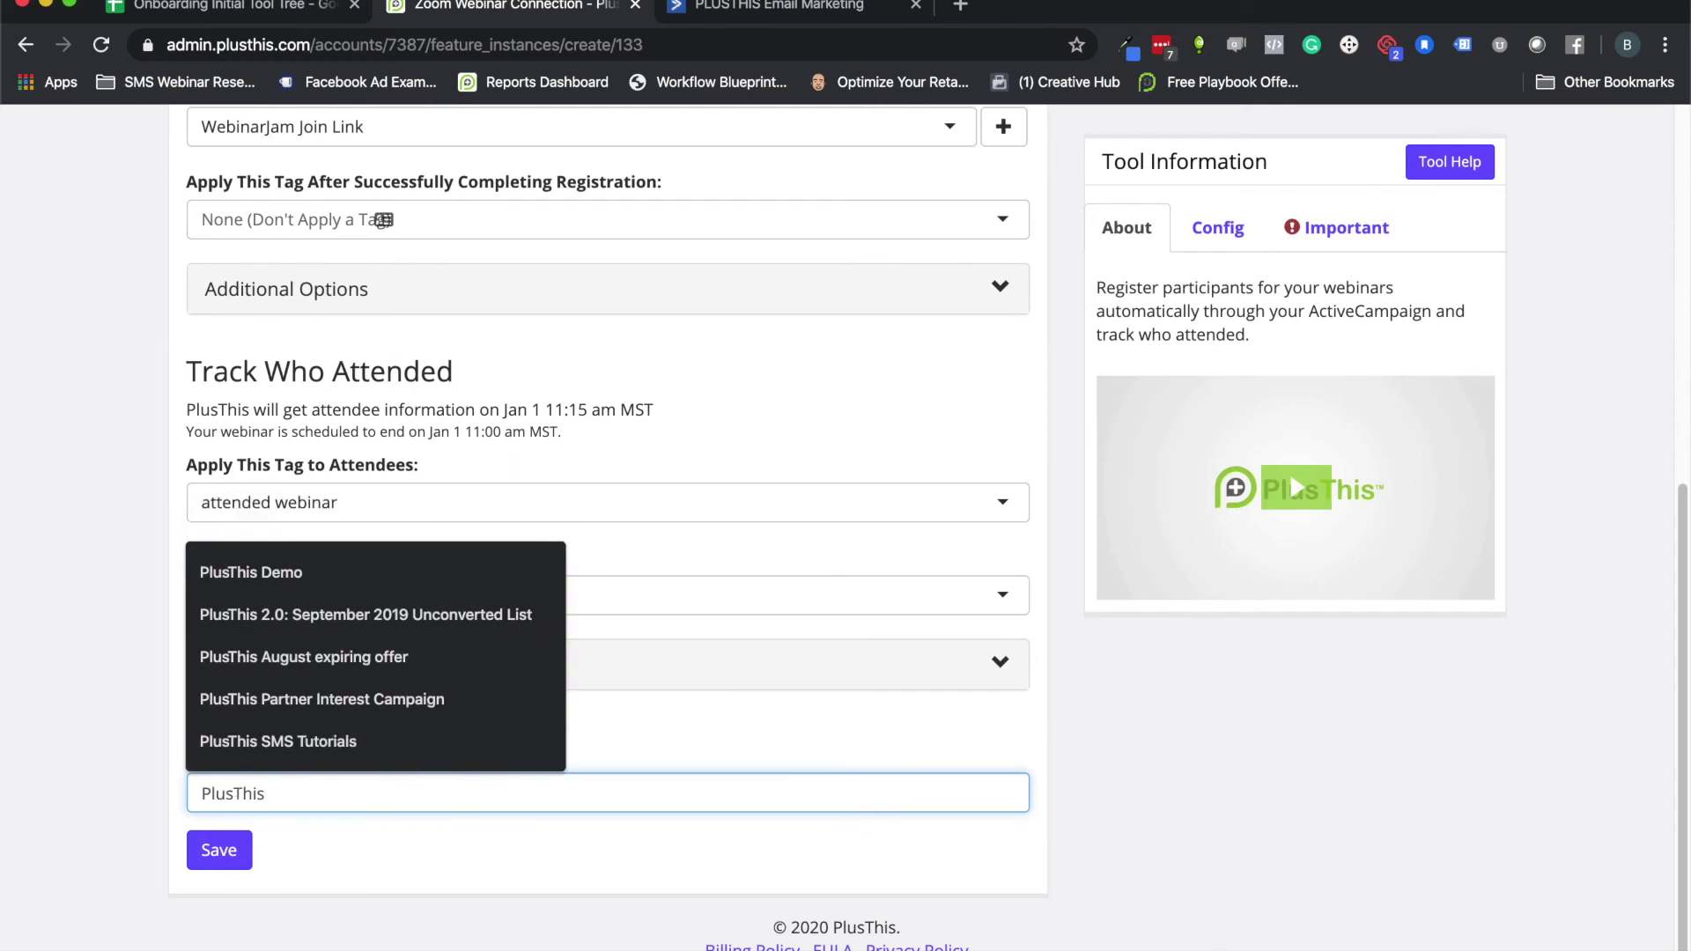
{"action": "type", "text": "Zoom Webinar Demo"}
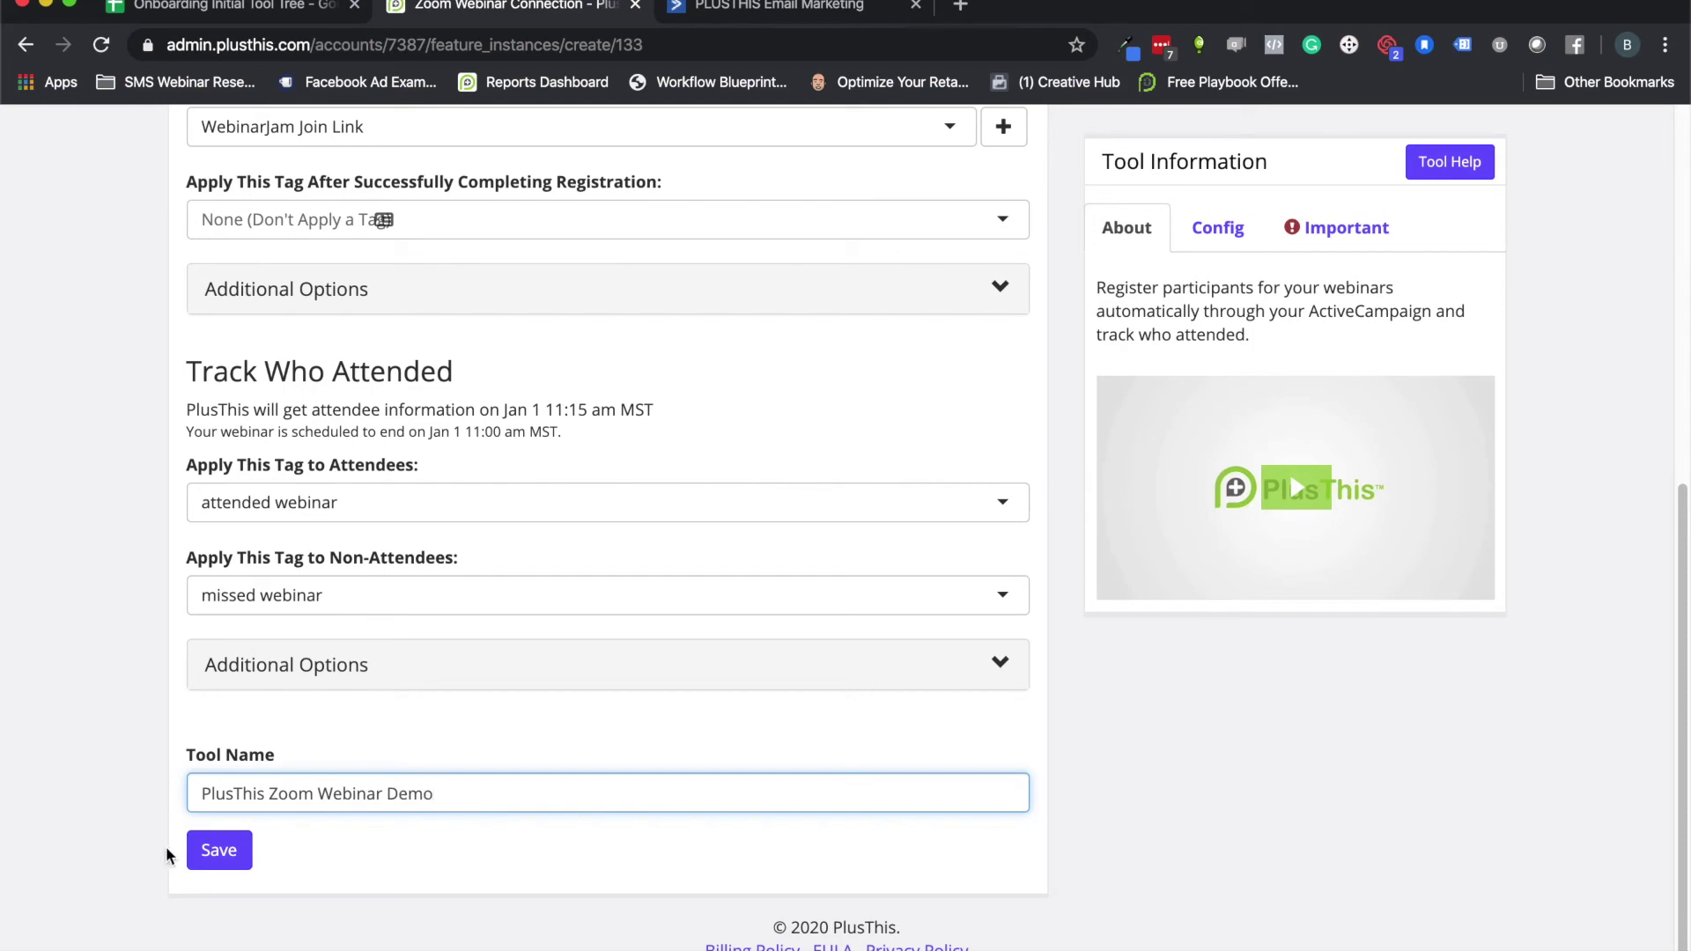
{"action": "left_click", "coordinate": [214, 861]}
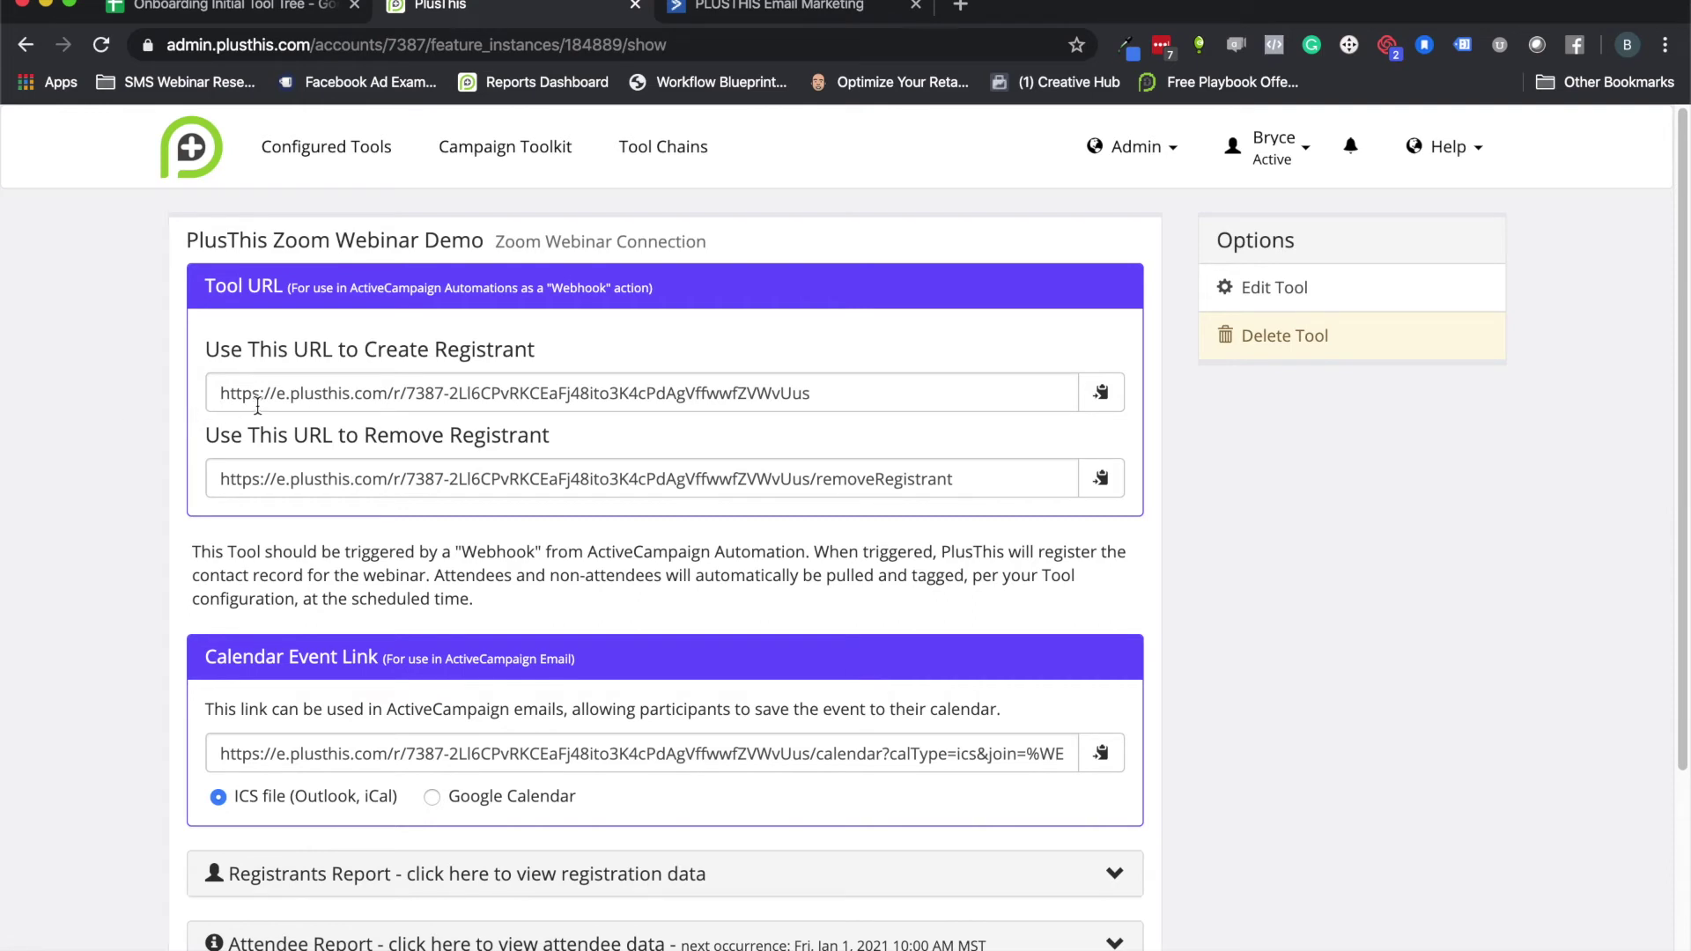
- Copy the saved tool's Create Registrant URL and switch to the ActiveCampaign automation
{"action": "left_click", "coordinate": [1101, 392]}
{"action": "left_click", "coordinate": [1101, 392]}
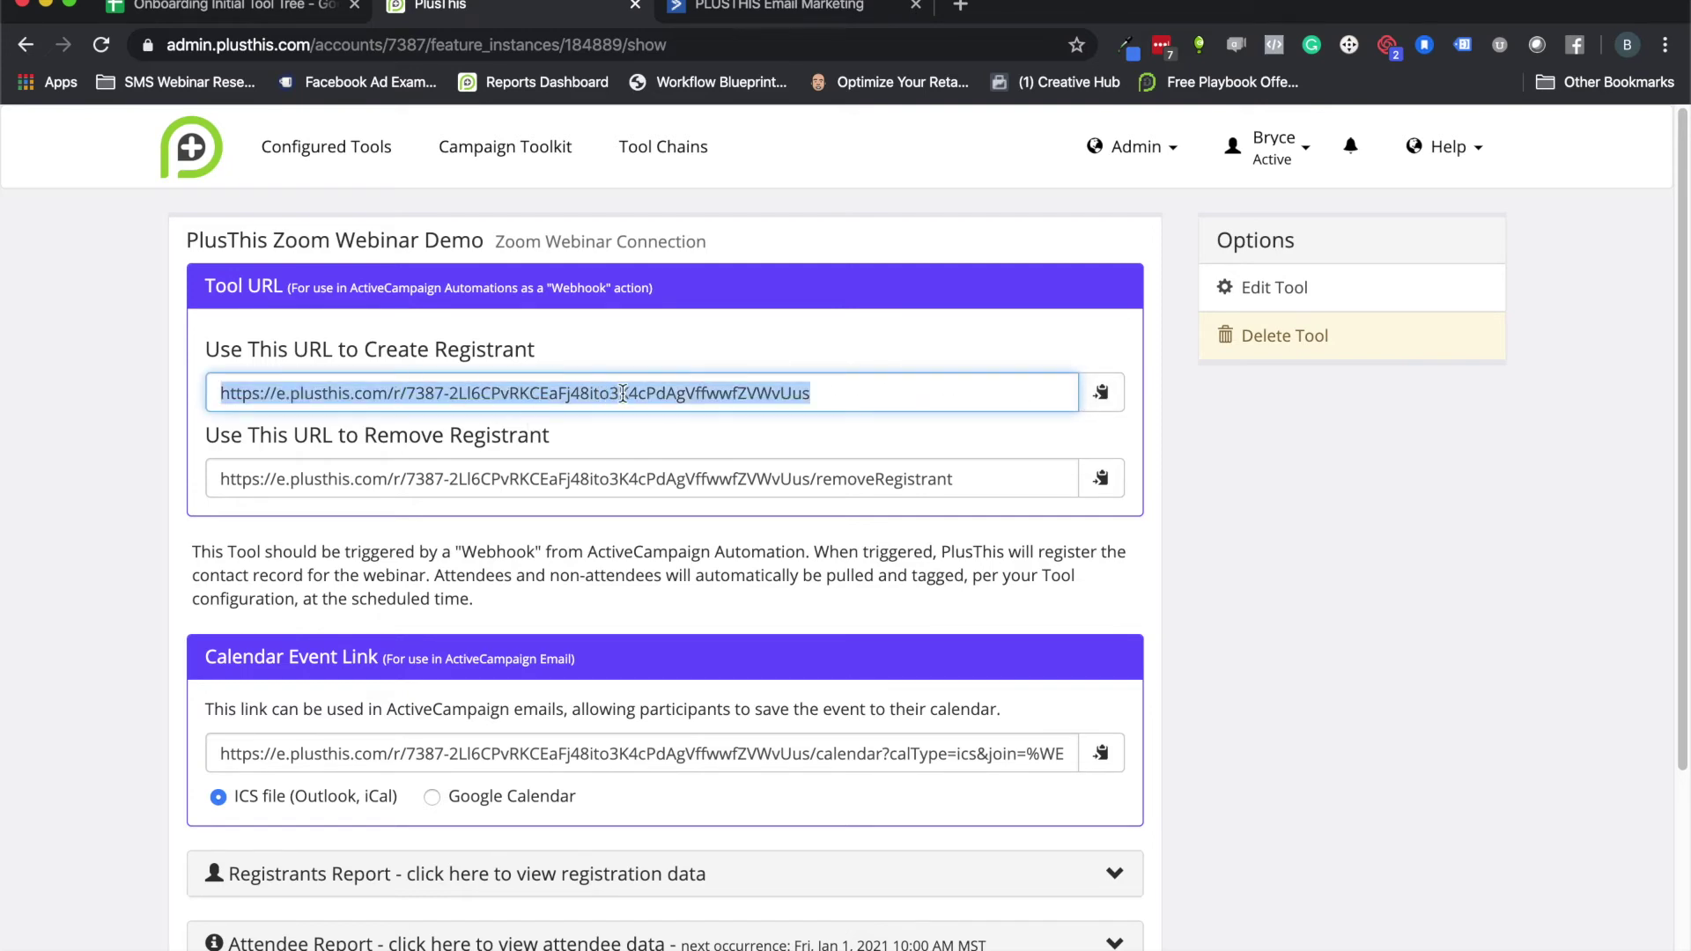
{"action": "left_click", "coordinate": [763, 15]}
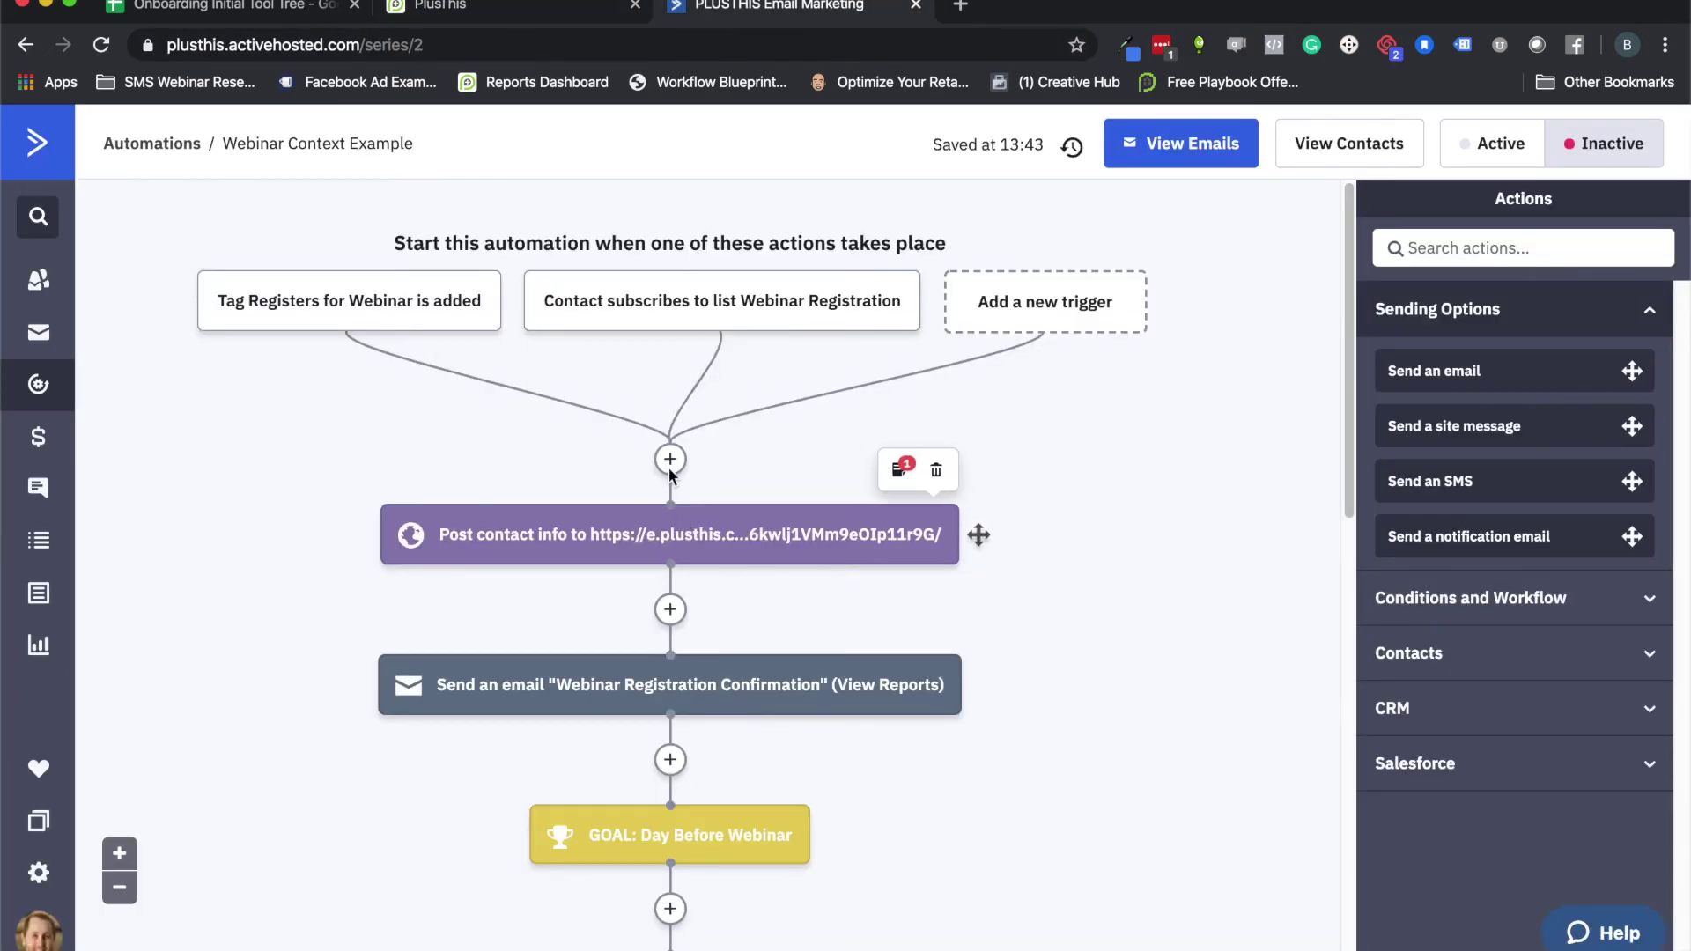
- Delete the old post-contact-info webhook step and add a new action below the triggers
{"action": "left_click", "coordinate": [935, 470]}
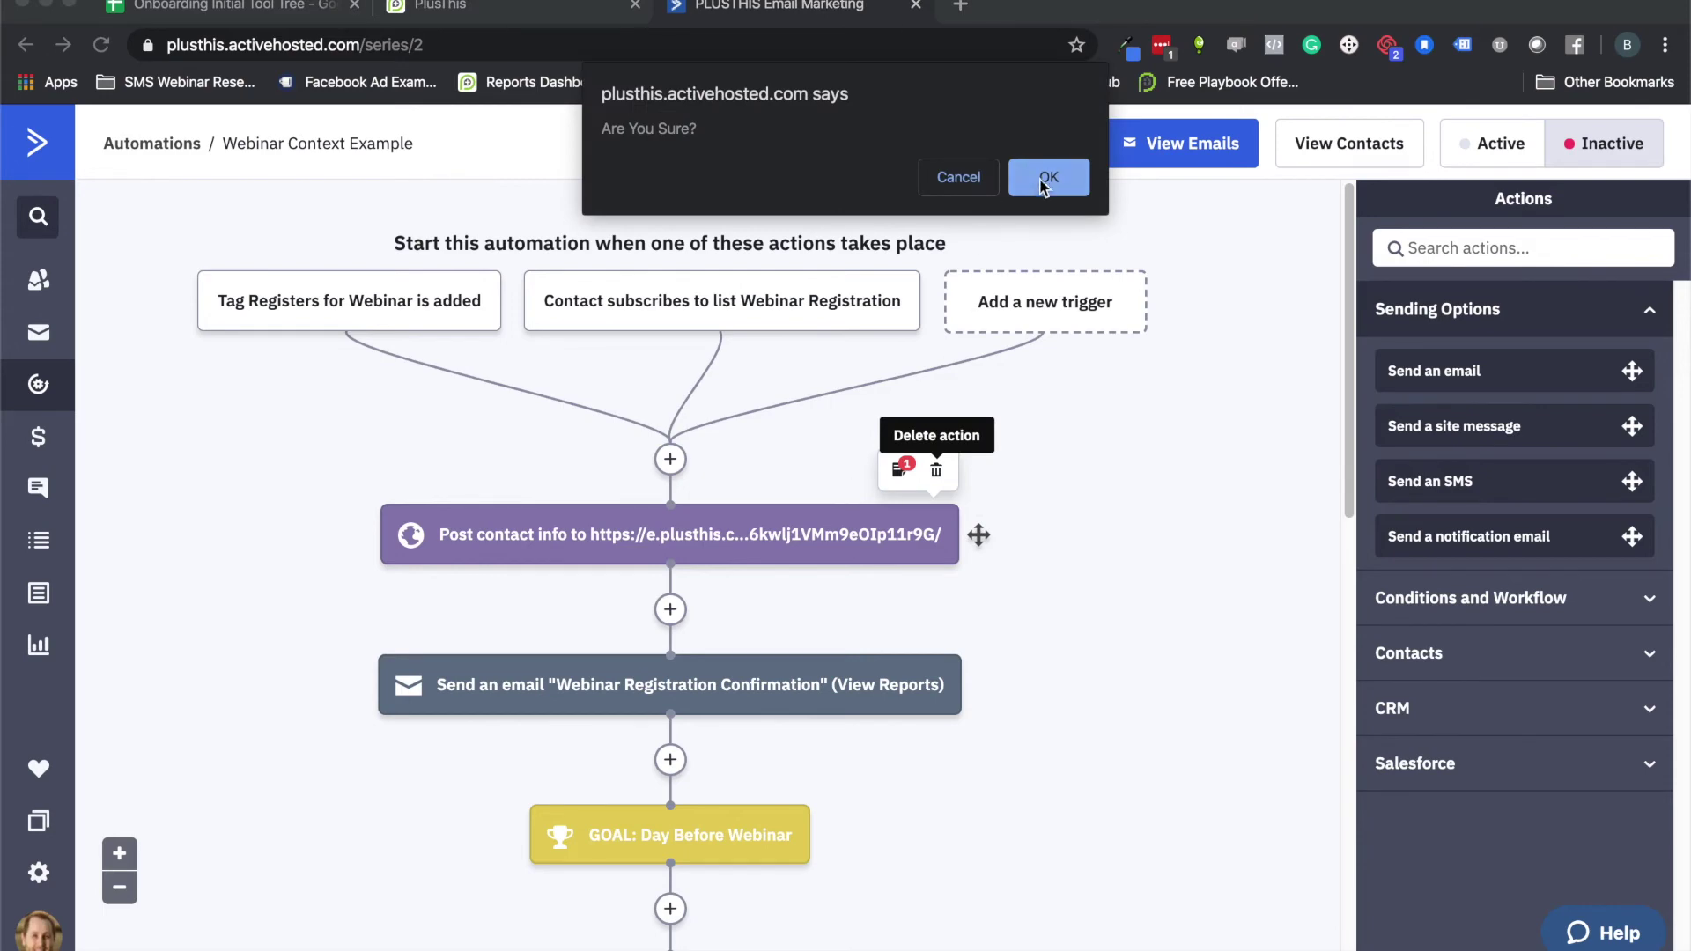
{"action": "left_click", "coordinate": [1049, 177]}
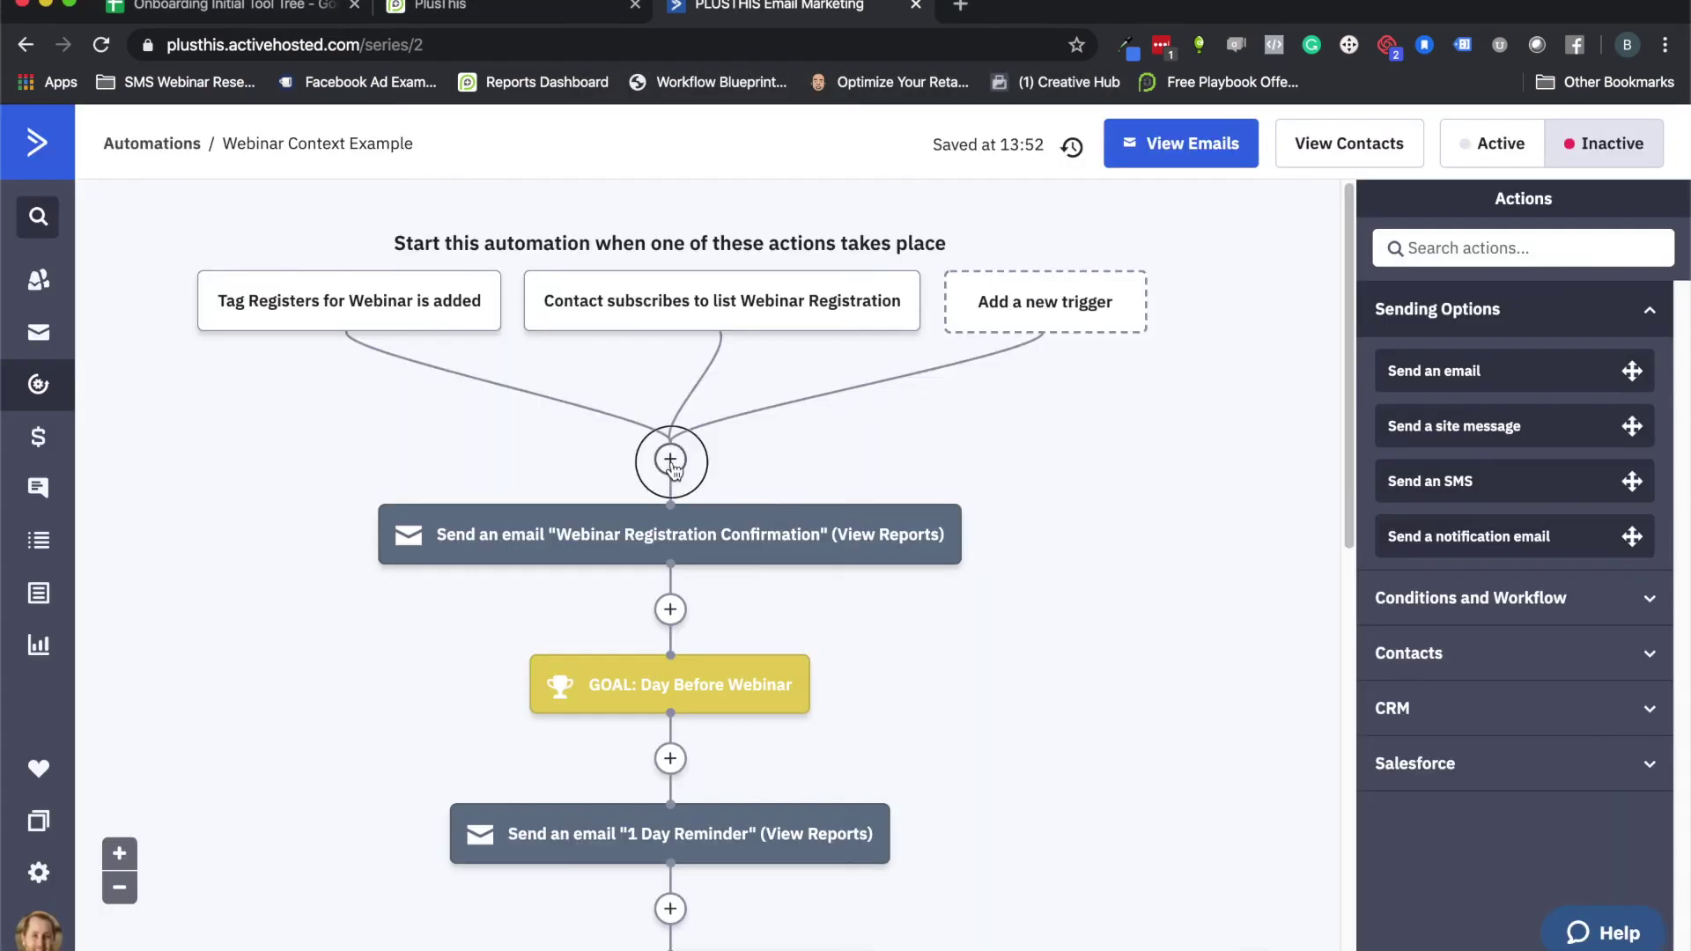
{"action": "left_click", "coordinate": [670, 459]}
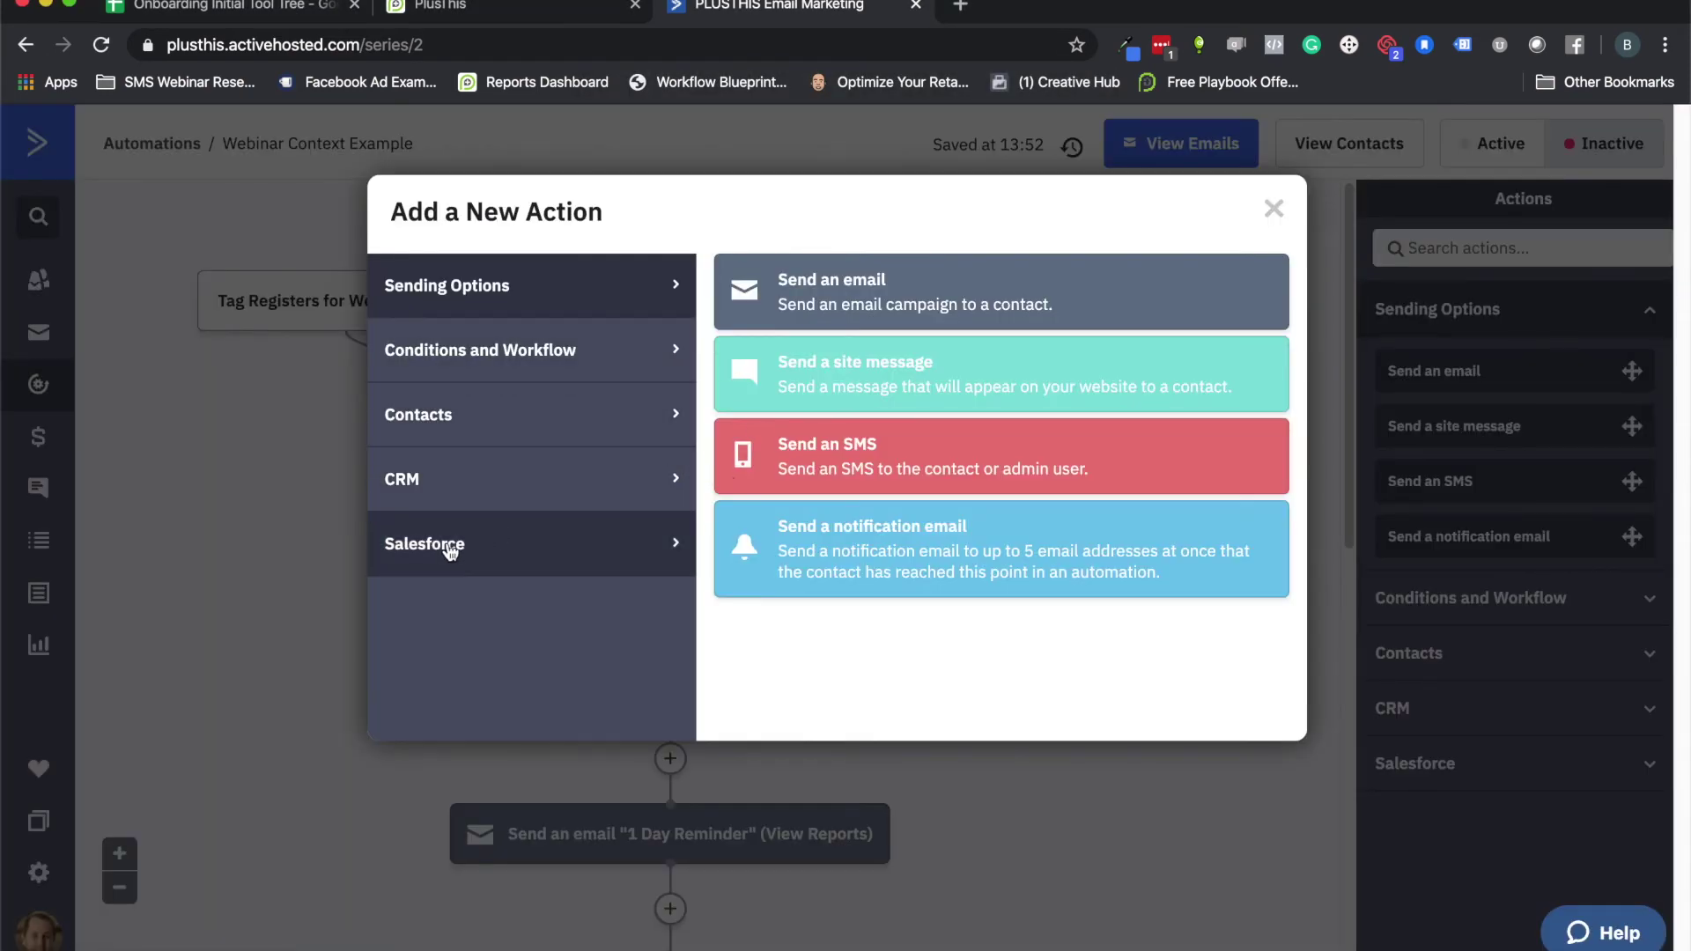
{"action": "left_click", "coordinate": [452, 369]}
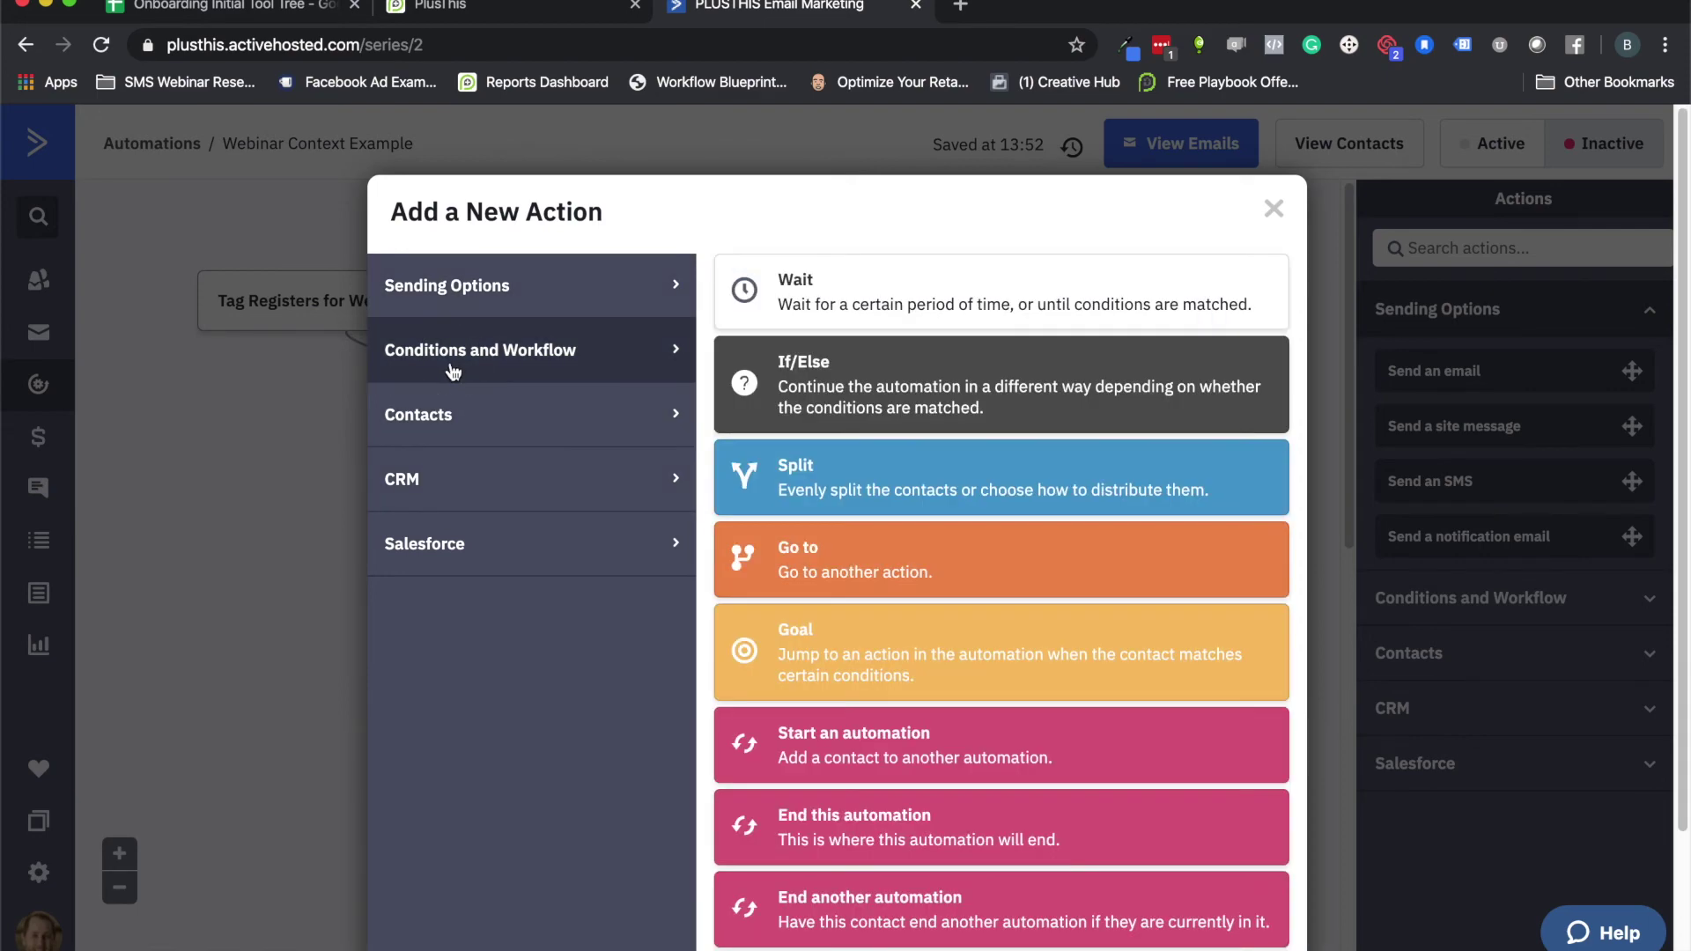
{"action": "scroll", "coordinate": [851, 453], "scroll_direction": "down", "scroll_amount": 2}
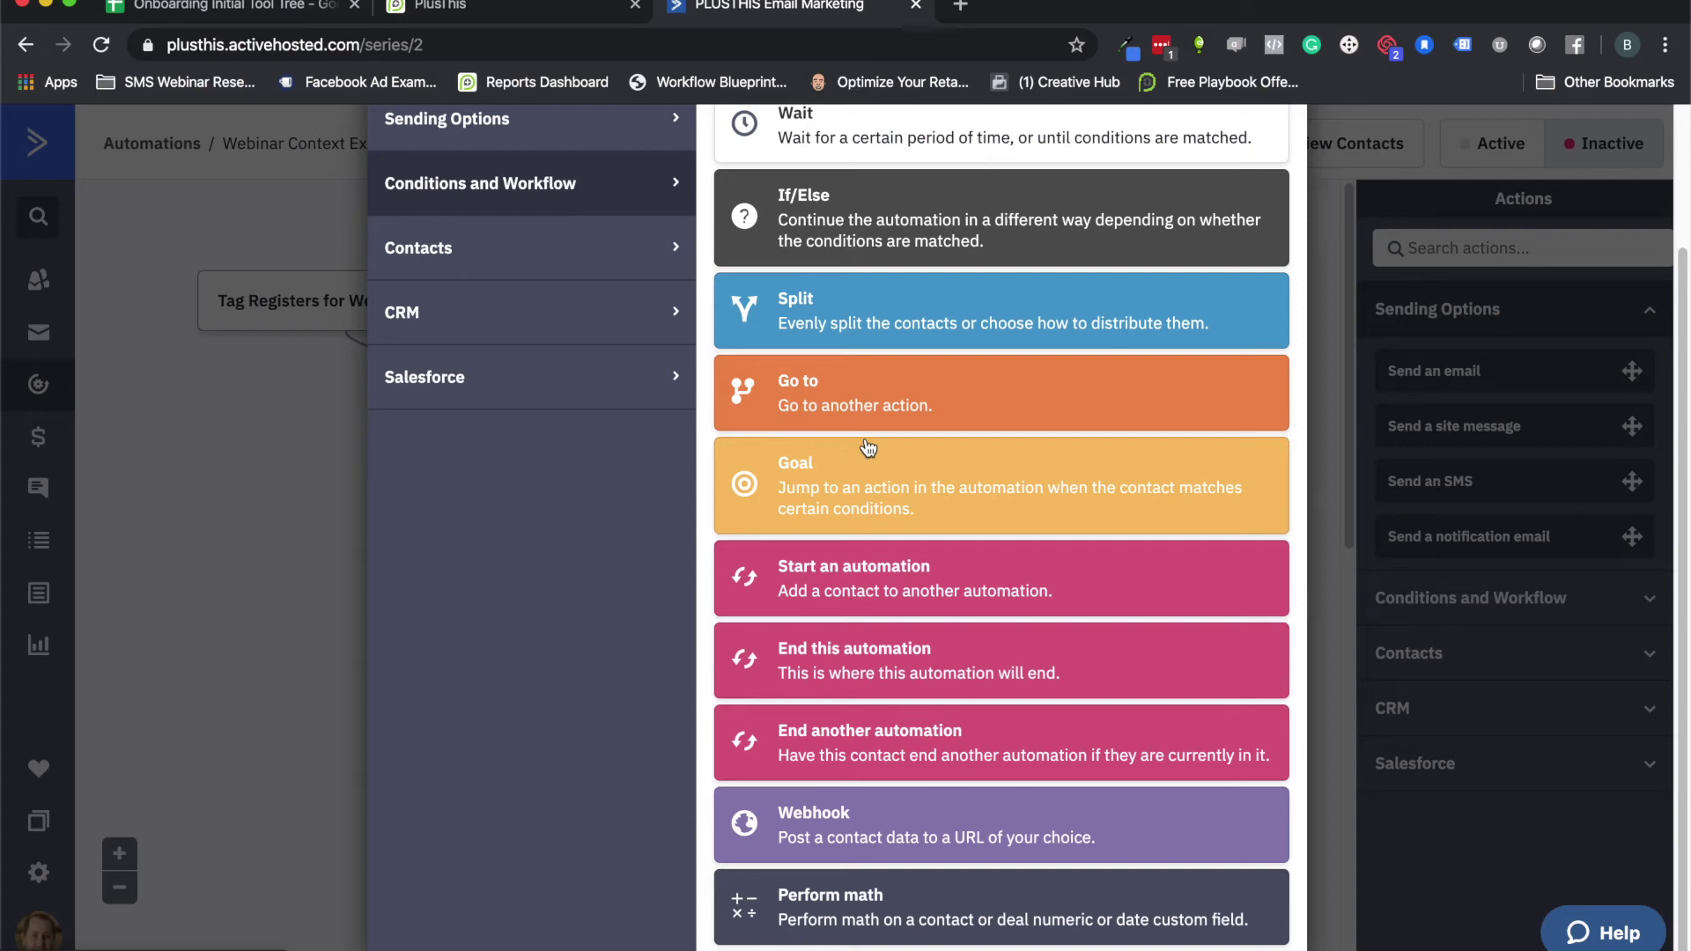
- Add a Webhook action posting to the pasted PlusThis Create Registrant URL and save it
{"action": "left_click", "coordinate": [864, 834]}
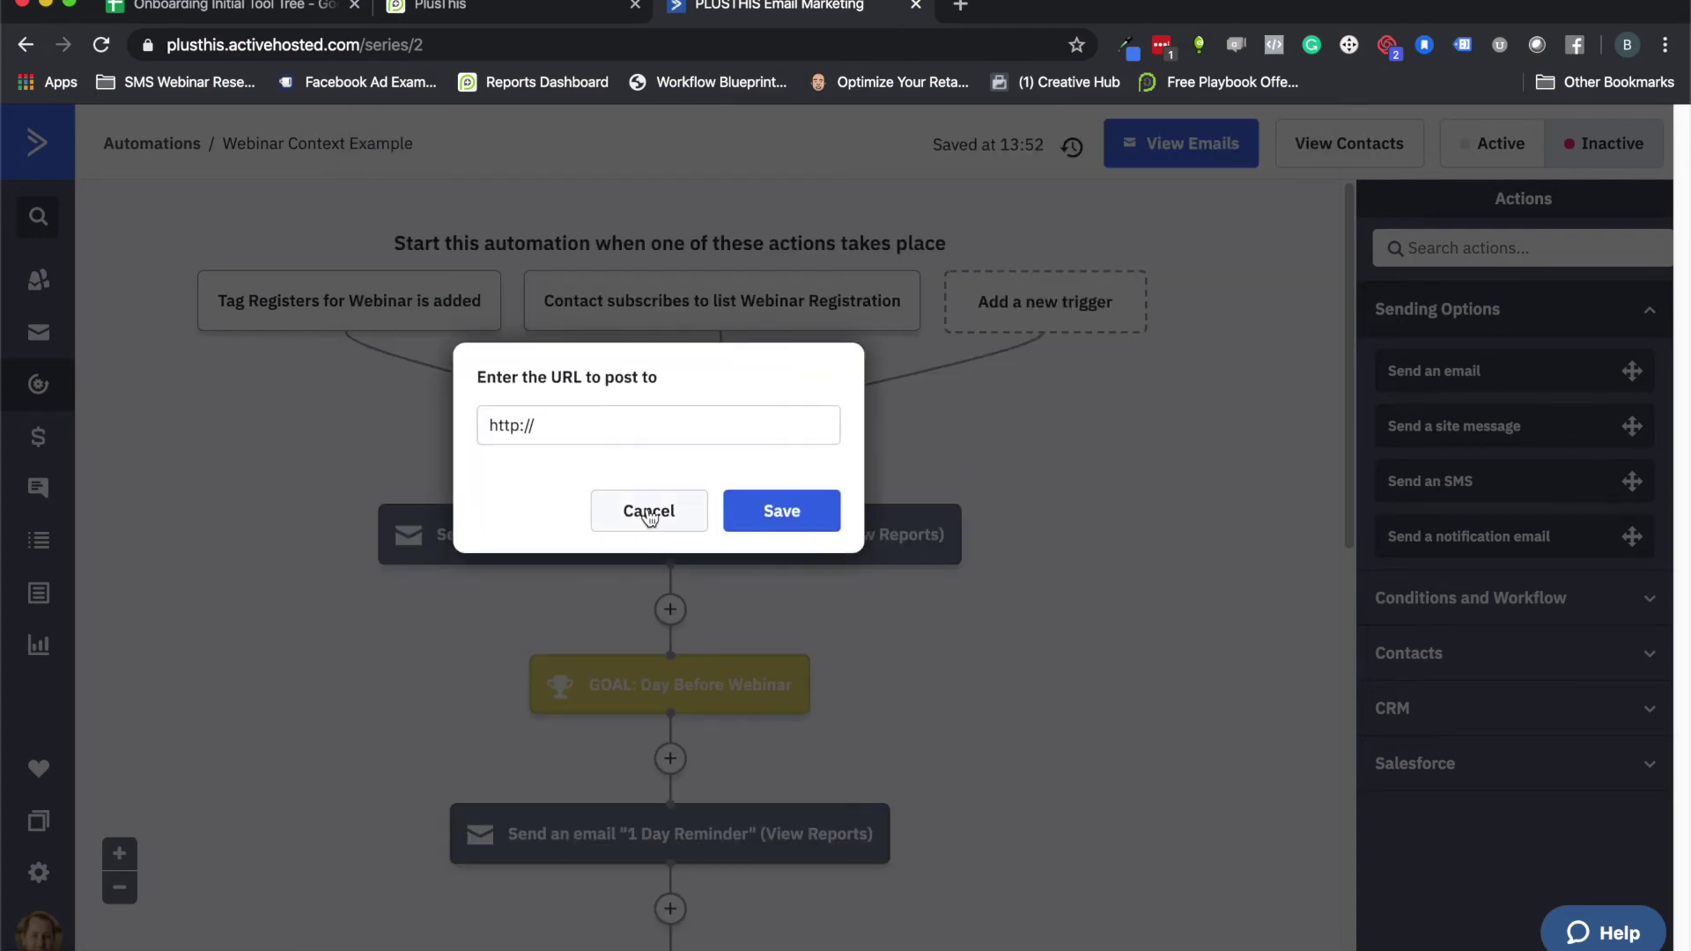
{"action": "left_click", "coordinate": [587, 424]}
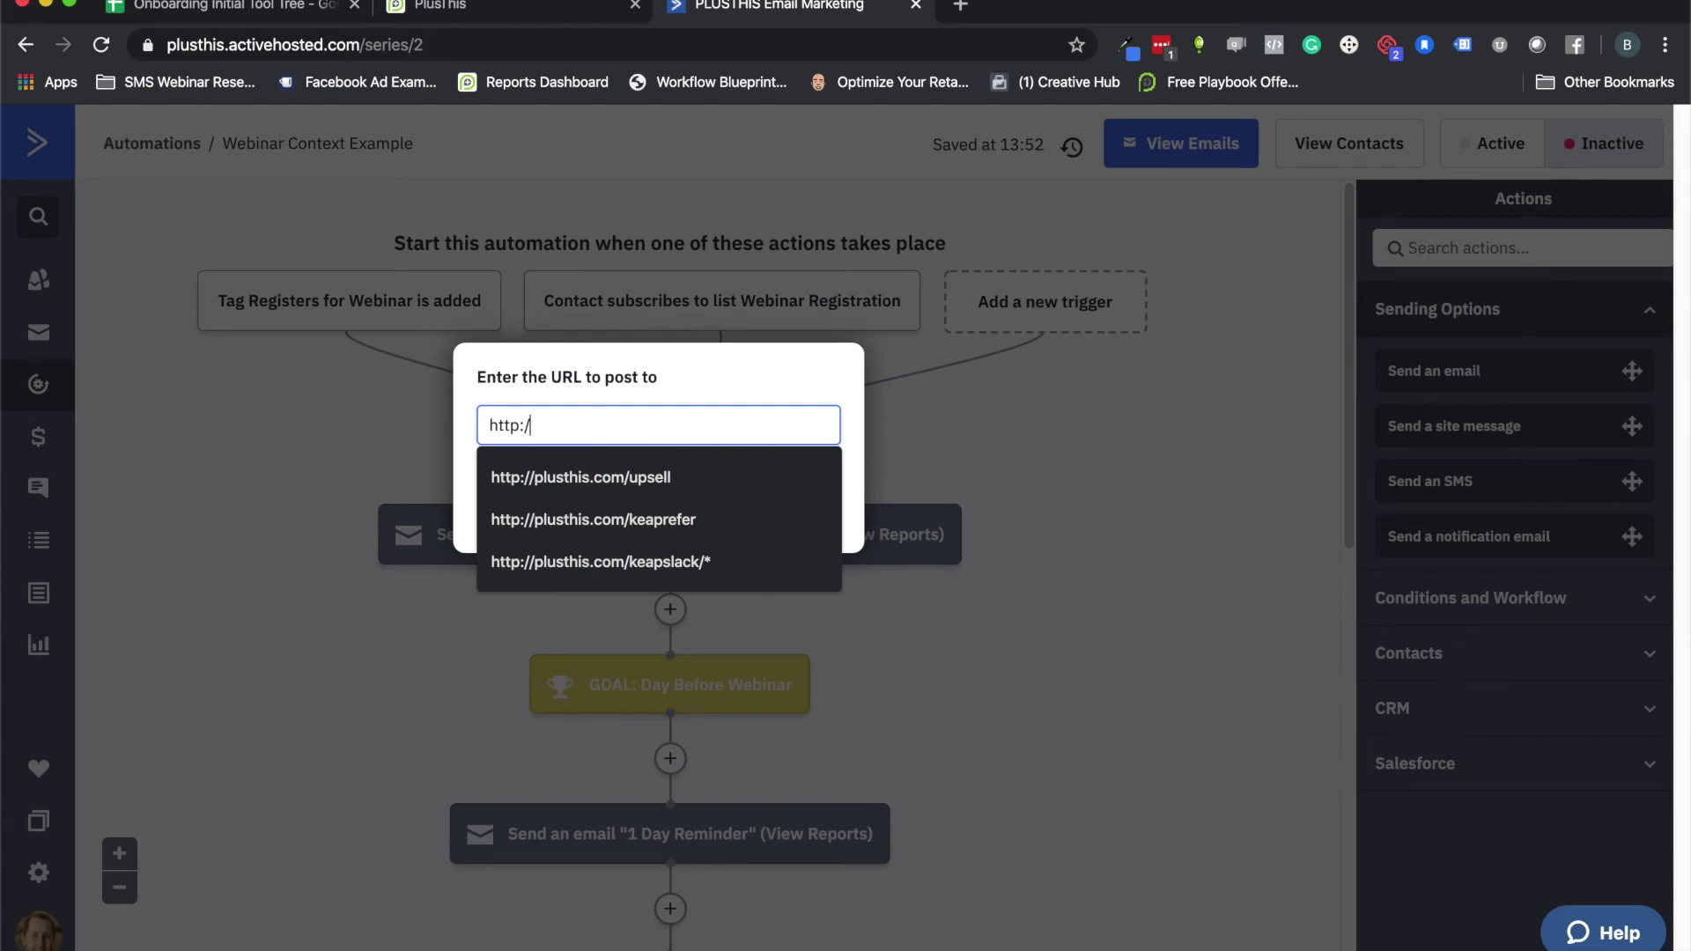
{"action": "key", "text": "BackSpace"}
{"action": "key", "text": "BackSpace"}
{"action": "key", "text": "BackSpace"}
{"action": "key", "text": "BackSpace"}
{"action": "key", "text": "BackSpace"}
{"action": "key", "text": "BackSpace"}
{"action": "key", "text": "super+v"}
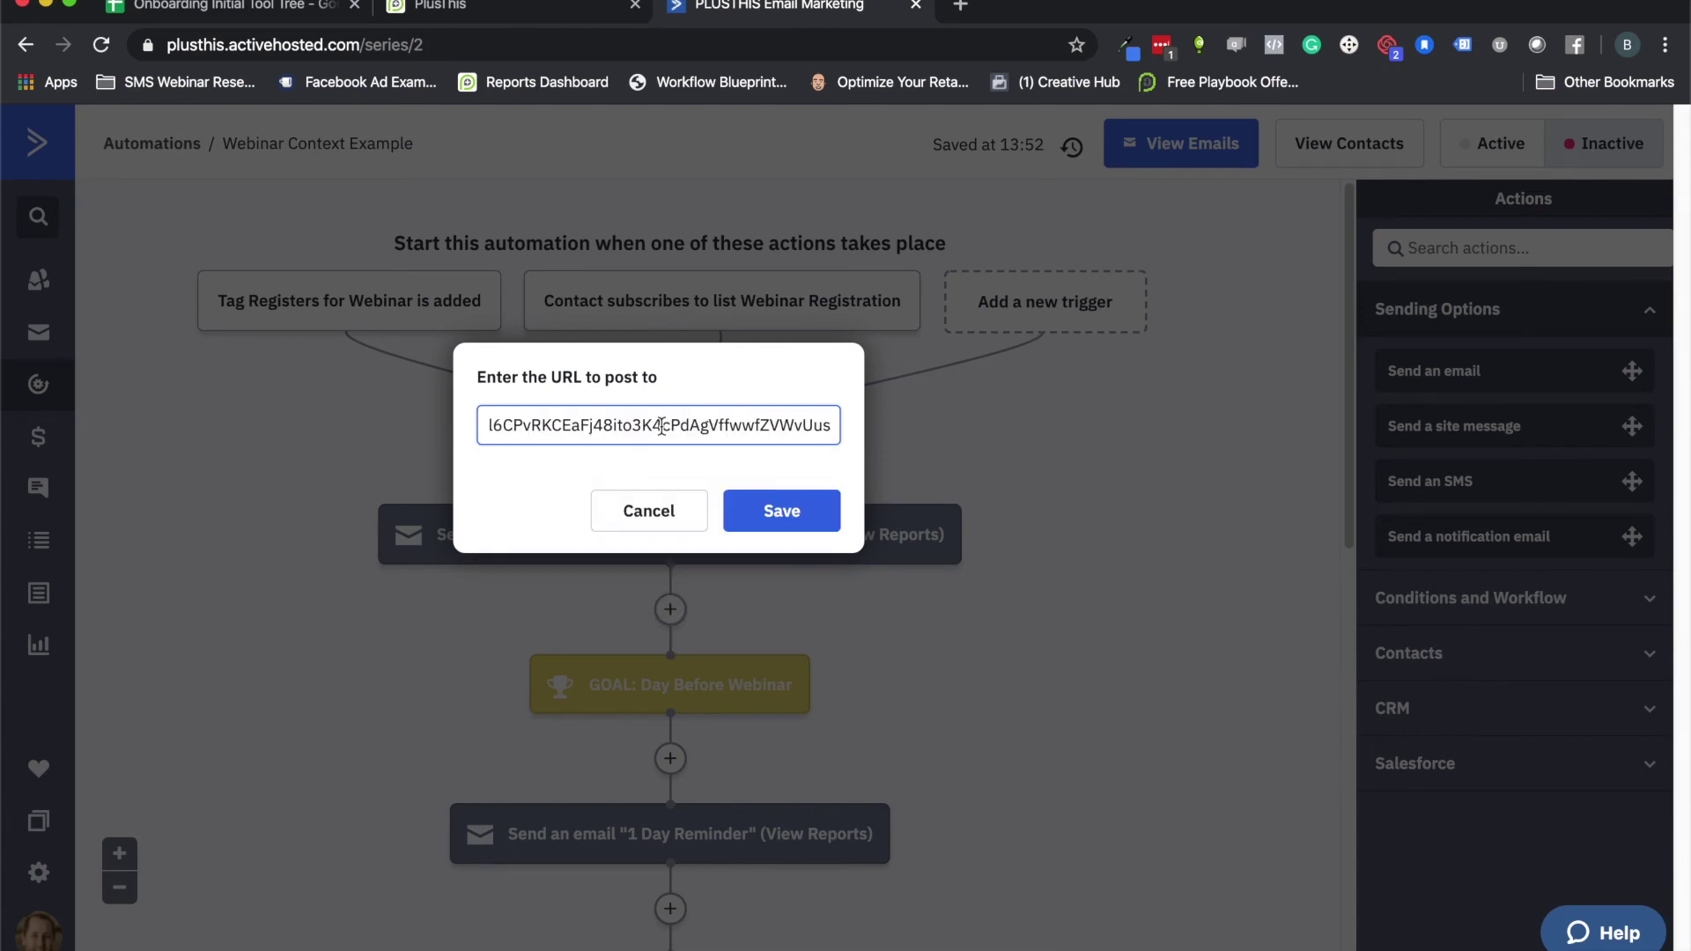
{"action": "left_click", "coordinate": [797, 499]}
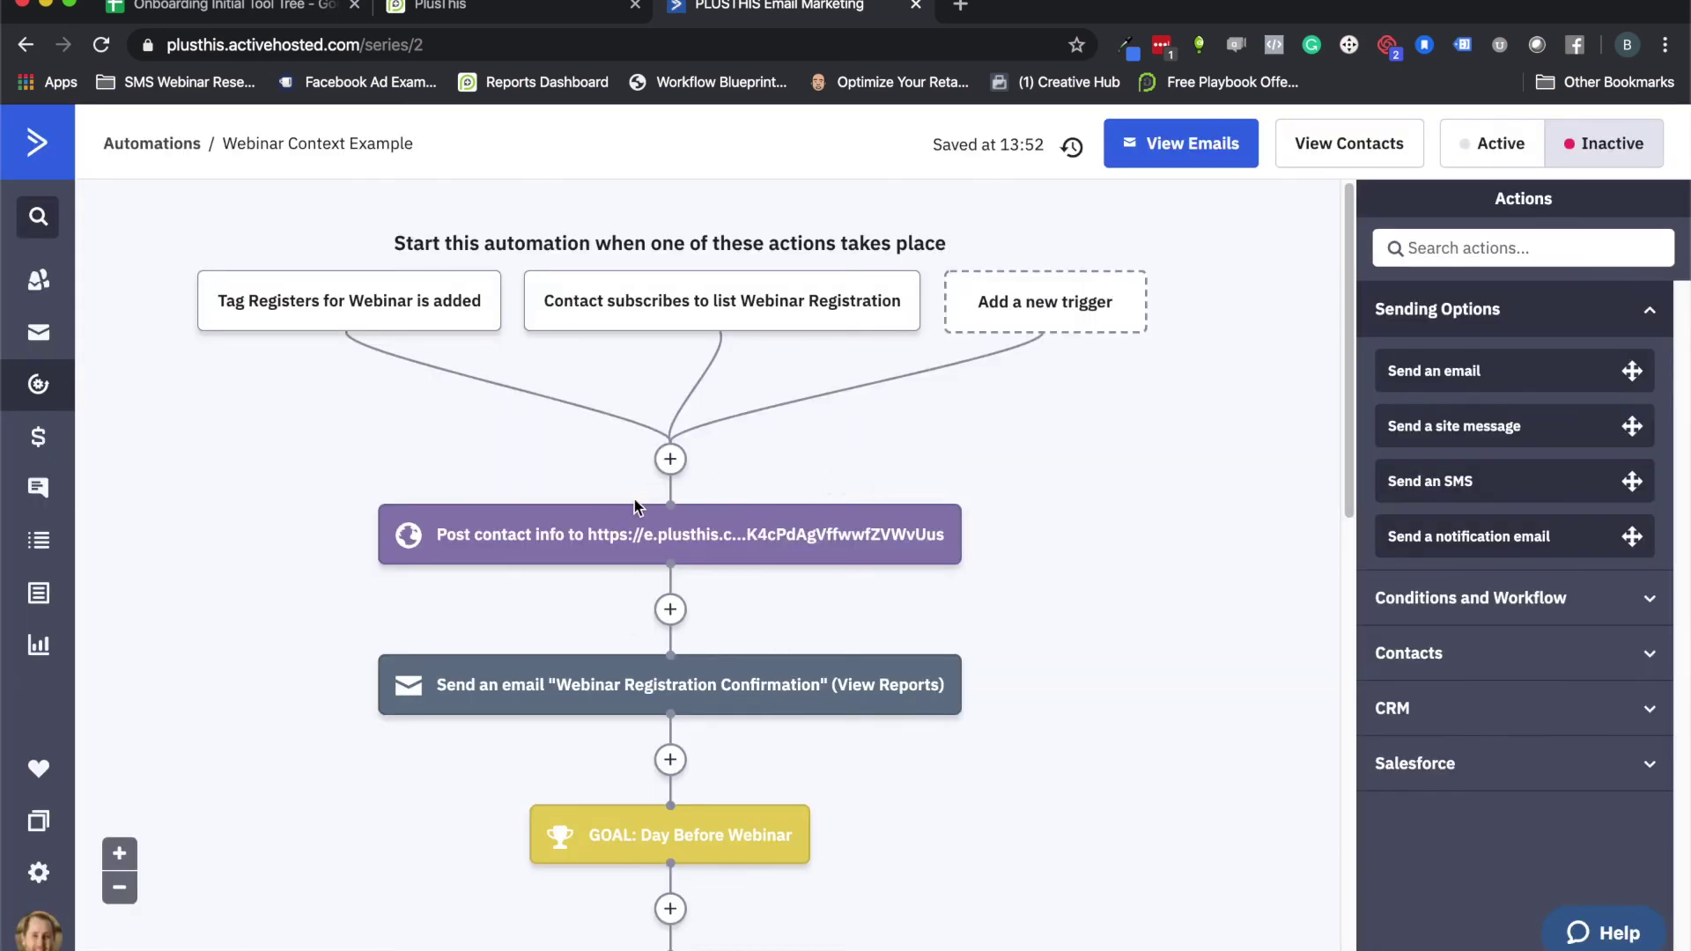
{"action": "scroll", "coordinate": [649, 483], "scroll_direction": "down", "scroll_amount": 1}
- View the confirmation email's reports, then go back to the automation builder
{"action": "scroll", "coordinate": [649, 483], "scroll_direction": "down", "scroll_amount": 3}
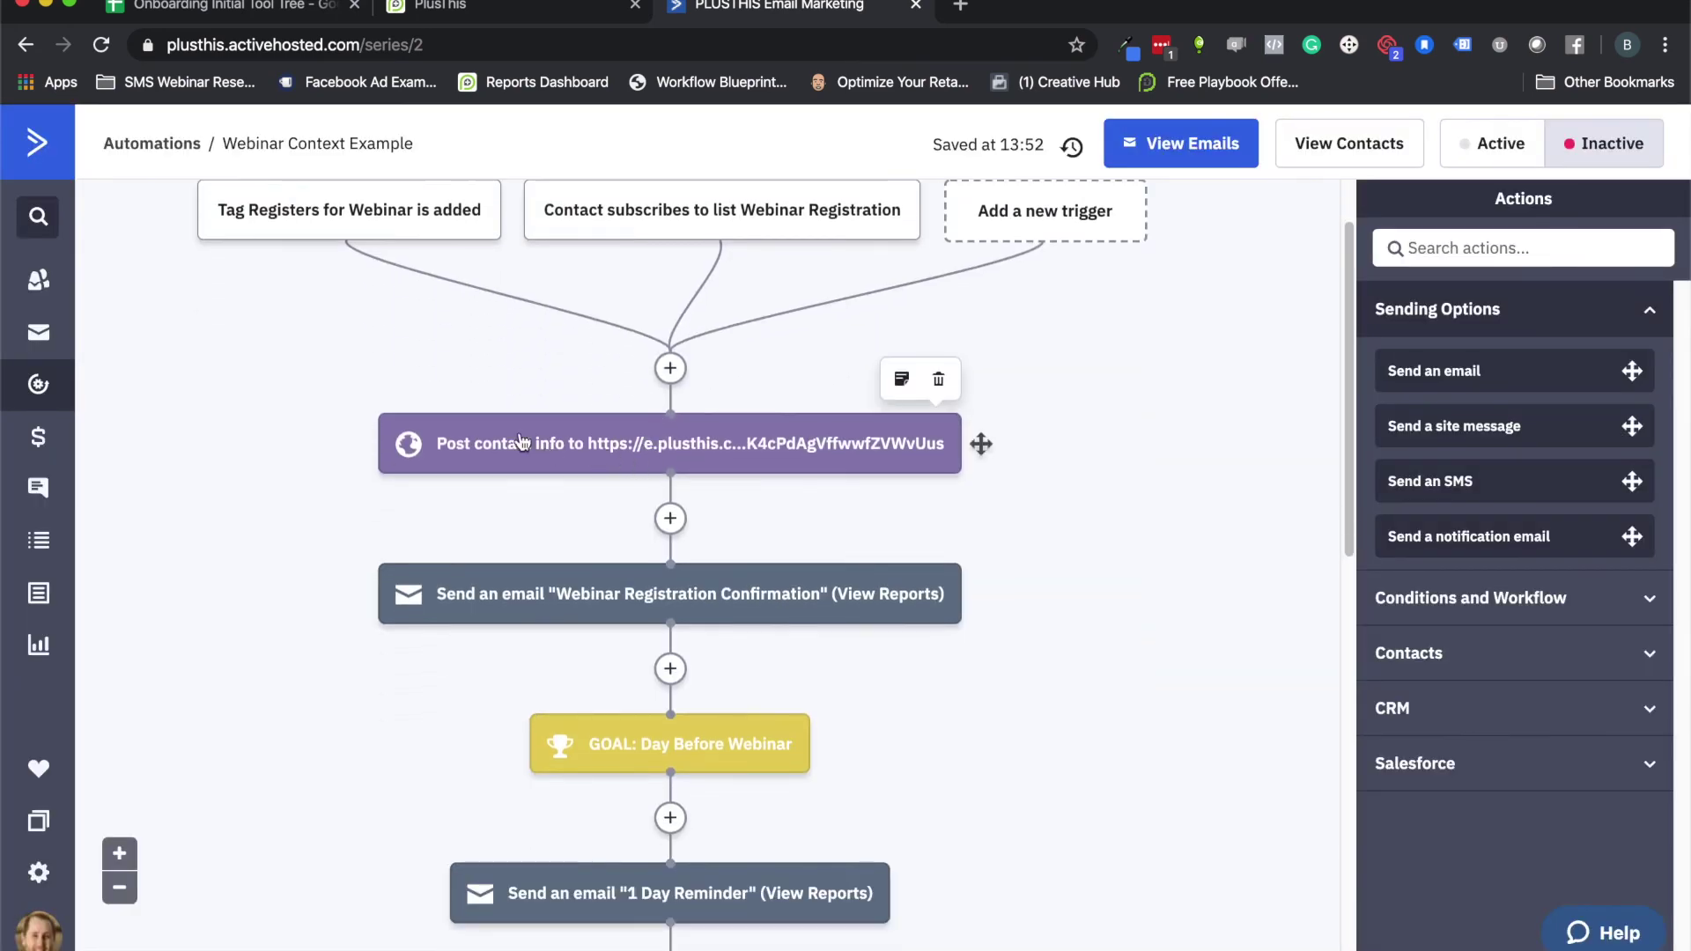
{"action": "mouse_move", "coordinate": [589, 480]}
{"action": "mouse_move", "coordinate": [585, 596]}
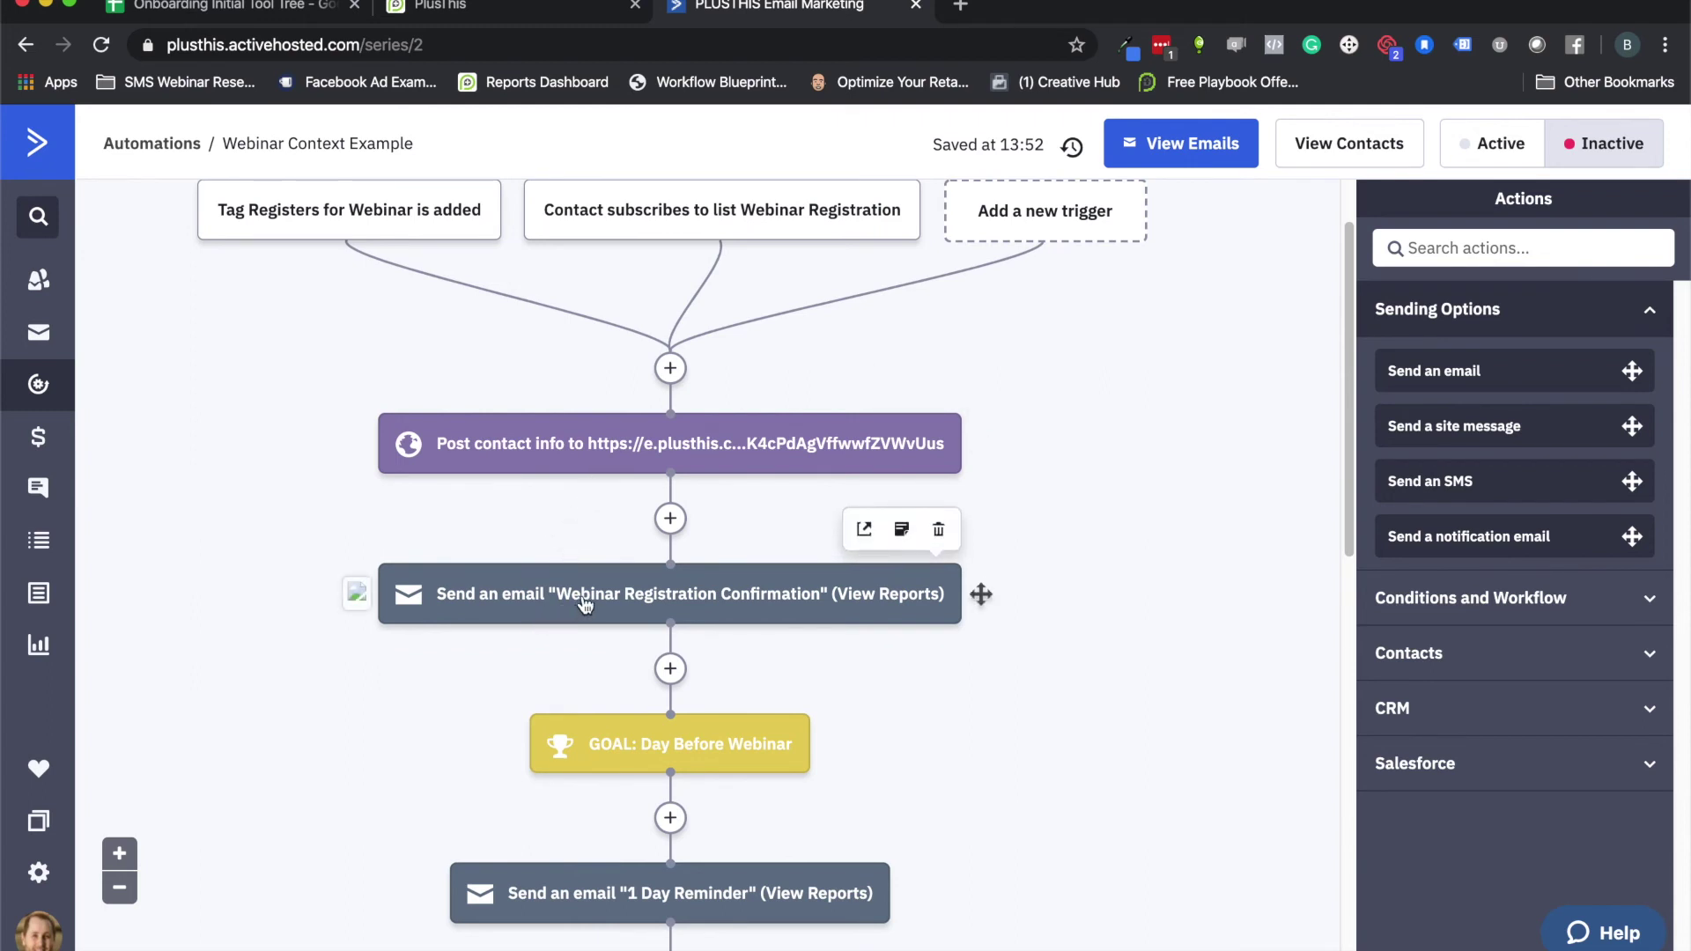
{"action": "left_click", "coordinate": [860, 596]}
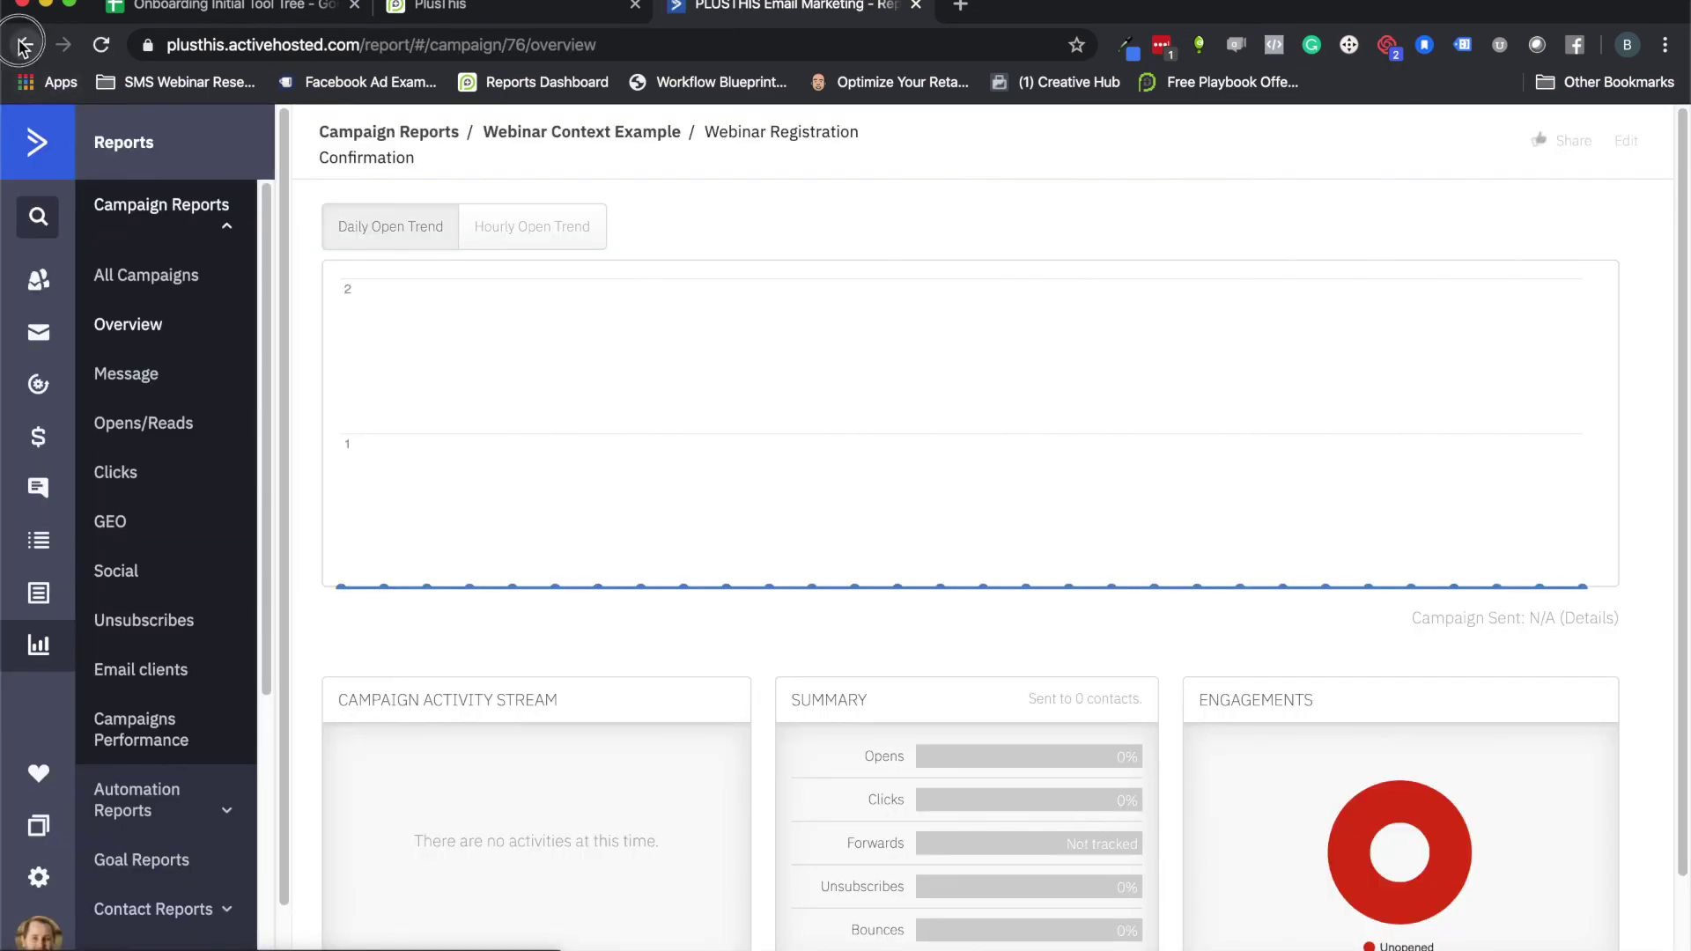
{"action": "key", "text": "super+bracketleft"}
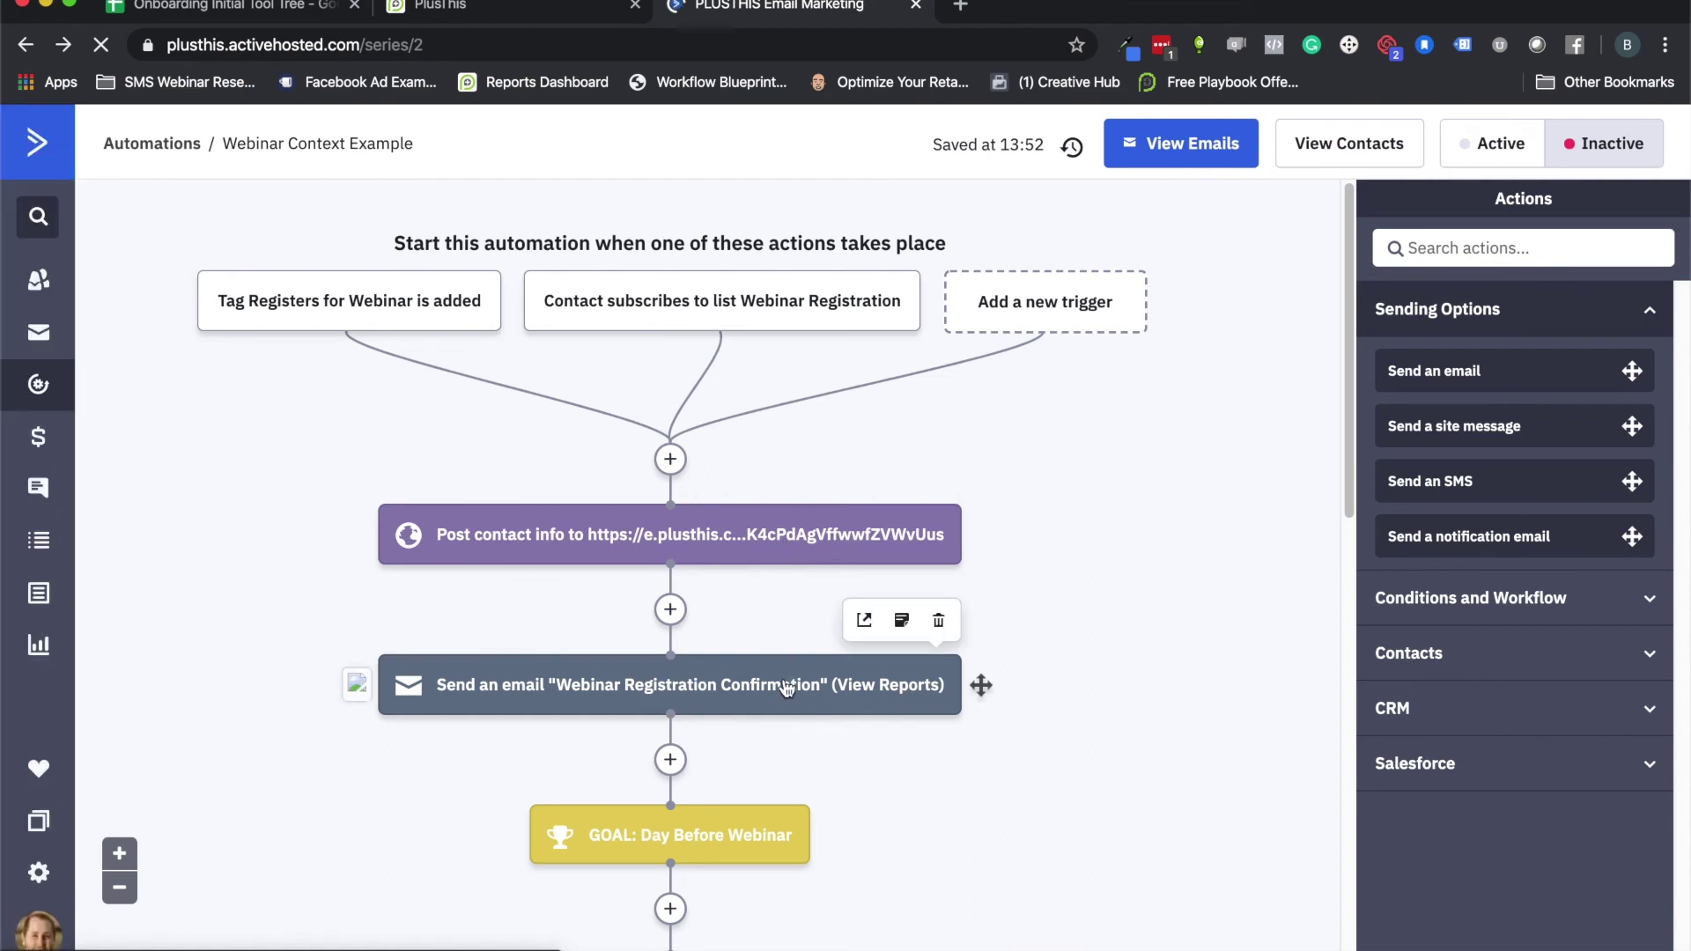
- Open the confirmation email in the designer, check its personalization fields, and exit without changes
{"action": "left_click", "coordinate": [786, 687]}
{"action": "left_click", "coordinate": [720, 590]}
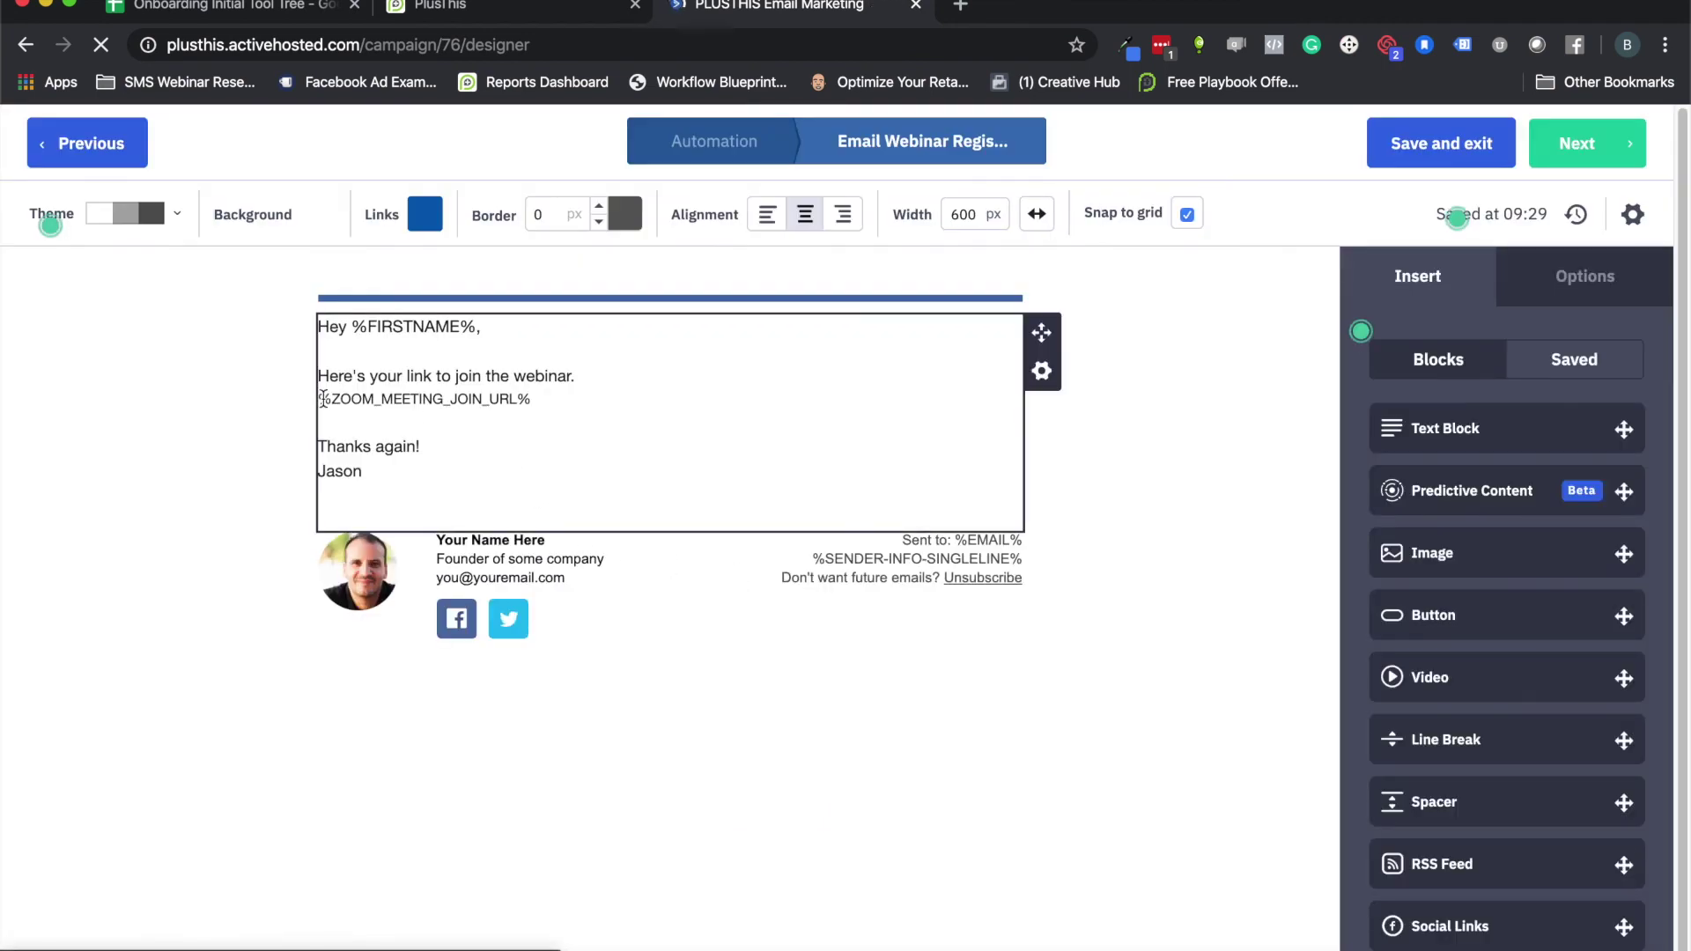
{"action": "left_click", "coordinate": [475, 392]}
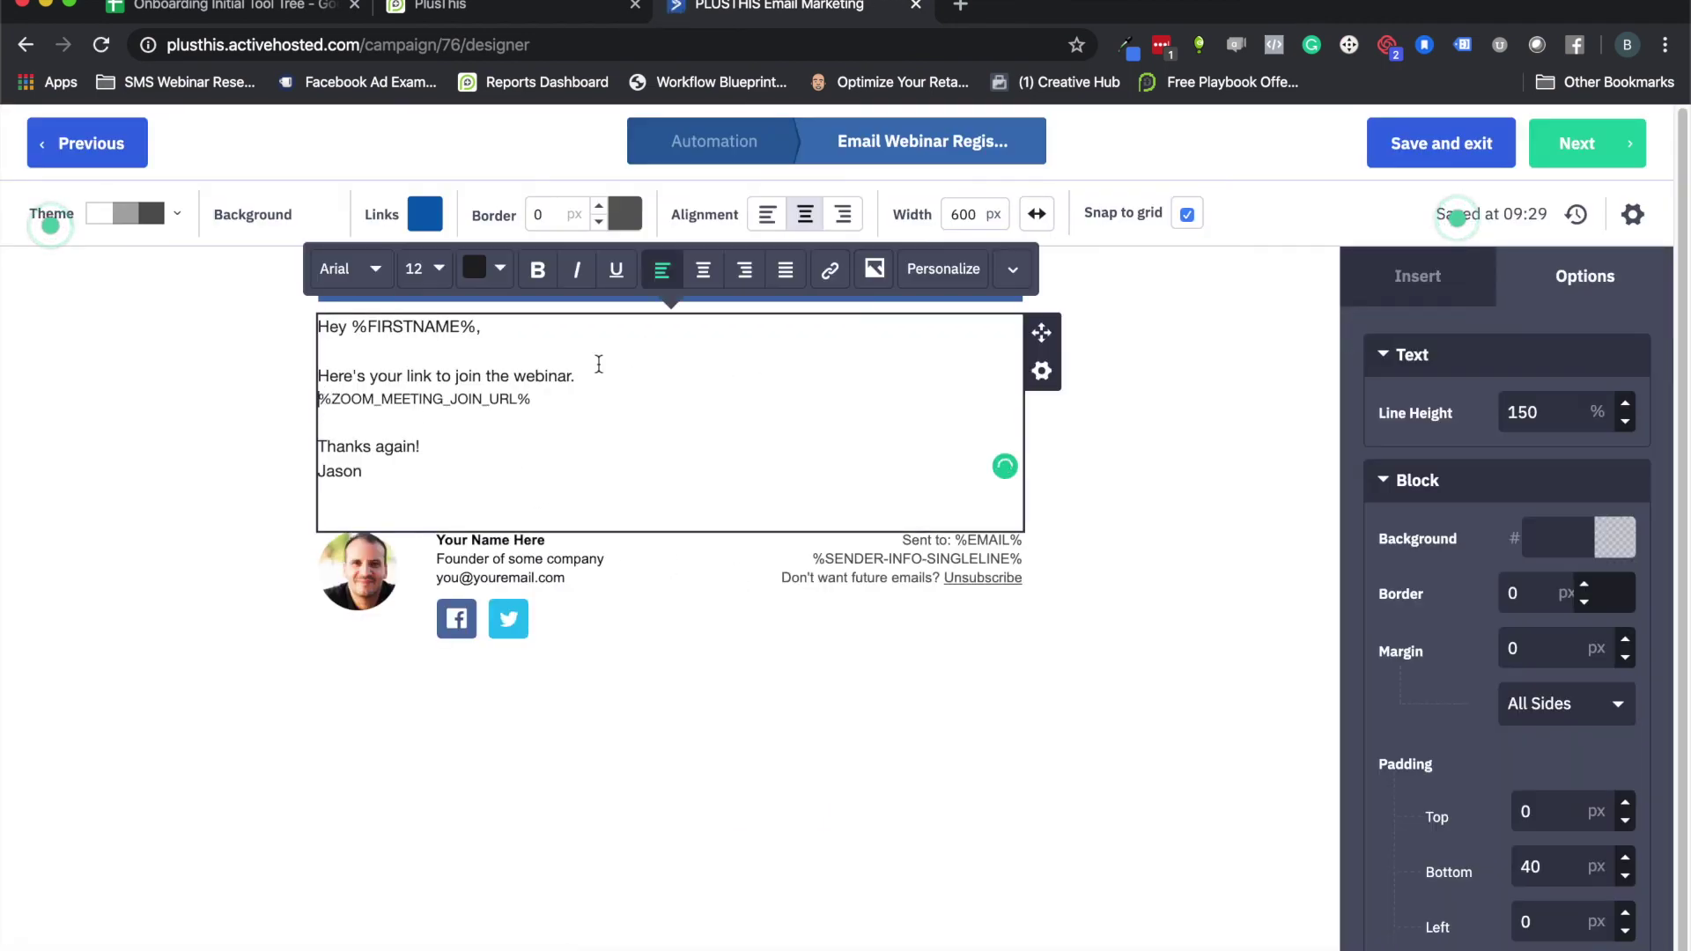
{"action": "left_click", "coordinate": [940, 275]}
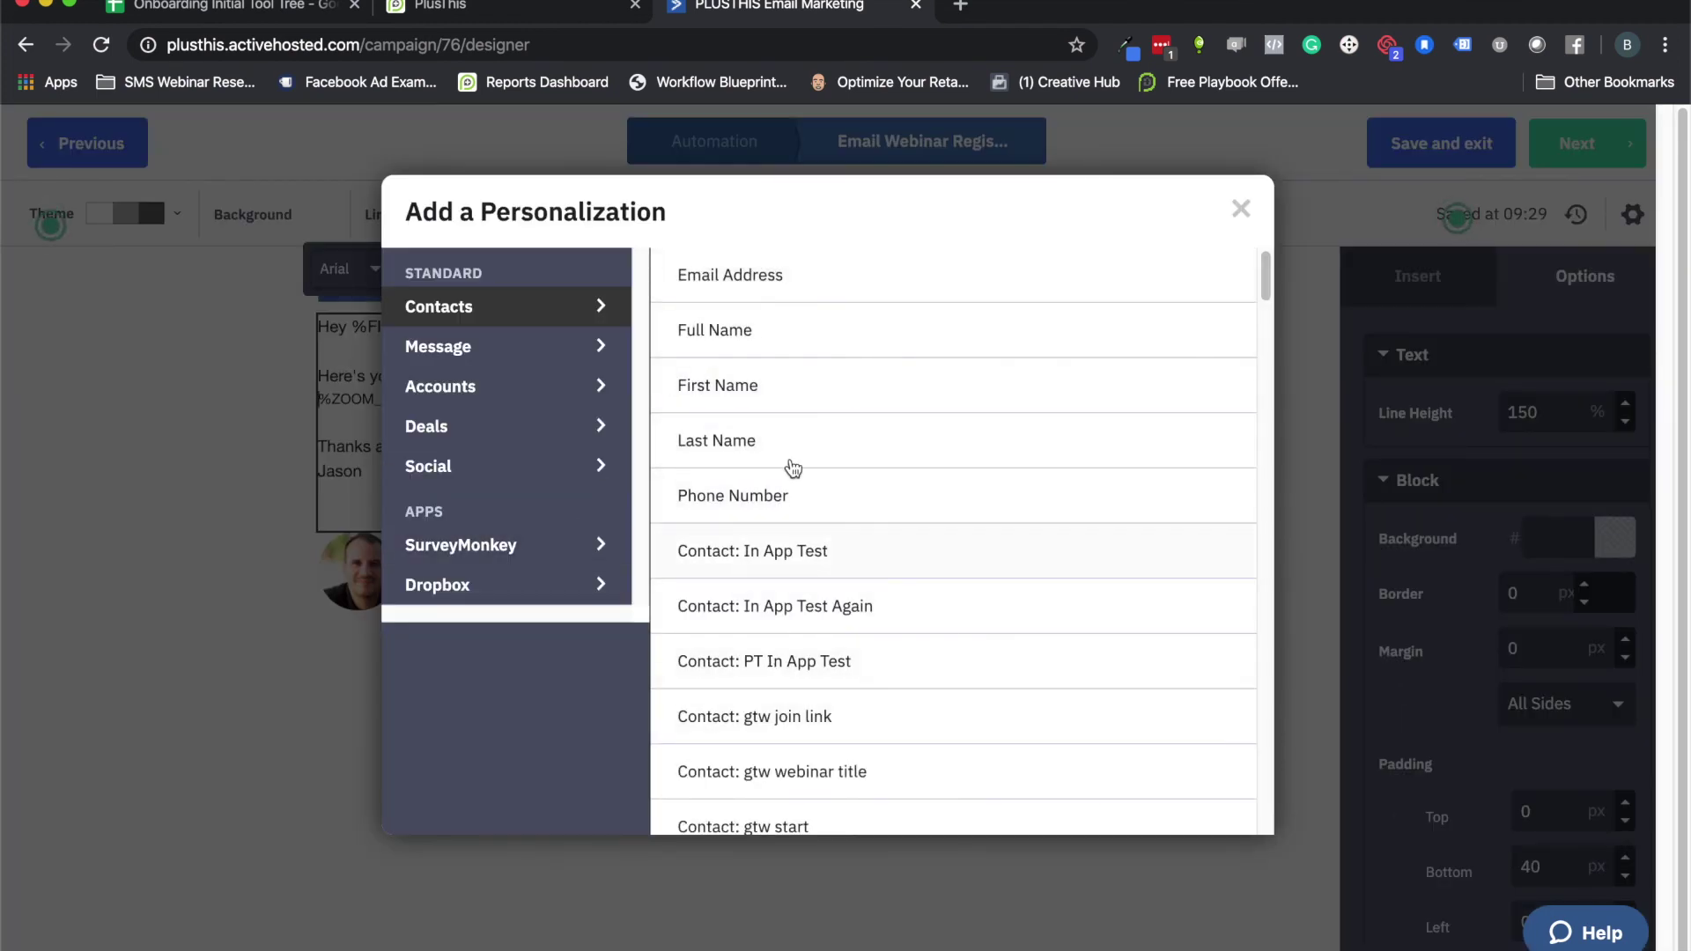
{"action": "left_click", "coordinate": [1241, 211]}
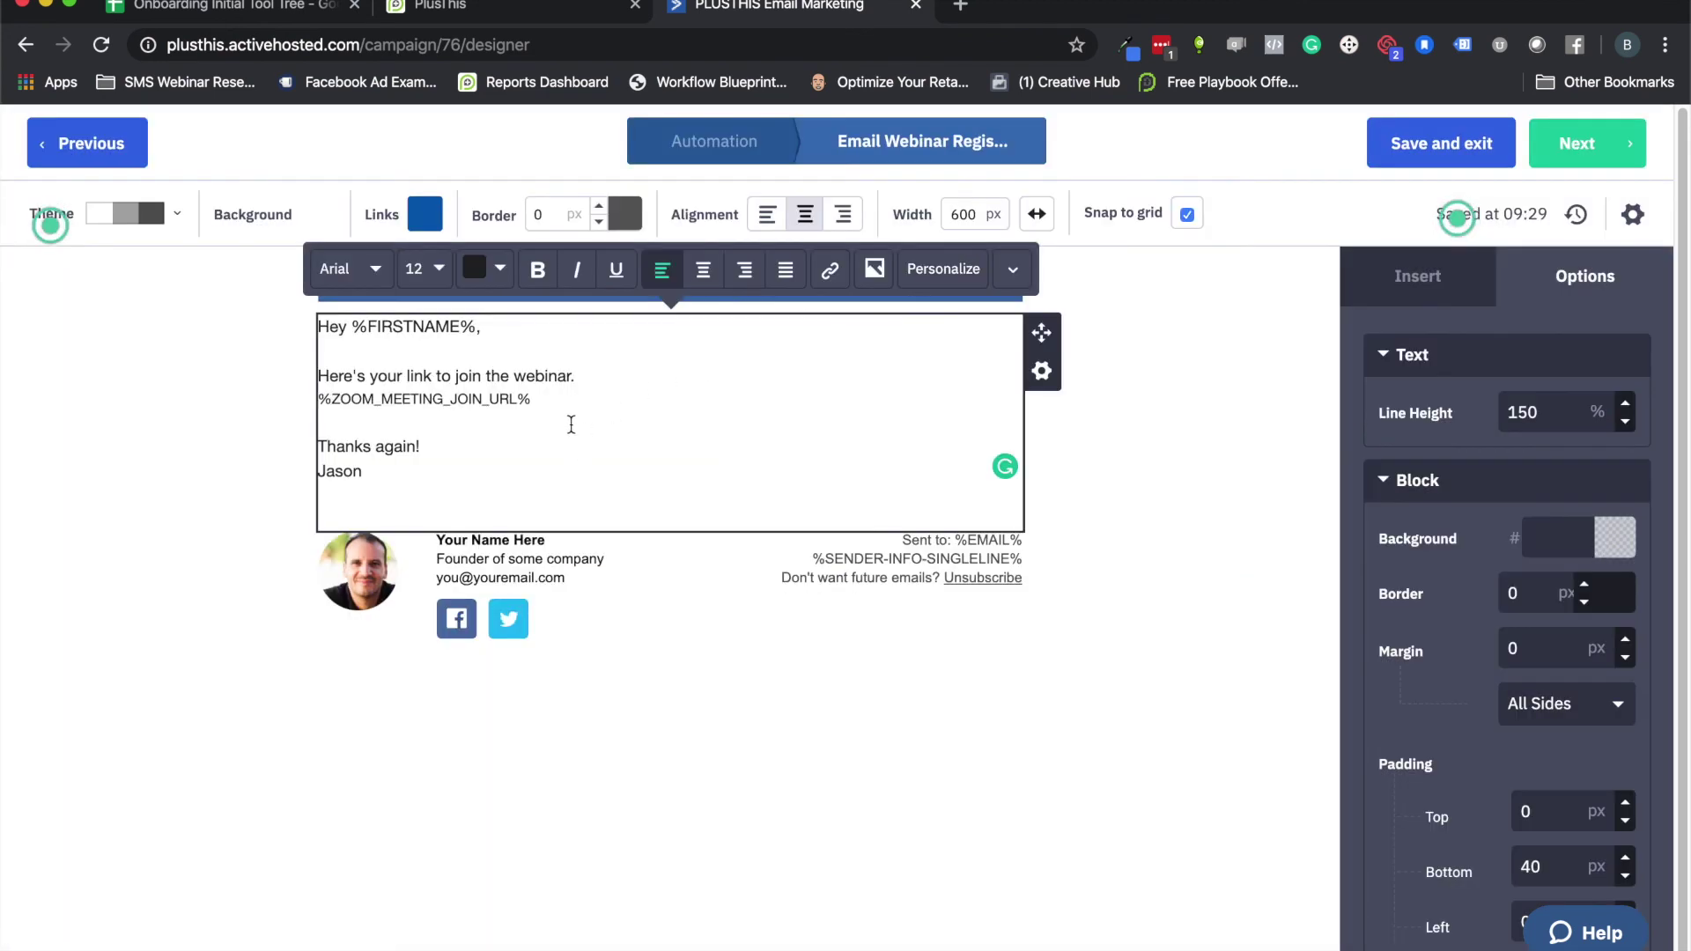
{"action": "left_click", "coordinate": [1370, 143]}
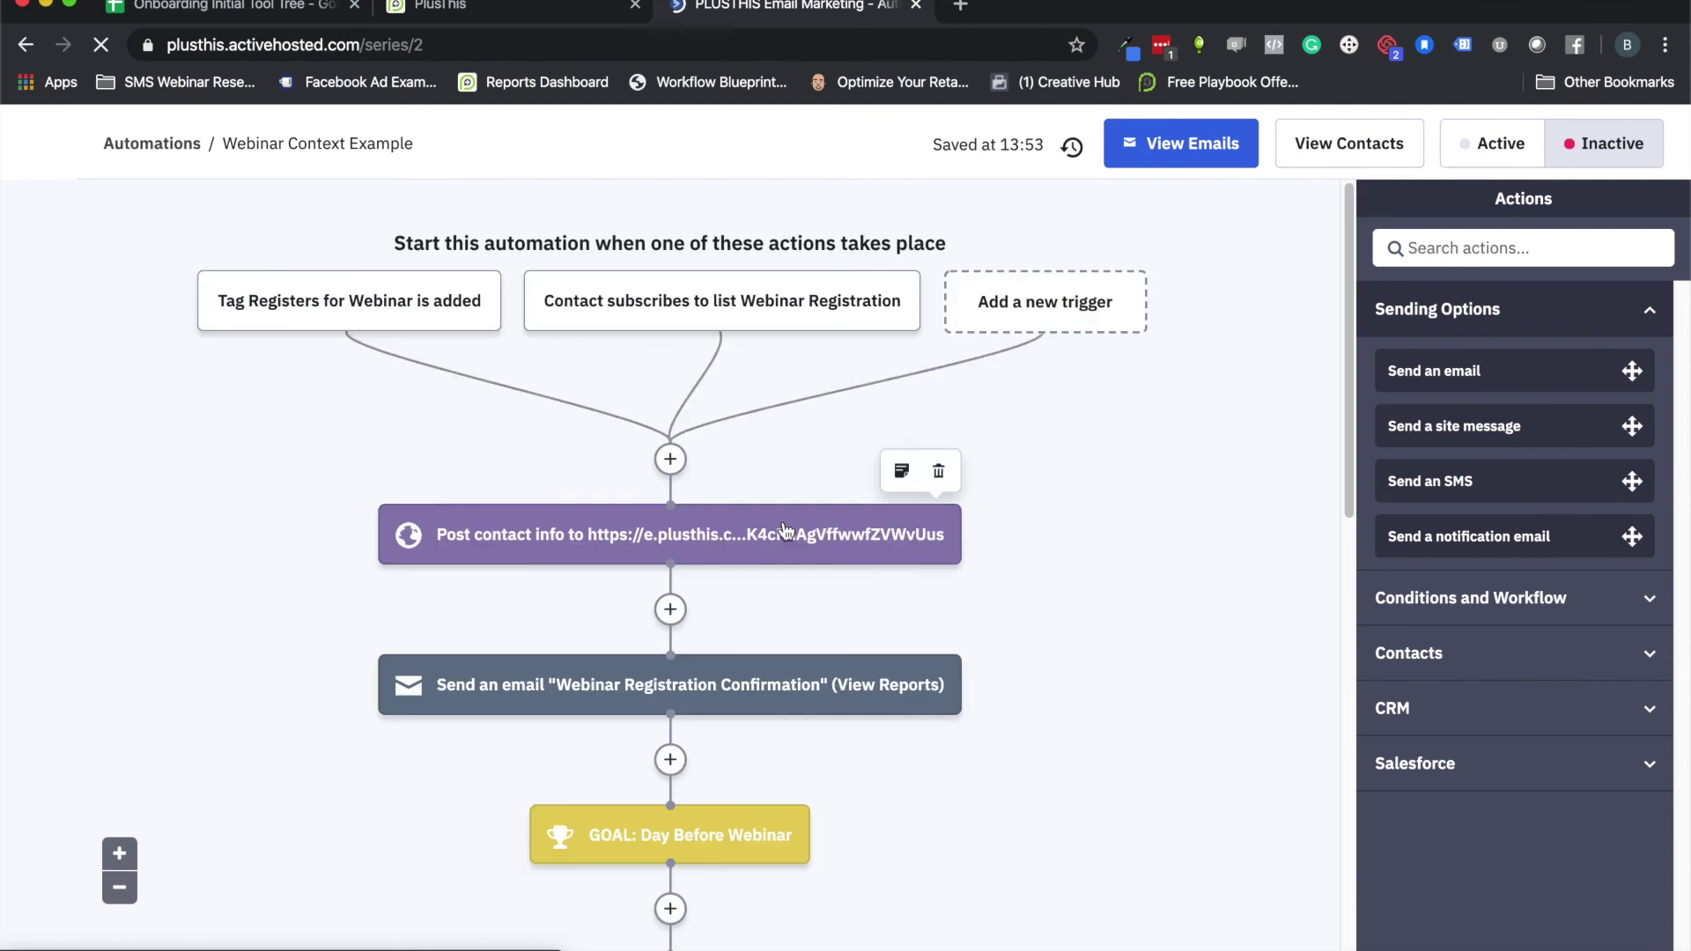
- Open the automation's attended-webinar If/Else condition, then open the PlusThis Zoom Webinar Demo tool's edit page
{"action": "scroll", "coordinate": [792, 529], "scroll_direction": "down", "scroll_amount": 6}
{"action": "scroll", "coordinate": [791, 529], "scroll_direction": "down", "scroll_amount": 2}
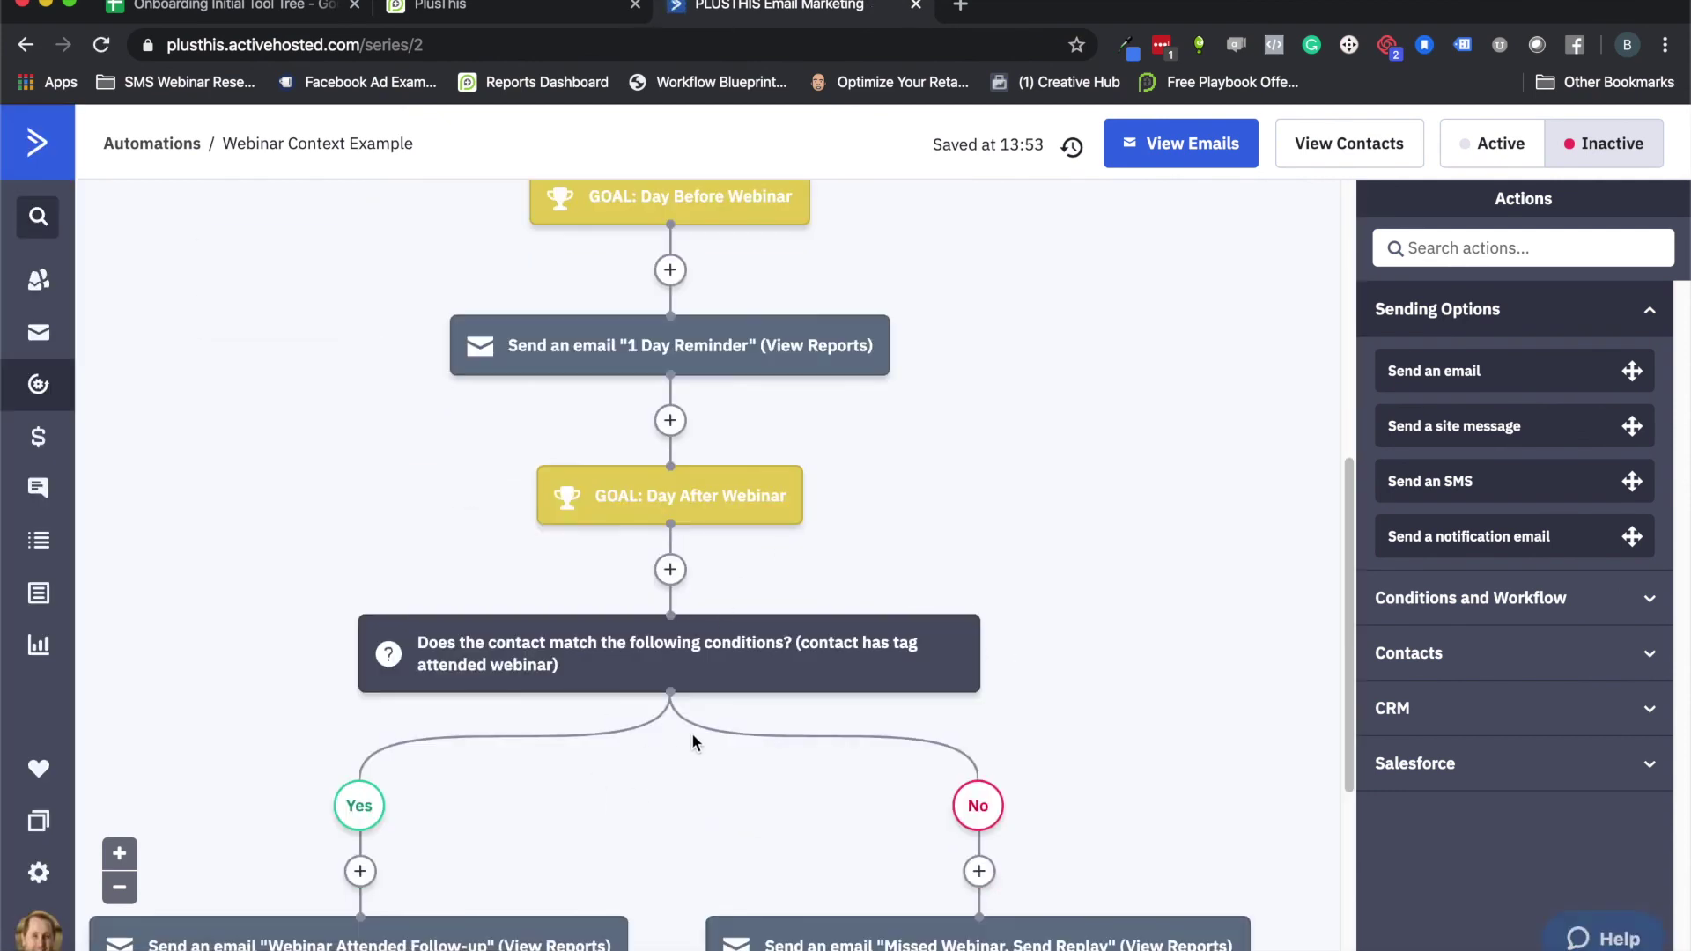
{"action": "left_click", "coordinate": [578, 641]}
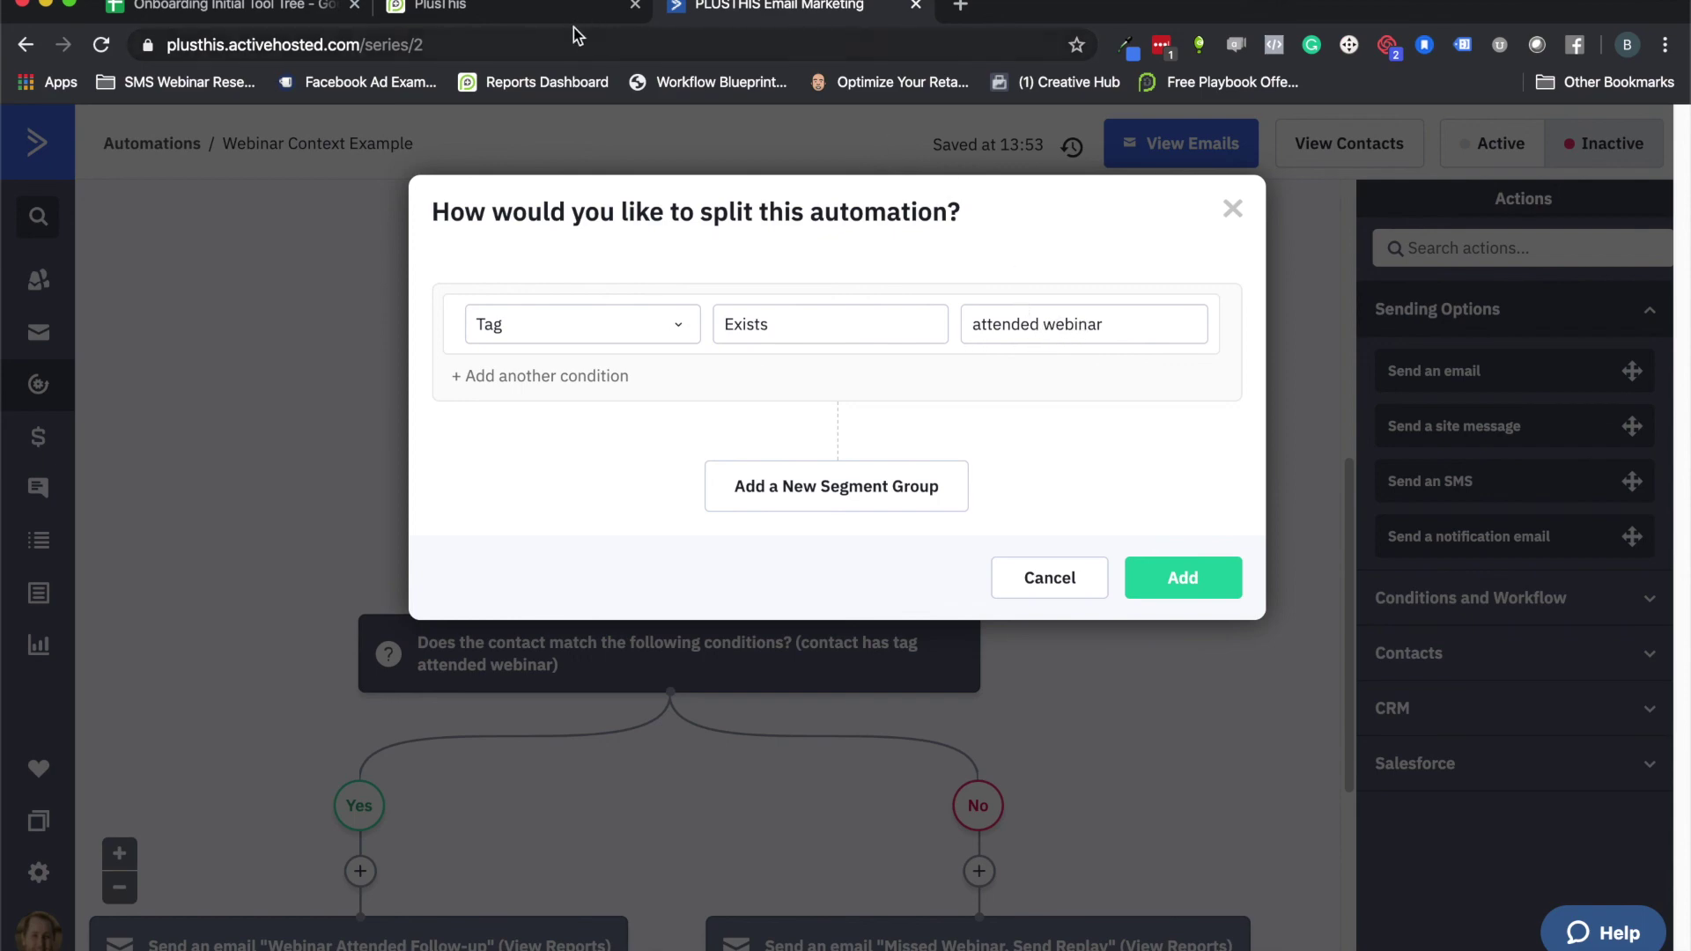
{"action": "left_click", "coordinate": [546, 9]}
{"action": "left_click", "coordinate": [1268, 286]}
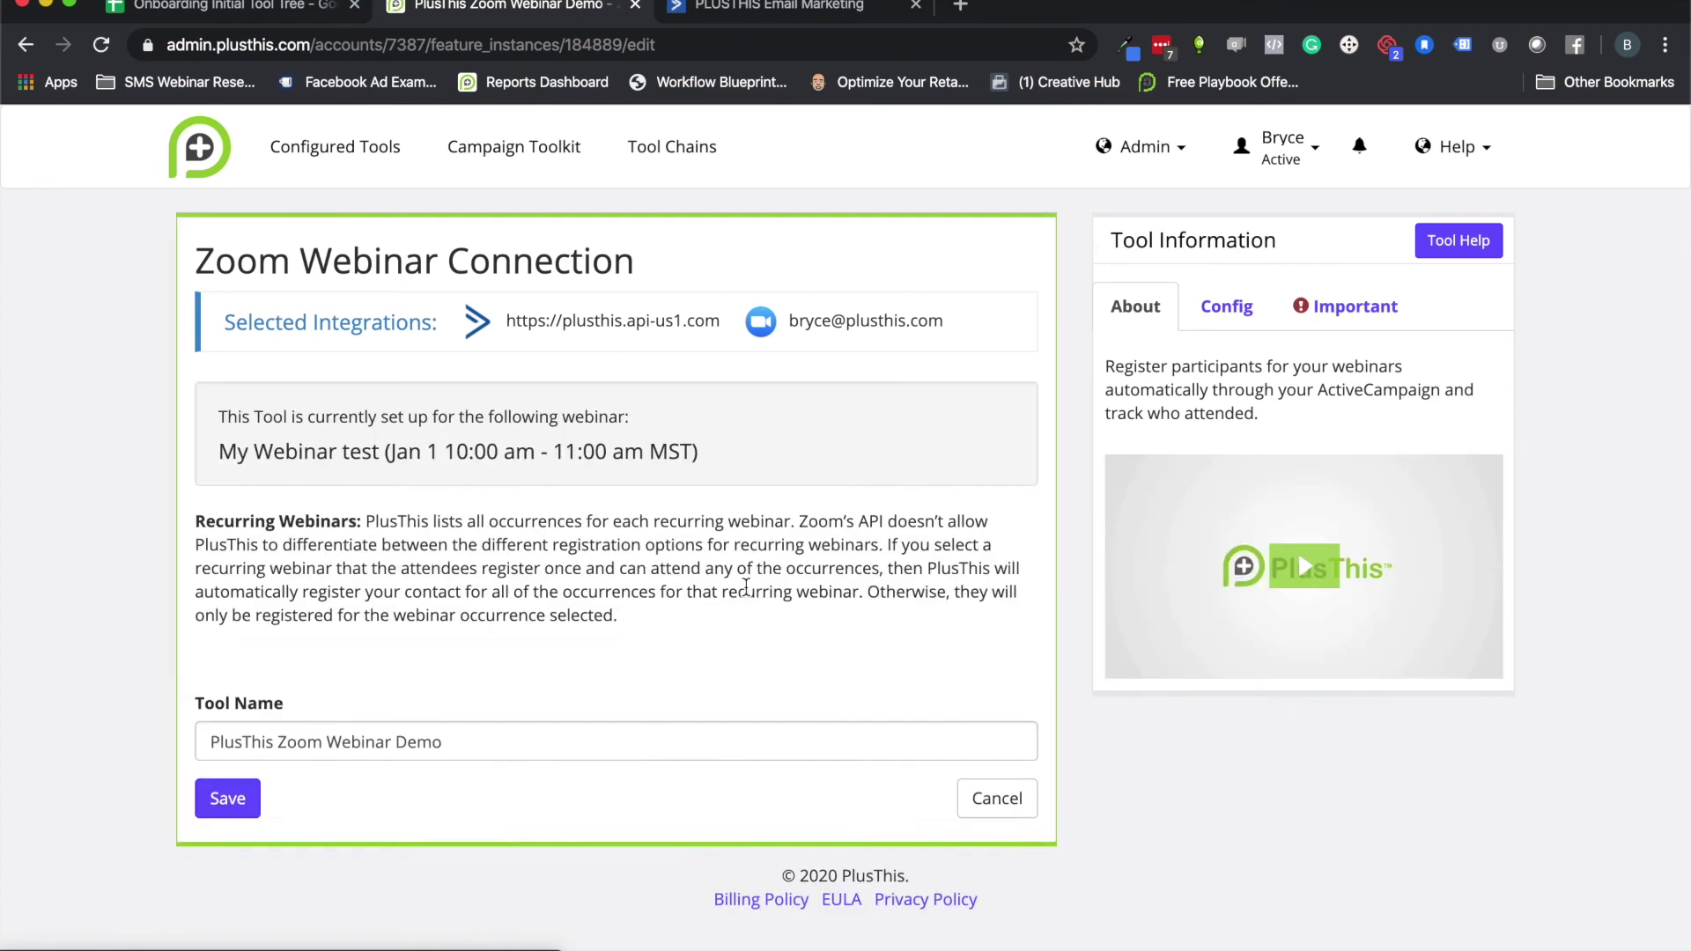
- Check the tool's Track Who Attended tags, then return to the ActiveCampaign split condition showing 'attended webinar'
{"action": "scroll", "coordinate": [745, 608], "scroll_direction": "down", "scroll_amount": 5}
{"action": "scroll", "coordinate": [441, 724], "scroll_direction": "down", "scroll_amount": 1}
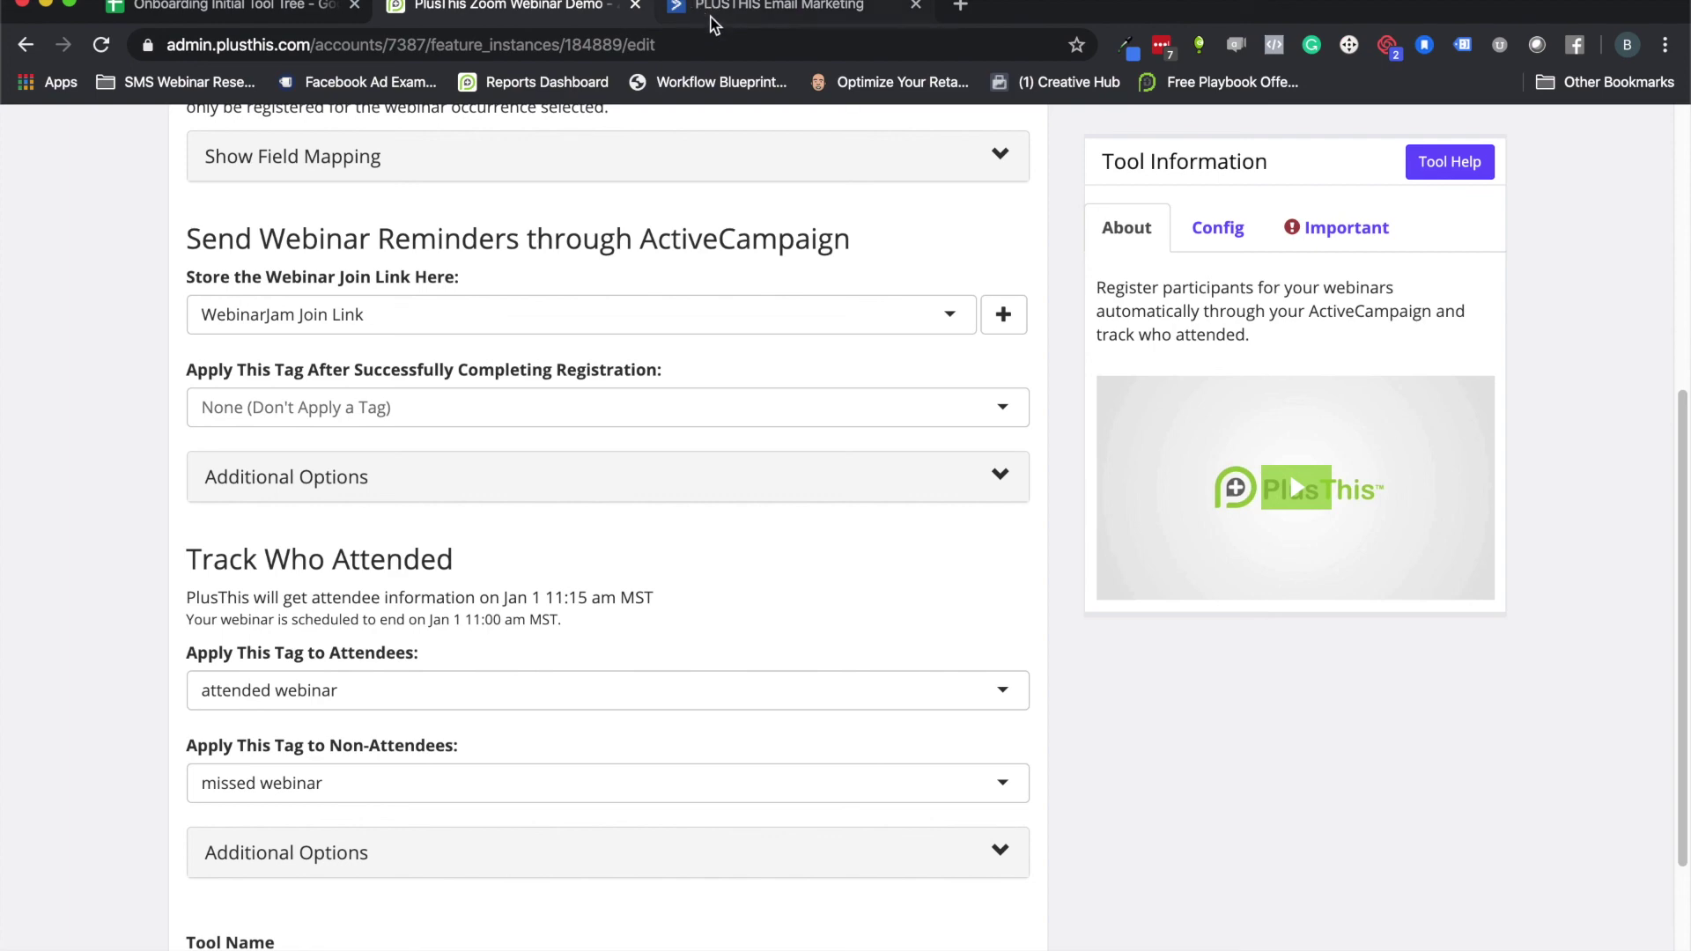
{"action": "left_click", "coordinate": [731, 16]}
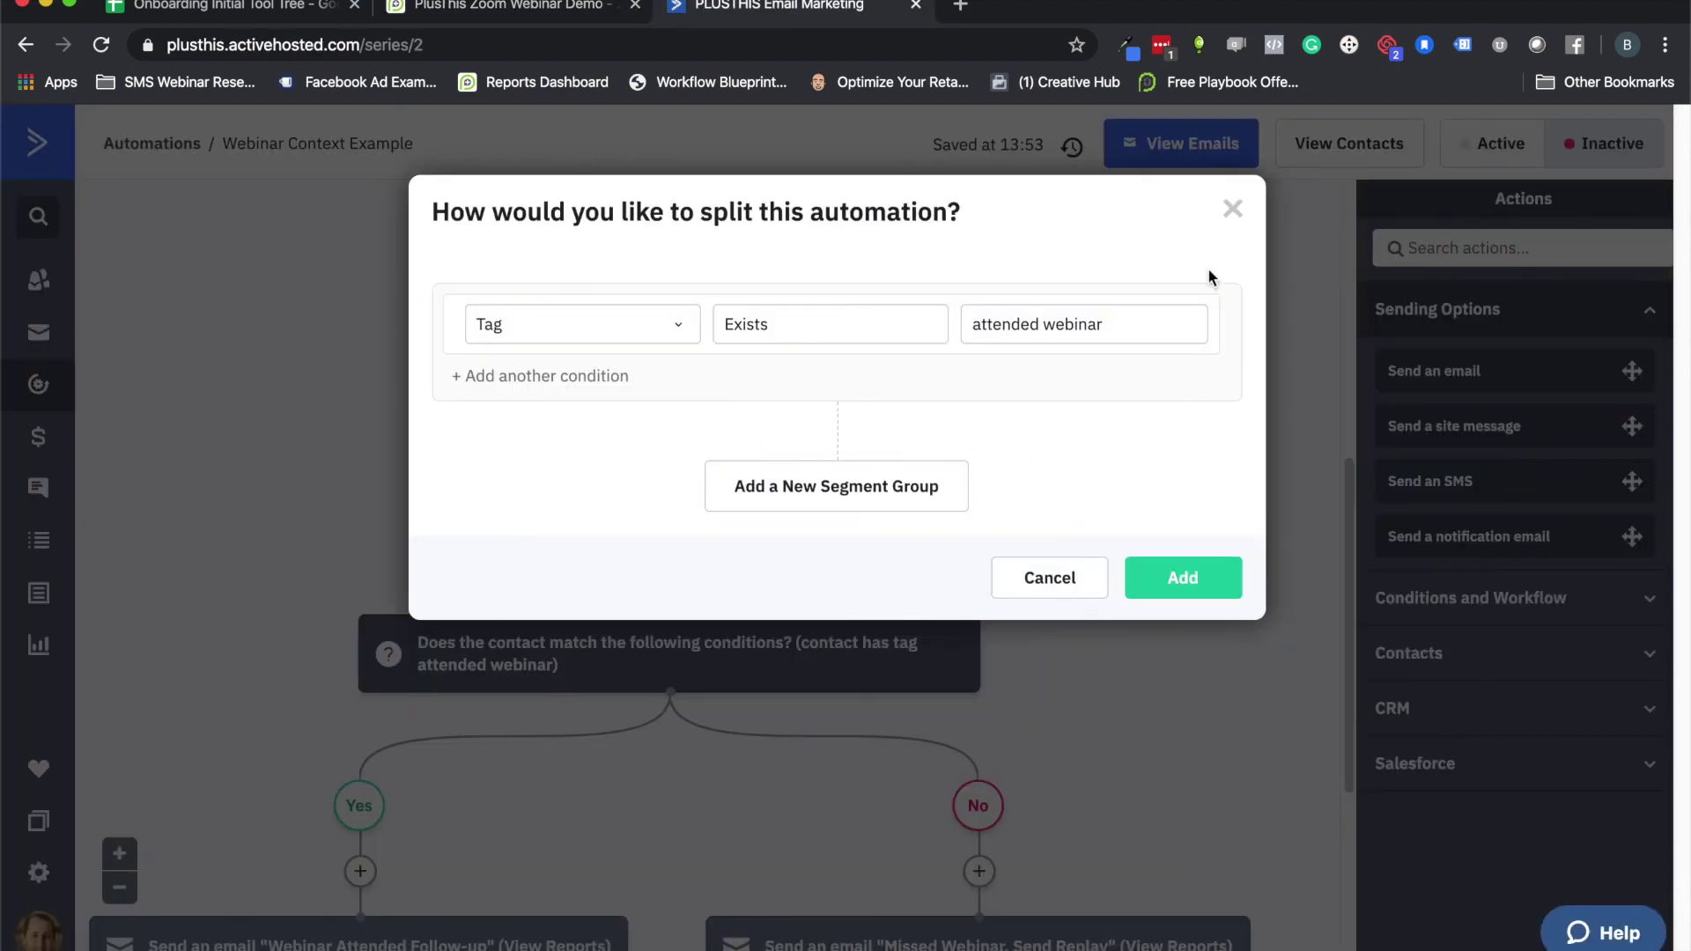
- Close the split condition dialog unchanged and scroll the Webinar Context Example workflow up to its triggers
{"action": "left_click", "coordinate": [1237, 210]}
{"action": "scroll", "coordinate": [669, 616], "scroll_direction": "down", "scroll_amount": 5}
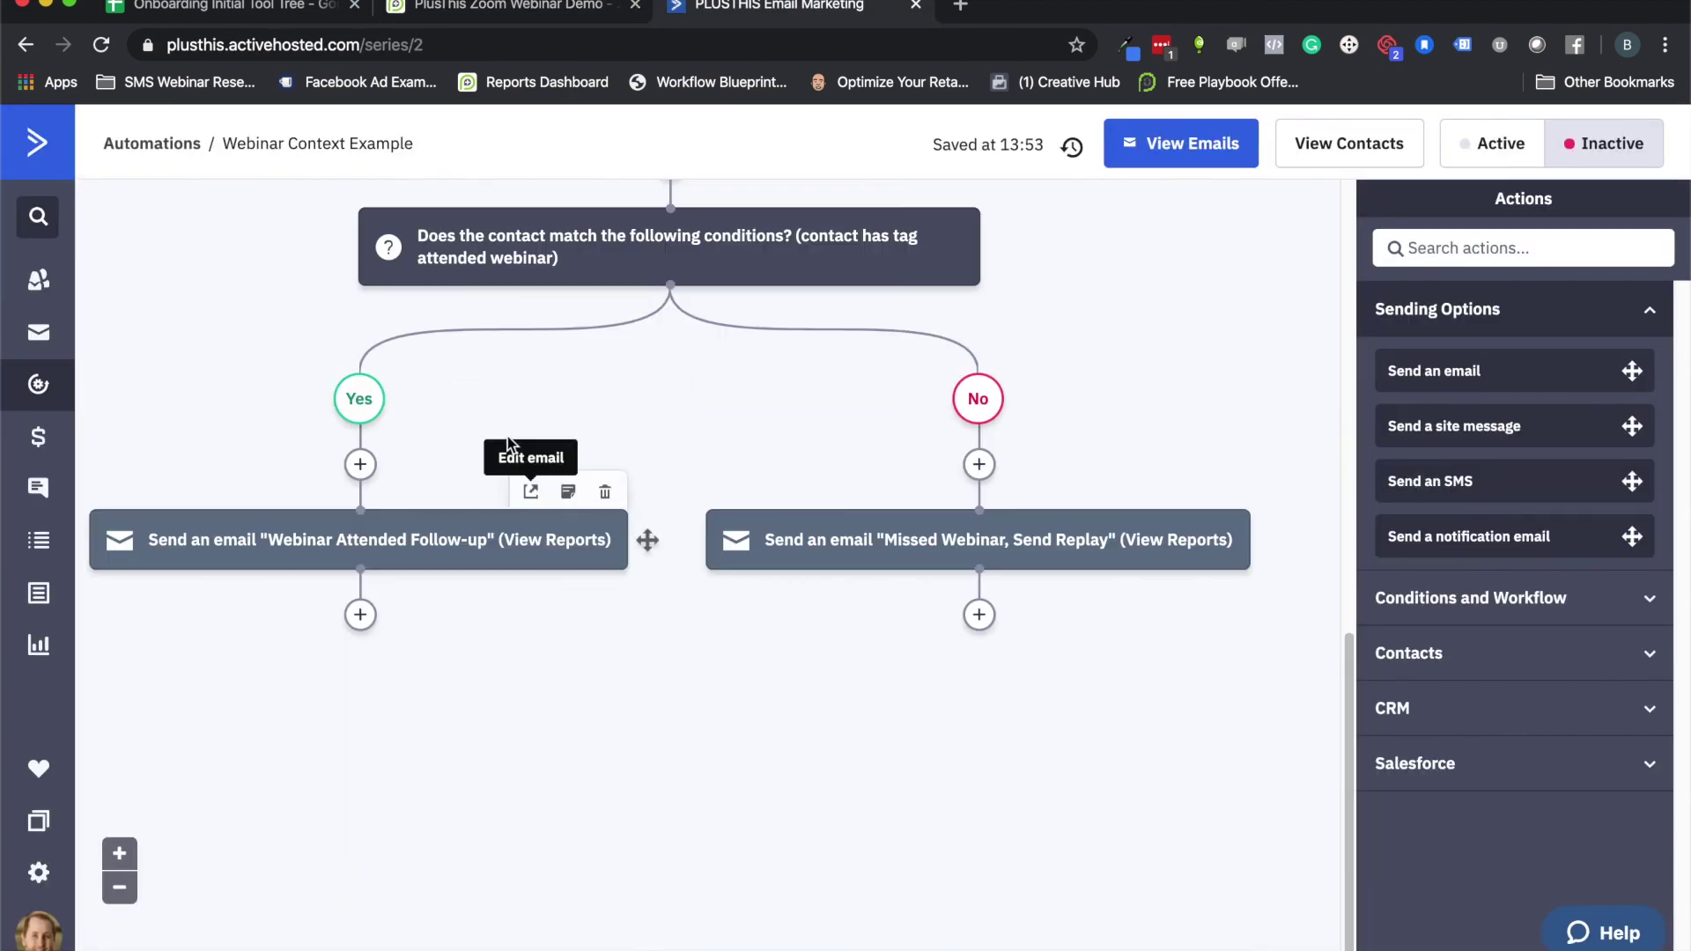
{"action": "scroll", "coordinate": [629, 701], "scroll_direction": "up", "scroll_amount": 4}
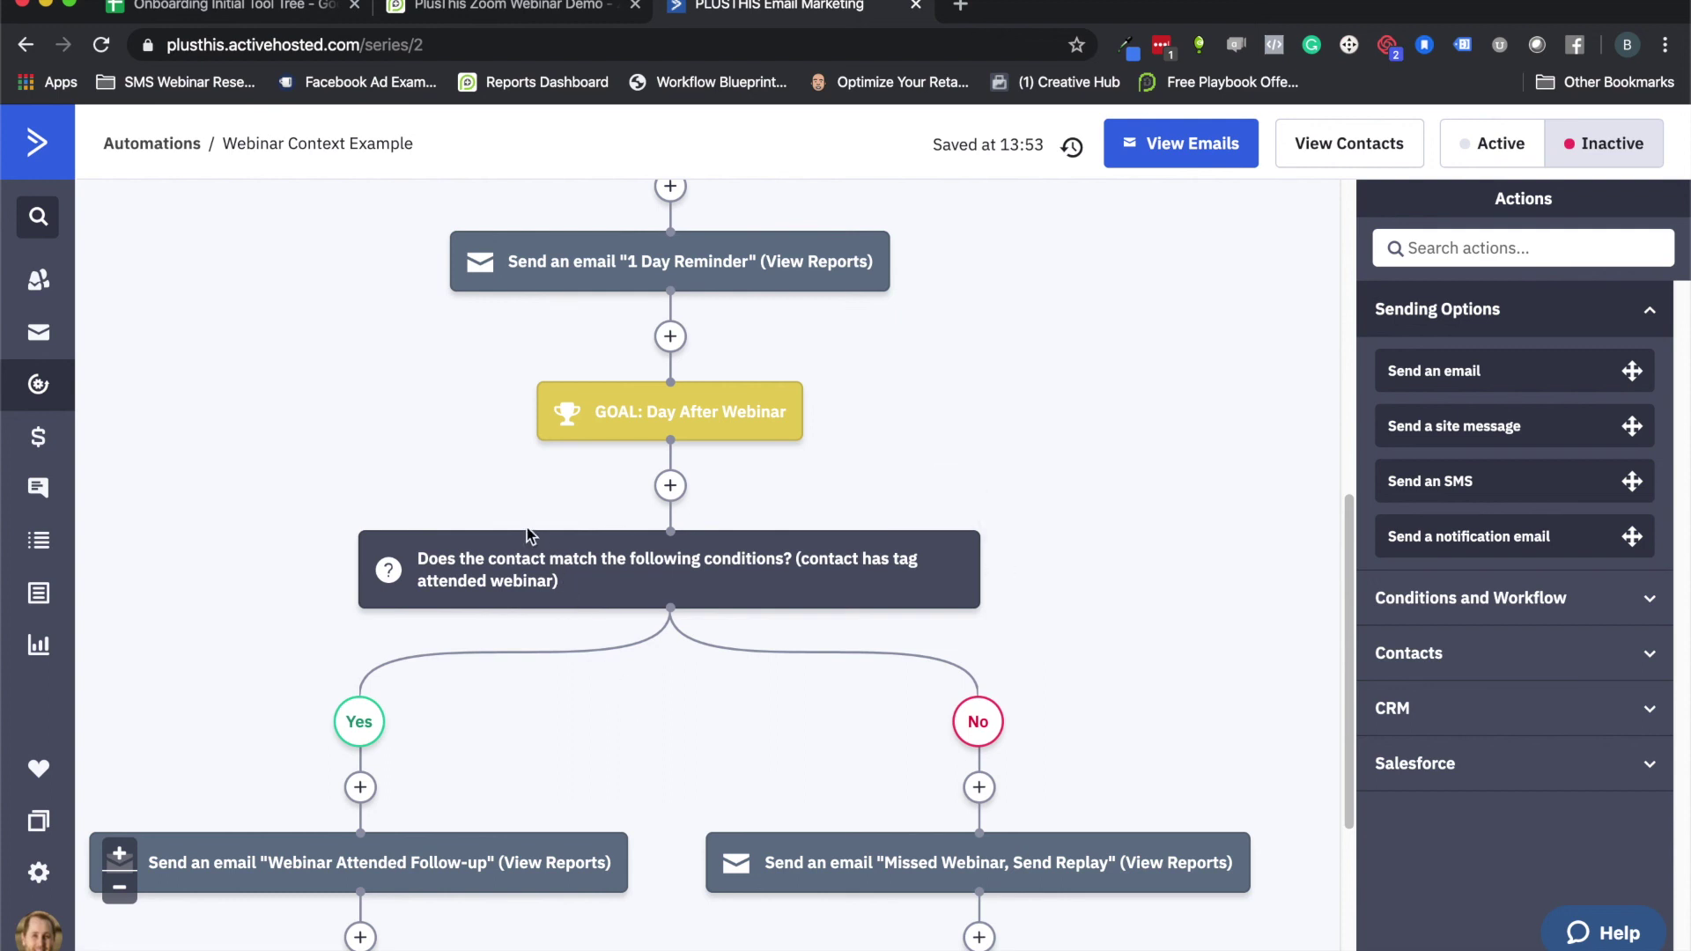
{"action": "scroll", "coordinate": [415, 437], "scroll_direction": "up", "scroll_amount": 10}
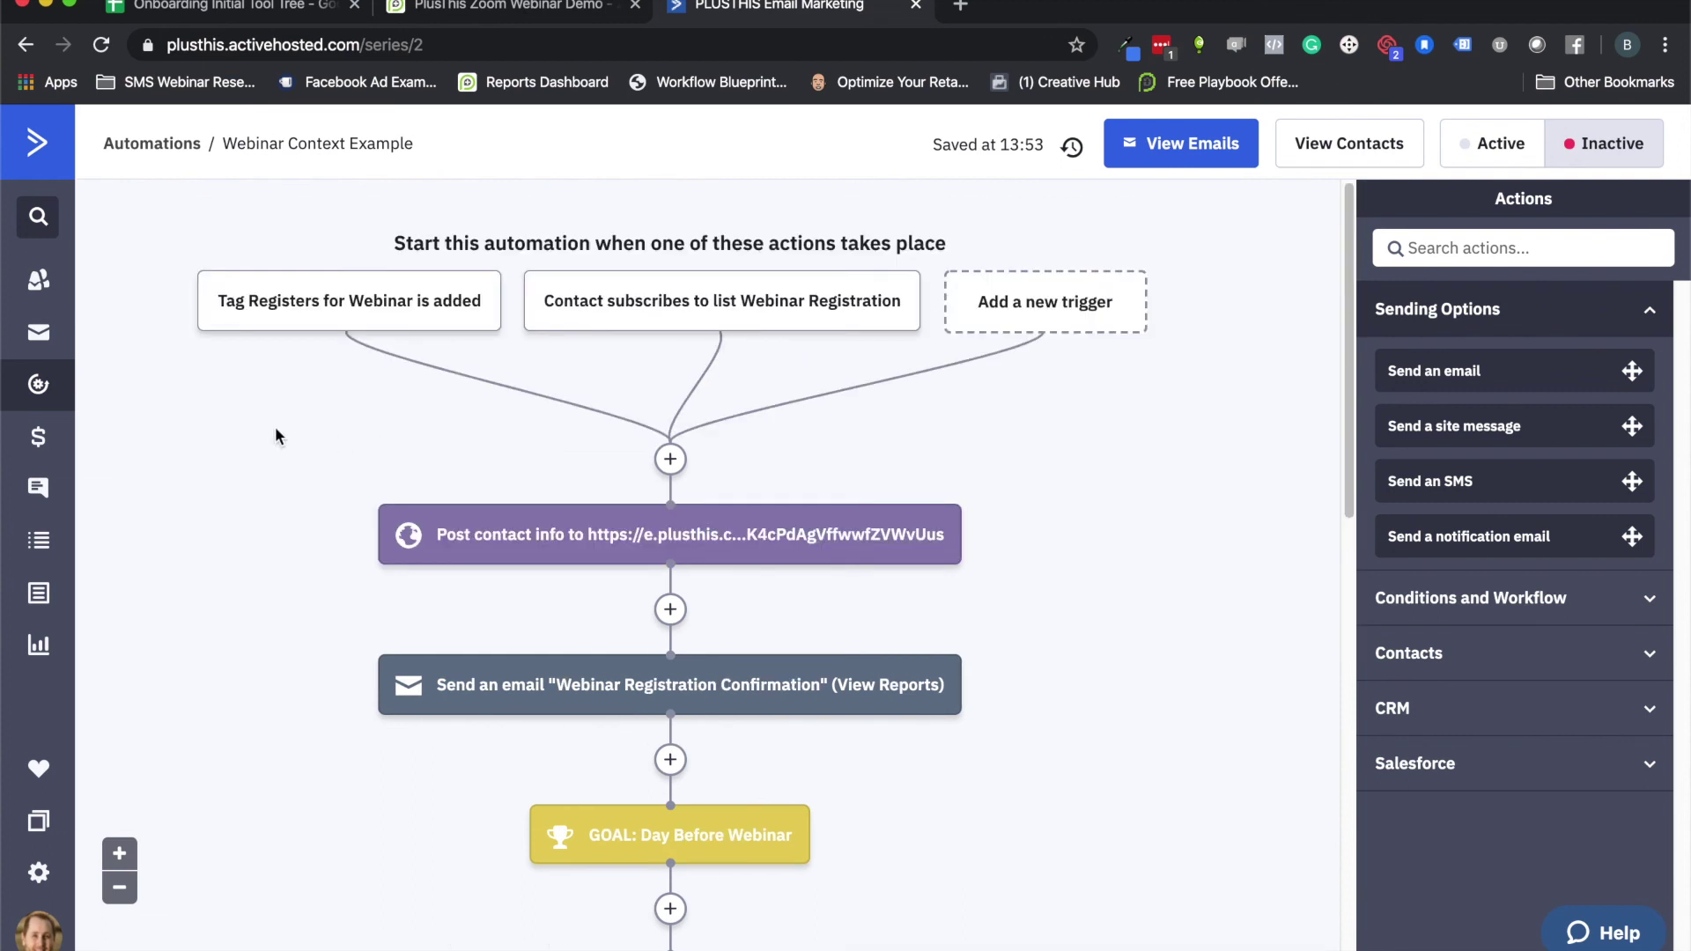